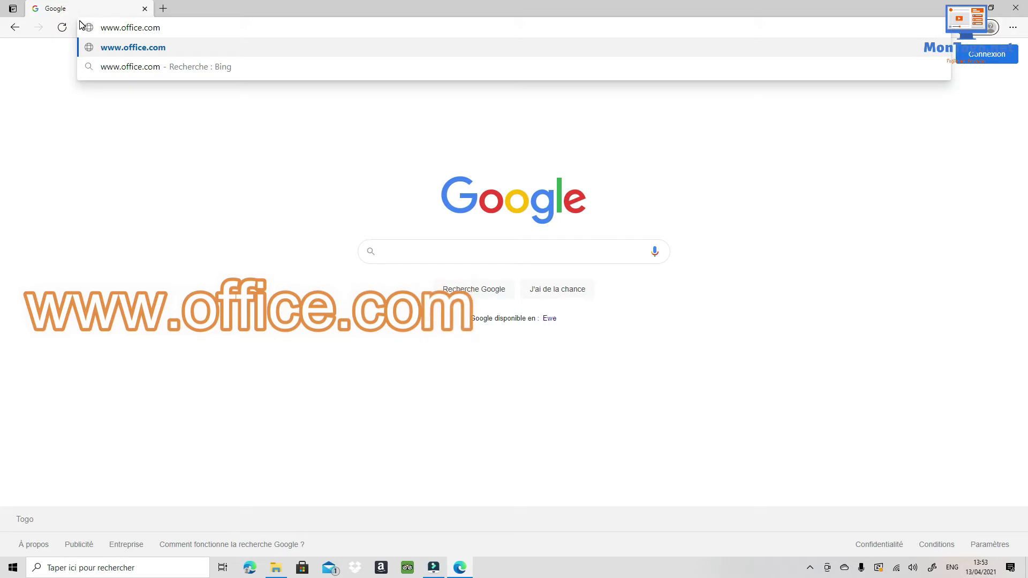
pyautogui.press('Return')
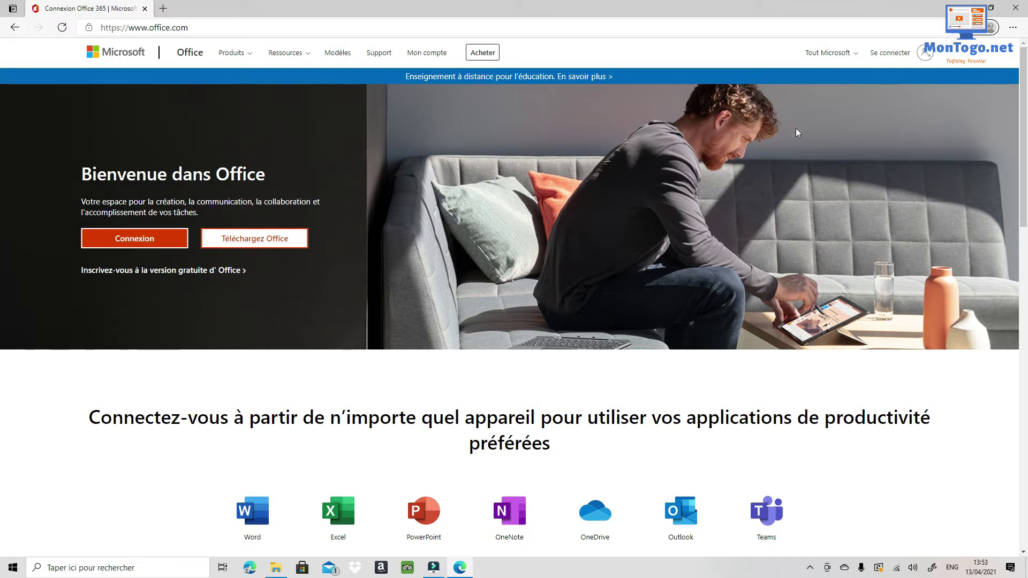
# Sign in to Office.com with the Microsoft account's e-mail address and password.
pyautogui.click(892, 56)
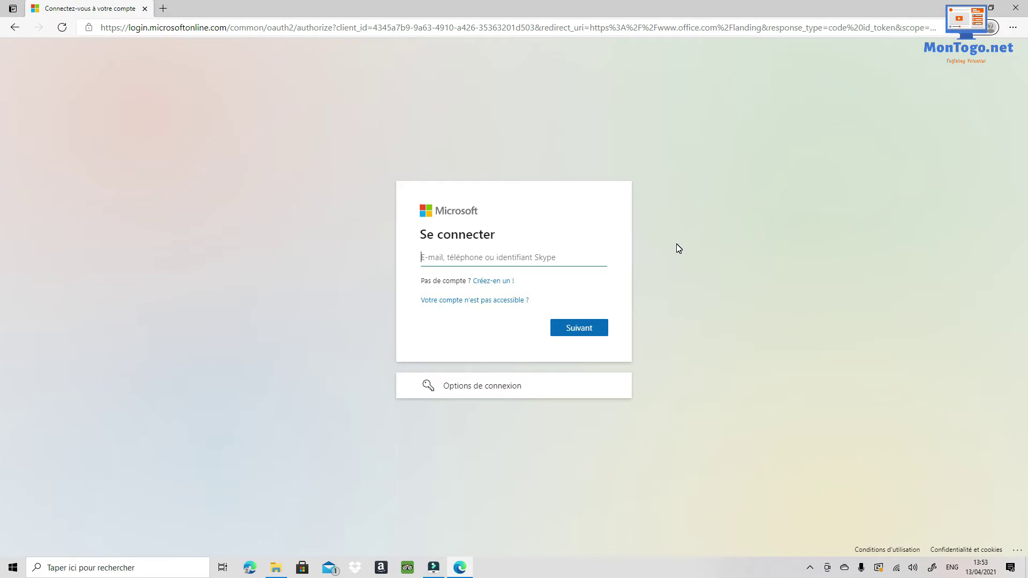
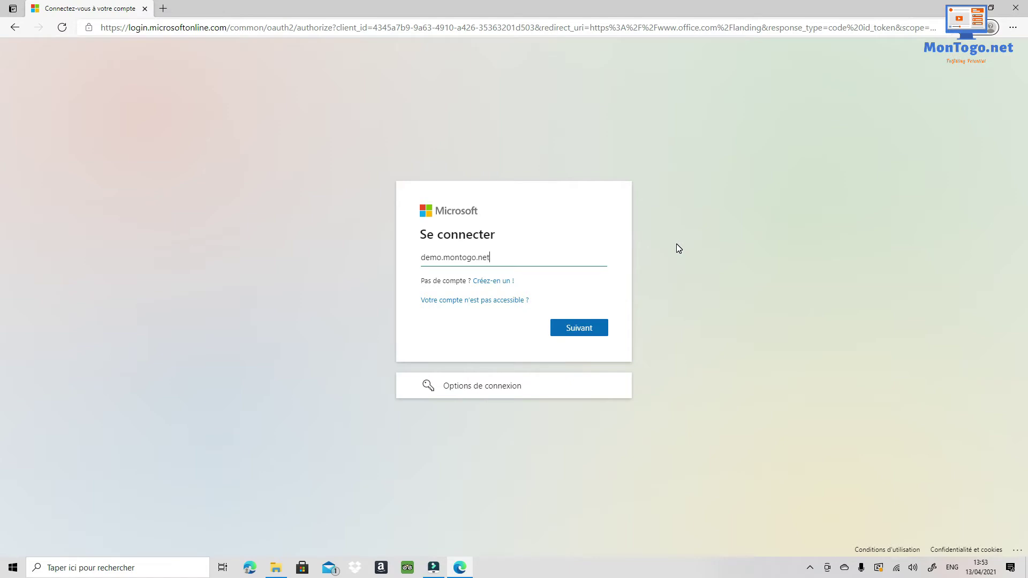
pyautogui.click(584, 330)
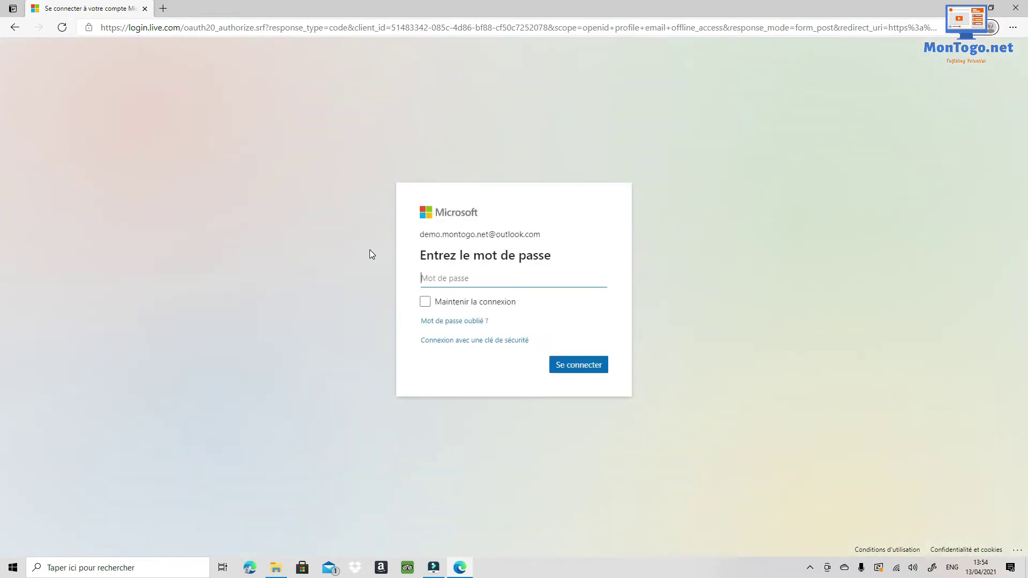
pyautogui.write('••')
pyautogui.click(593, 367)
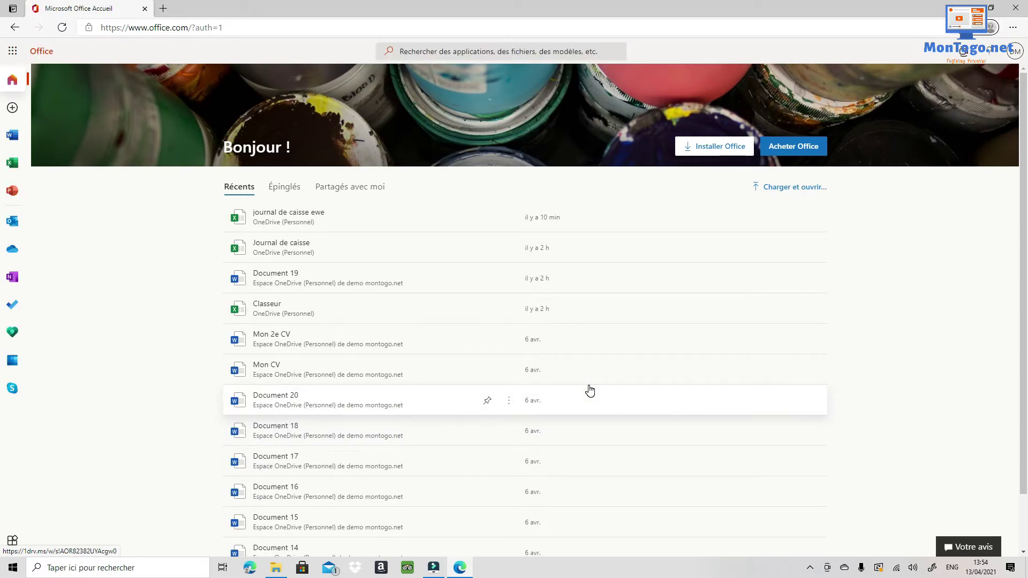
# Open the app launcher to list Outlook, OneDrive, Word, Excel and the other Microsoft 365 apps.
pyautogui.scroll(-2, 328, 262)
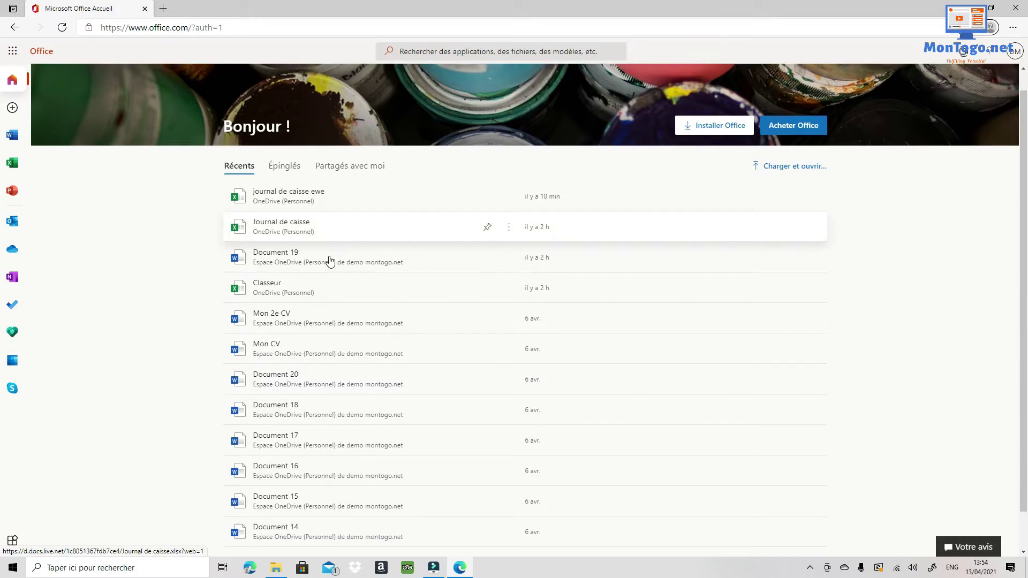
pyautogui.scroll(2, 324, 508)
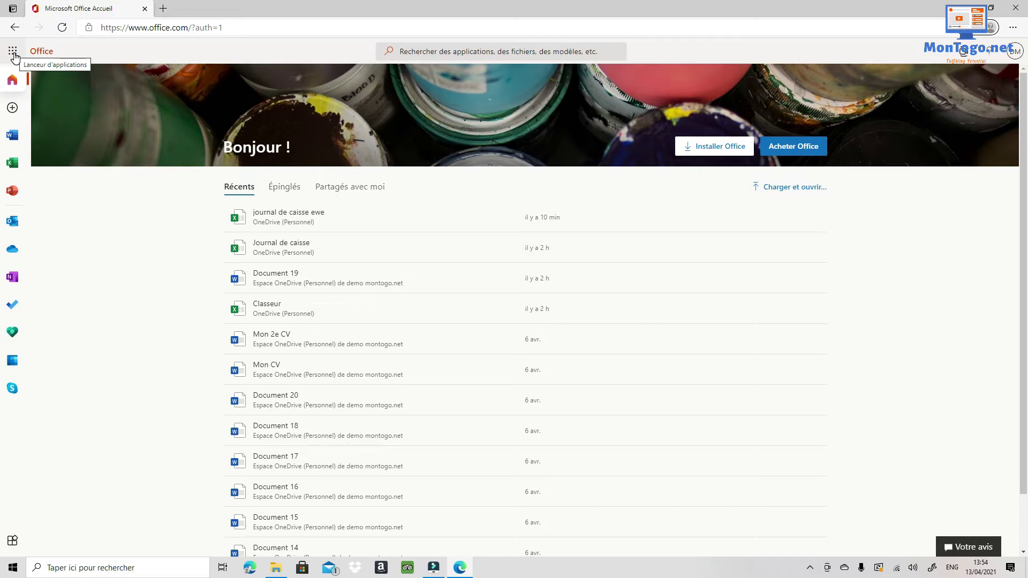
pyautogui.click(13, 52)
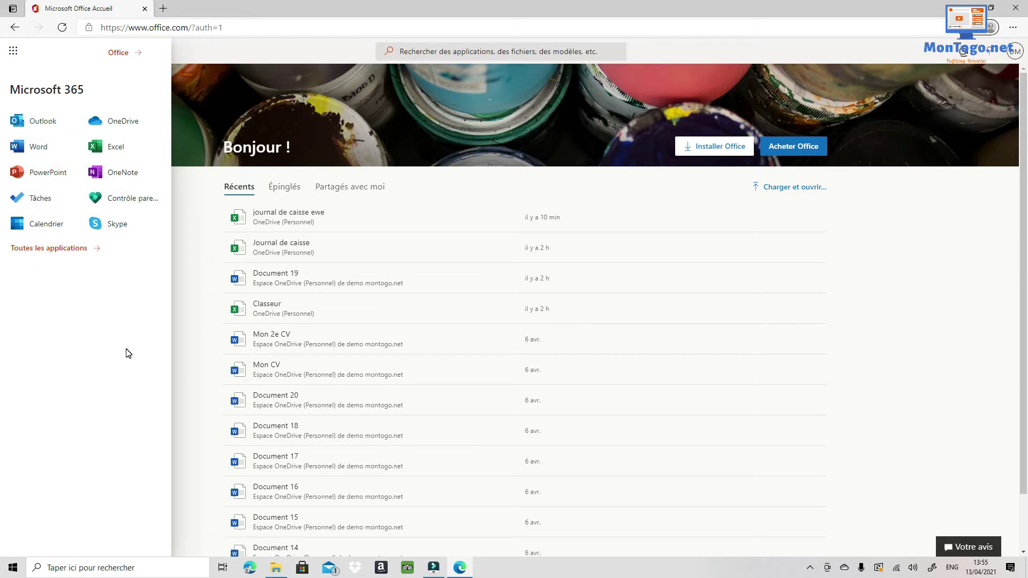
# Launch Excel and create a new blank workbook, Classeur 1.
pyautogui.click(113, 152)
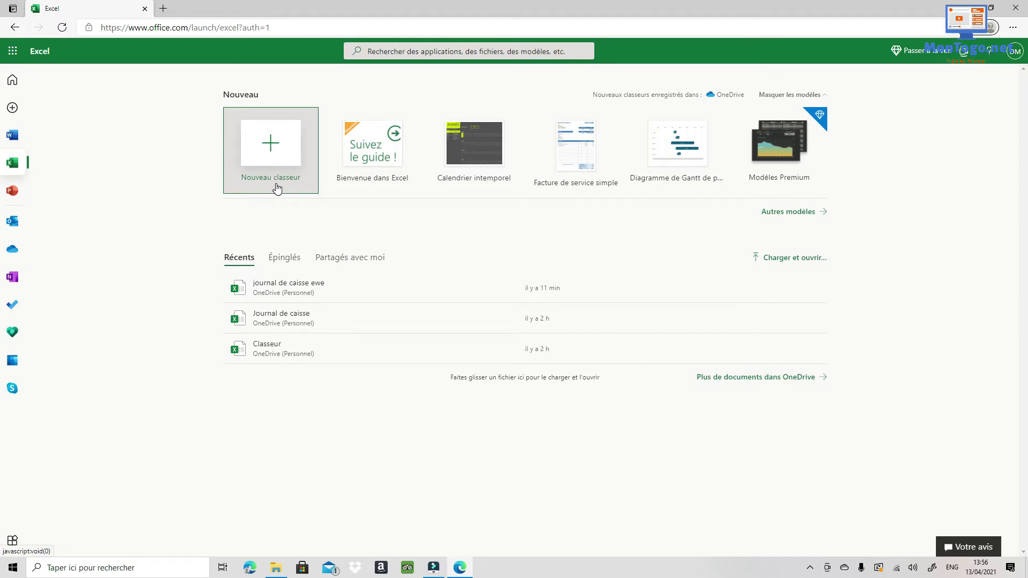
pyautogui.click(278, 150)
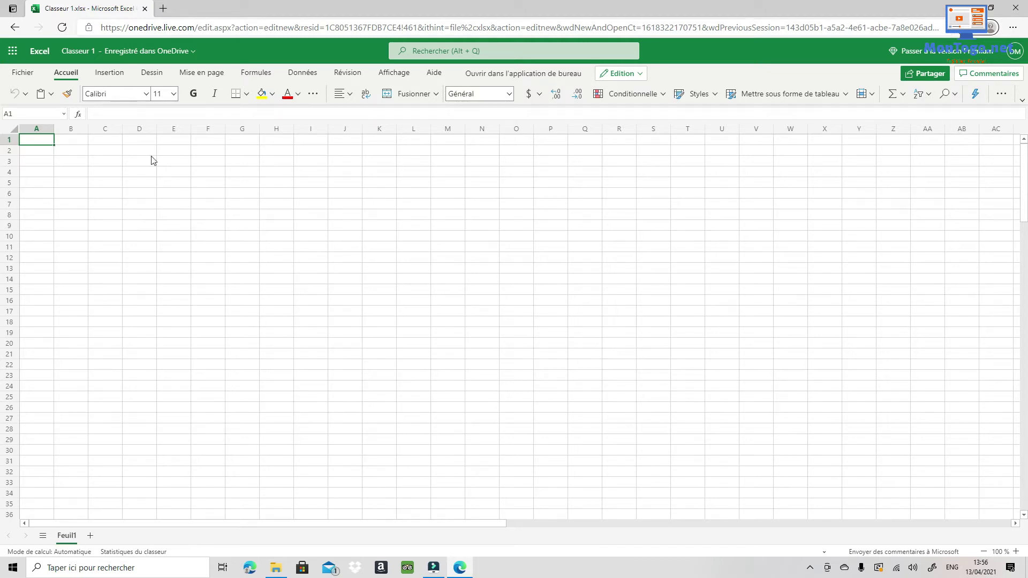
# Rename the workbook from Classeur 1 to 'Journal de Caisse francais'.
pyautogui.click(83, 53)
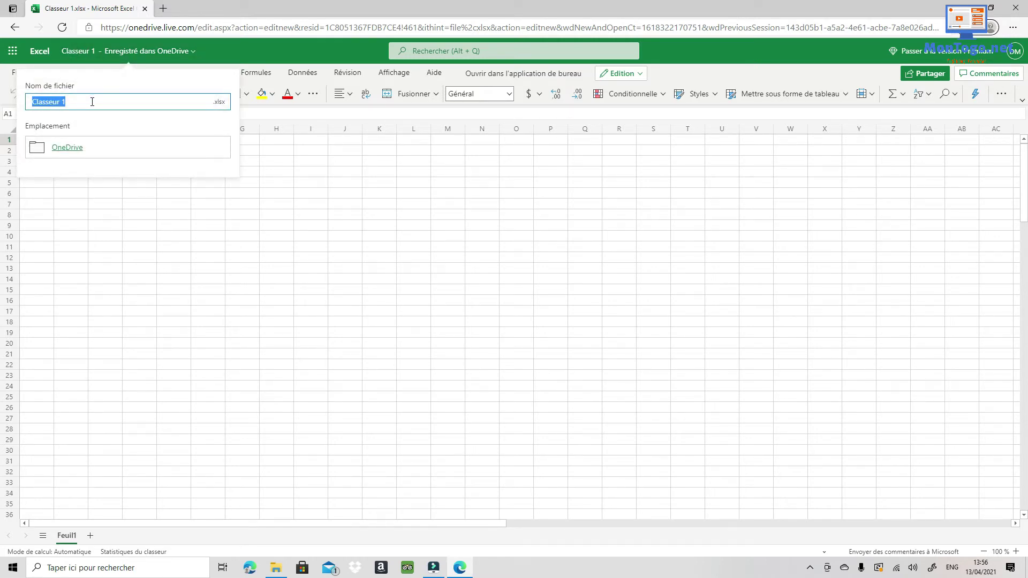
pyautogui.write('Journal de Caisse francais')
pyautogui.press('Return')
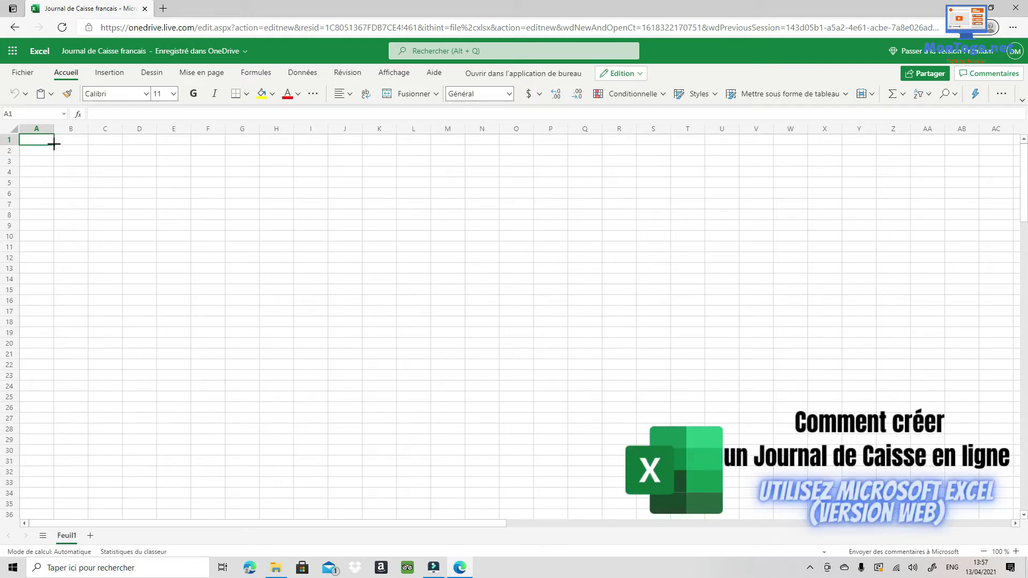
# Merge cells A1:G1 and enter the title 'JOURNAL DE CAISSE'.
pyautogui.moveTo(54, 144); pyautogui.dragTo(234, 143)
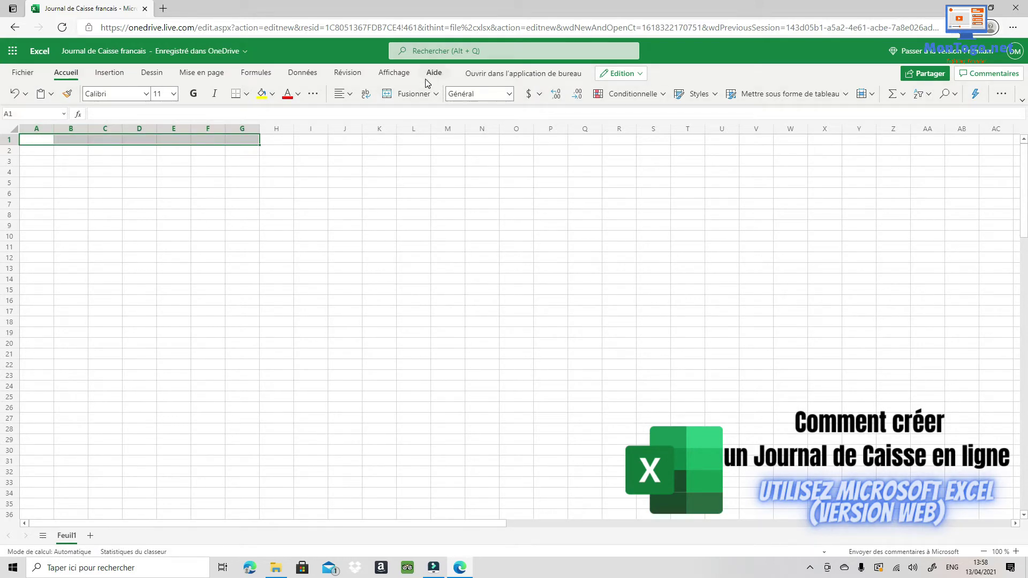
pyautogui.click(387, 95)
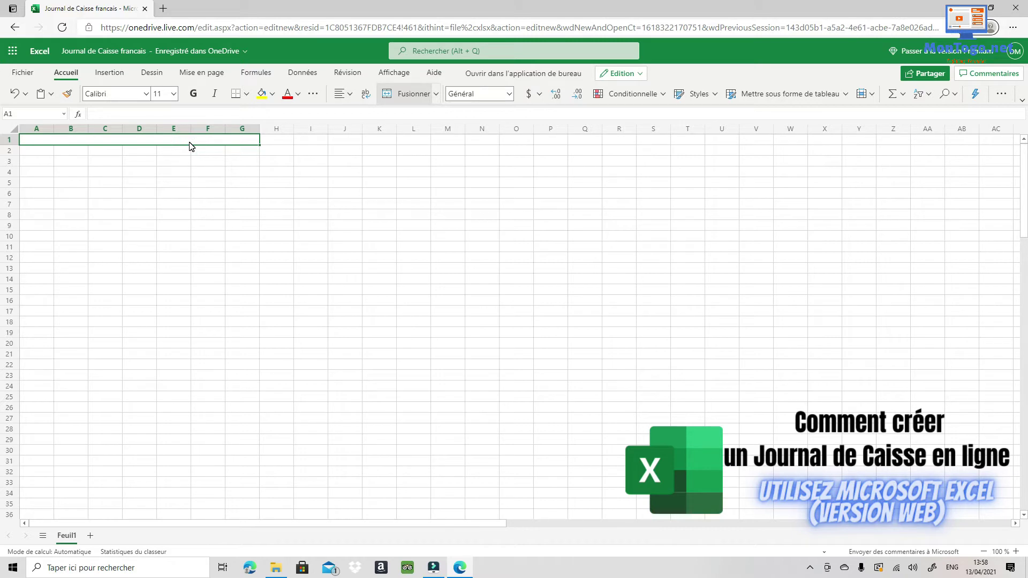
pyautogui.write('JOURNAL ')
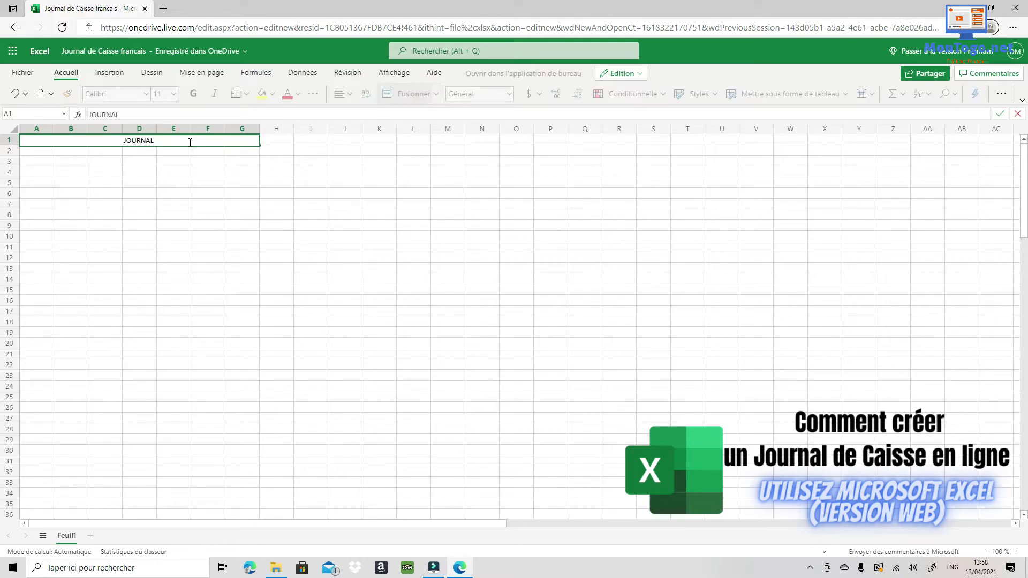
pyautogui.write('DE CAISSE')
pyautogui.press('Return')
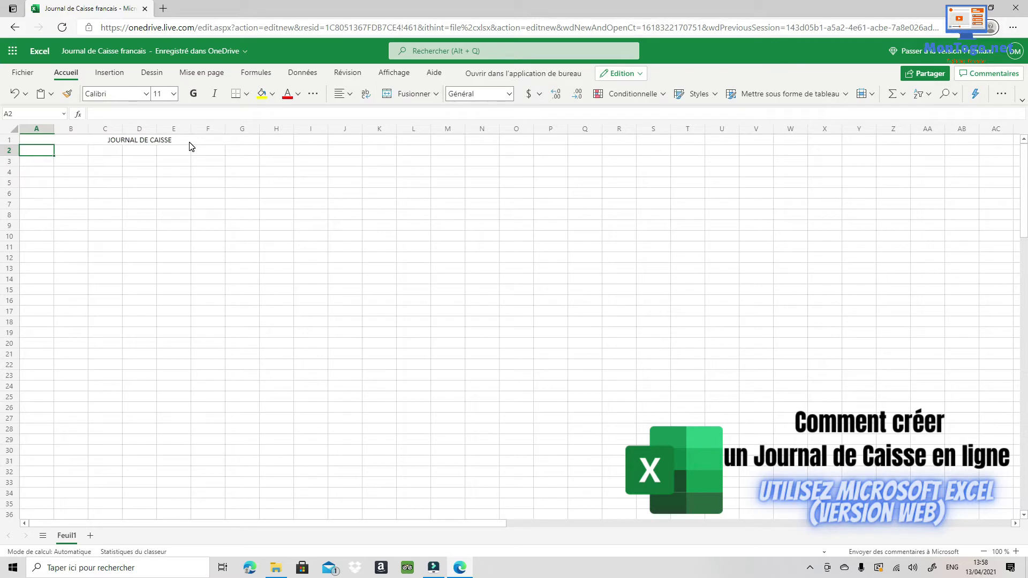
# Give the title cell a yellow fill and font size 16.
pyautogui.click(204, 142)
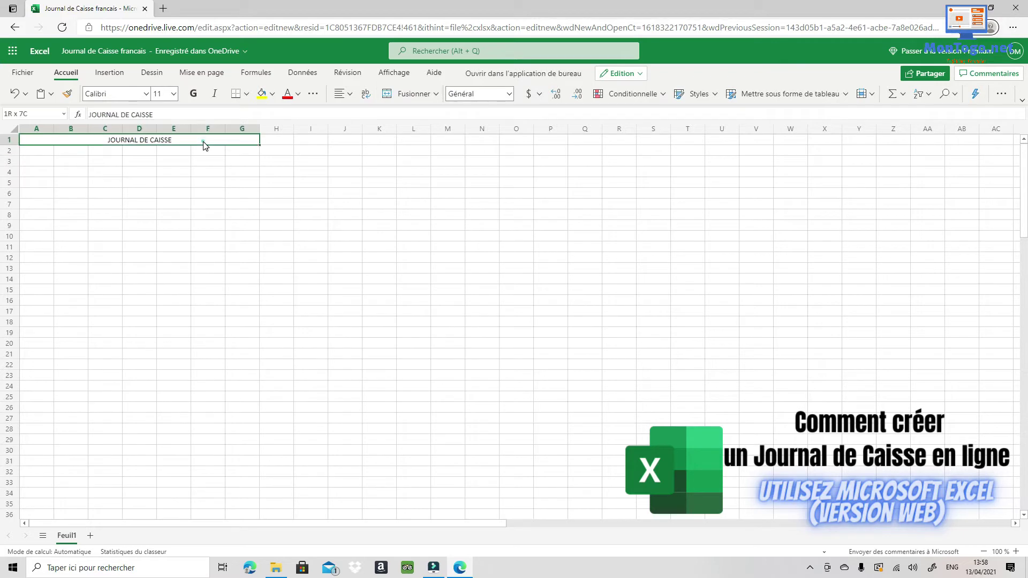
pyautogui.click(264, 99)
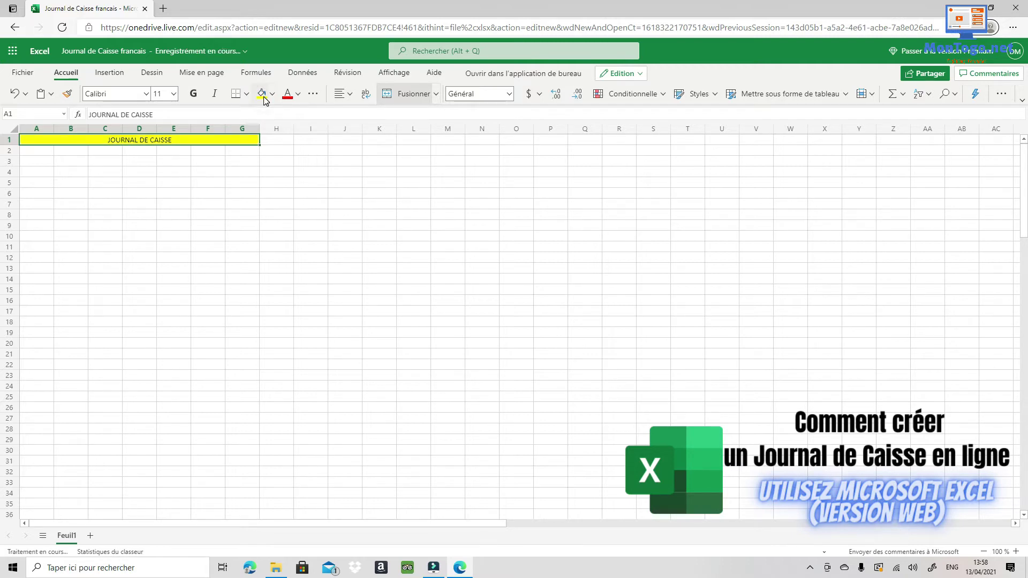
pyautogui.click(174, 94)
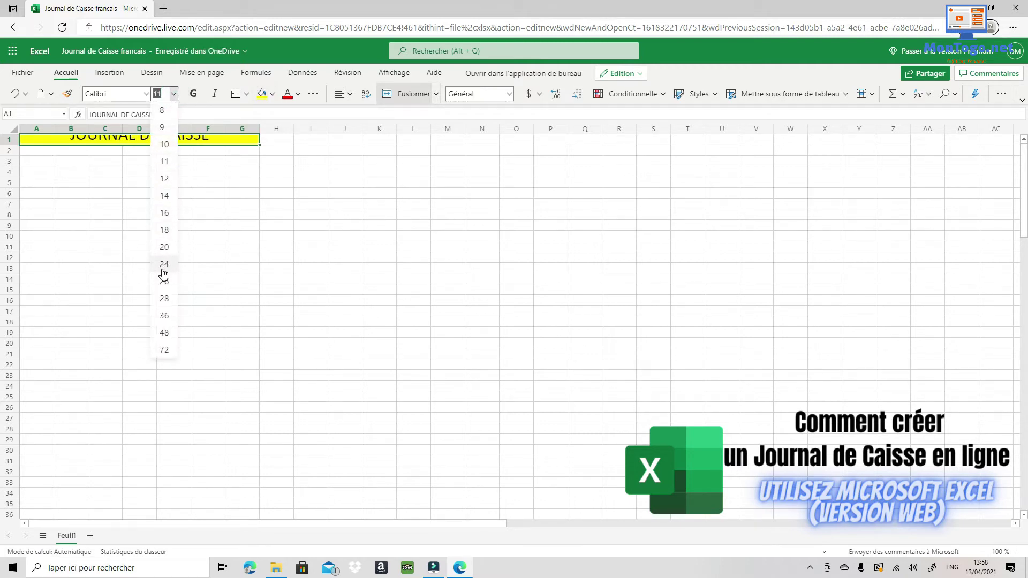
pyautogui.click(165, 213)
pyautogui.click(231, 191)
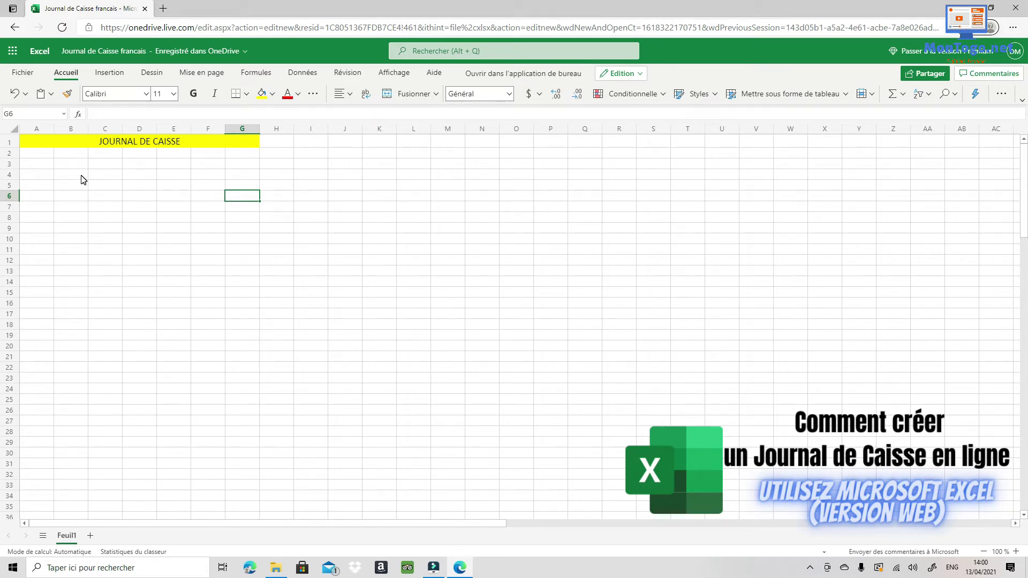
# Enter the heading 'ENTREES' in B2 in white text on a black fill.
pyautogui.click(41, 156)
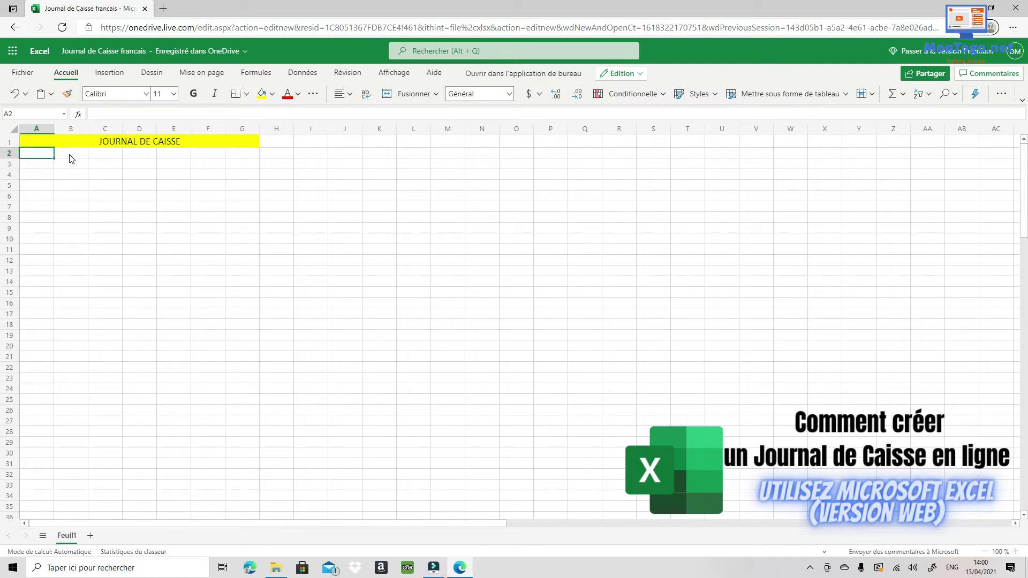
pyautogui.click(71, 156)
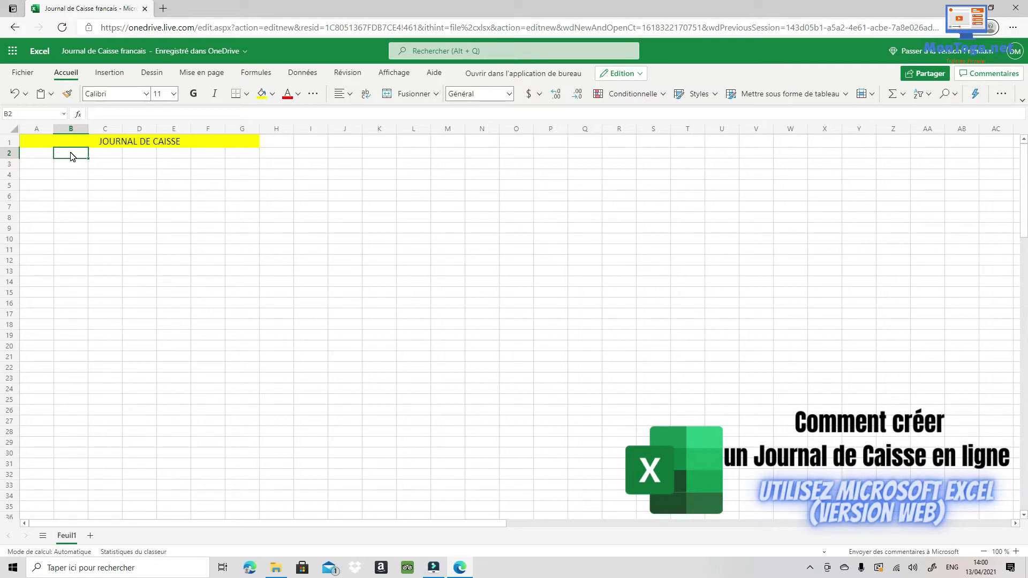
pyautogui.write('ENTRE')
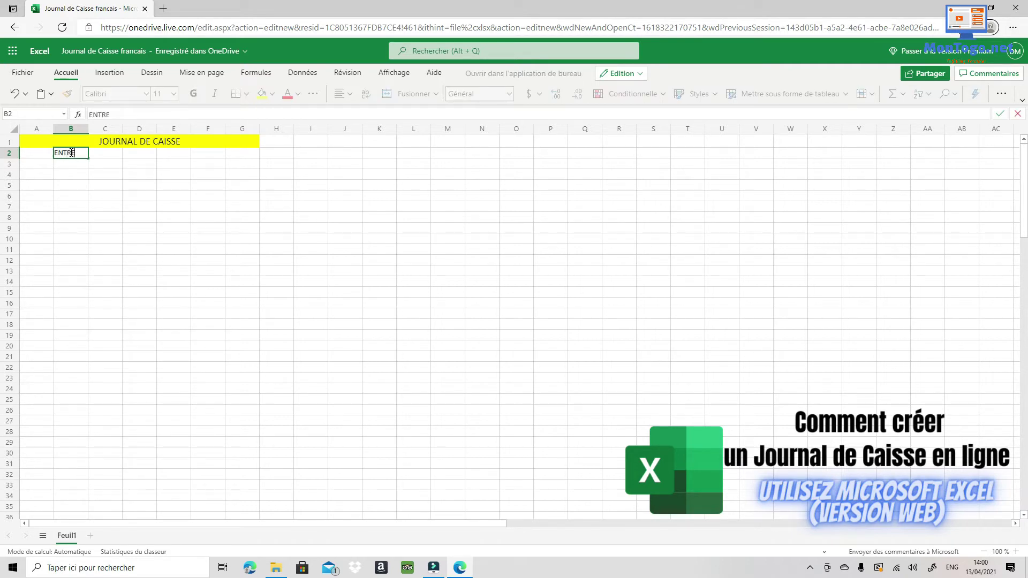
pyautogui.write('ES')
pyautogui.press('Return')
pyautogui.click(80, 153)
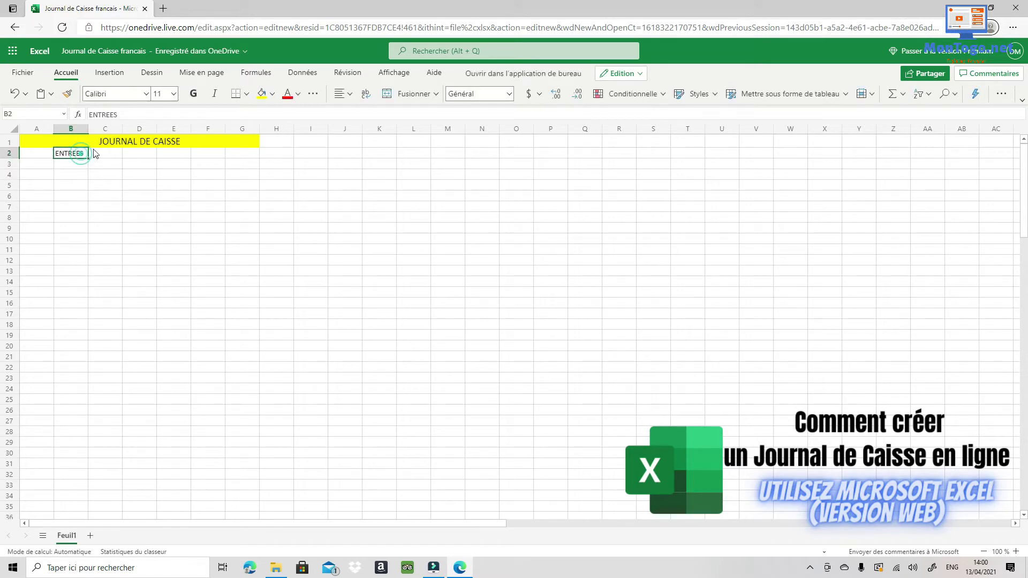
pyautogui.click(273, 96)
pyautogui.click(279, 137)
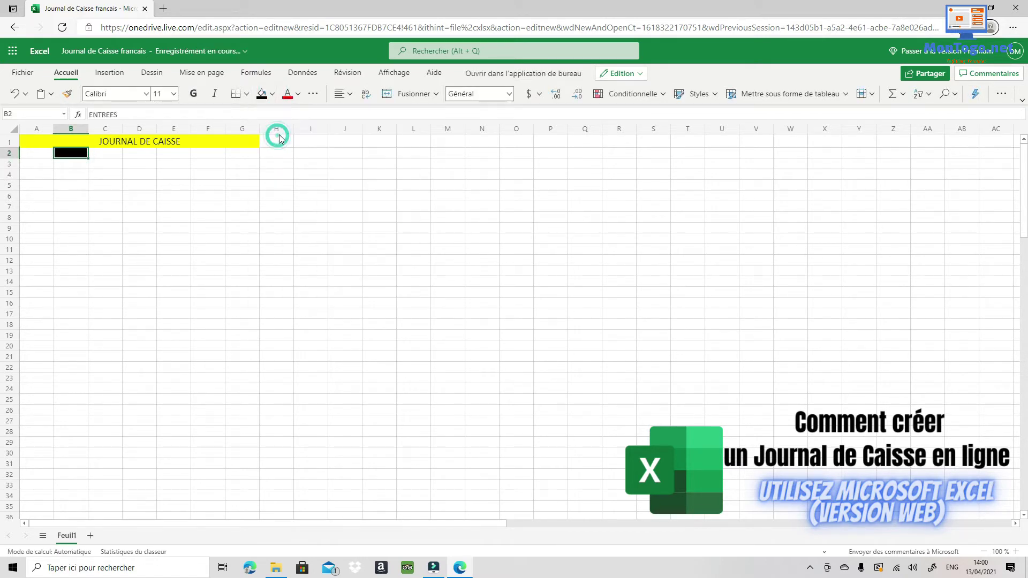
pyautogui.click(298, 94)
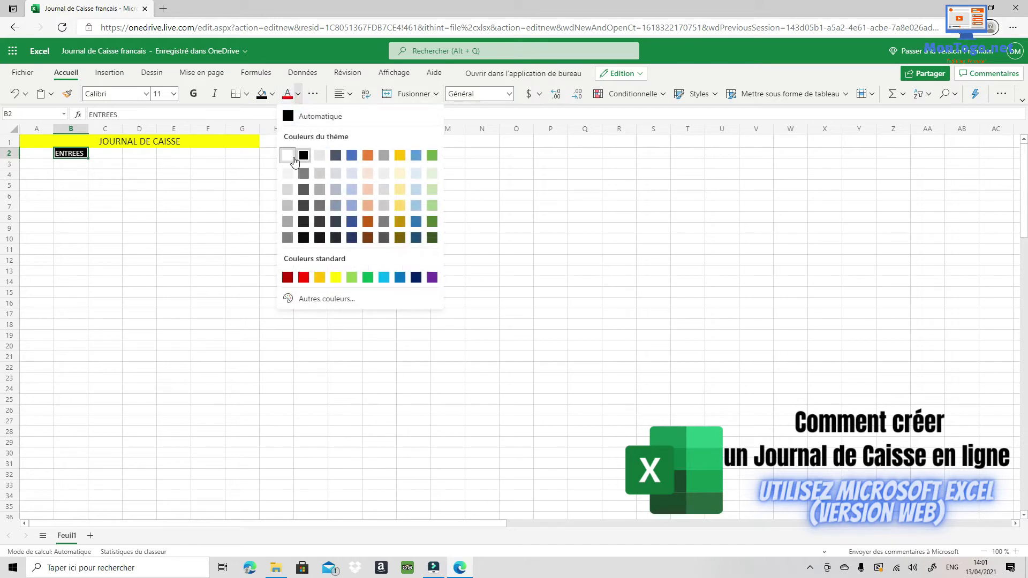
pyautogui.click(294, 160)
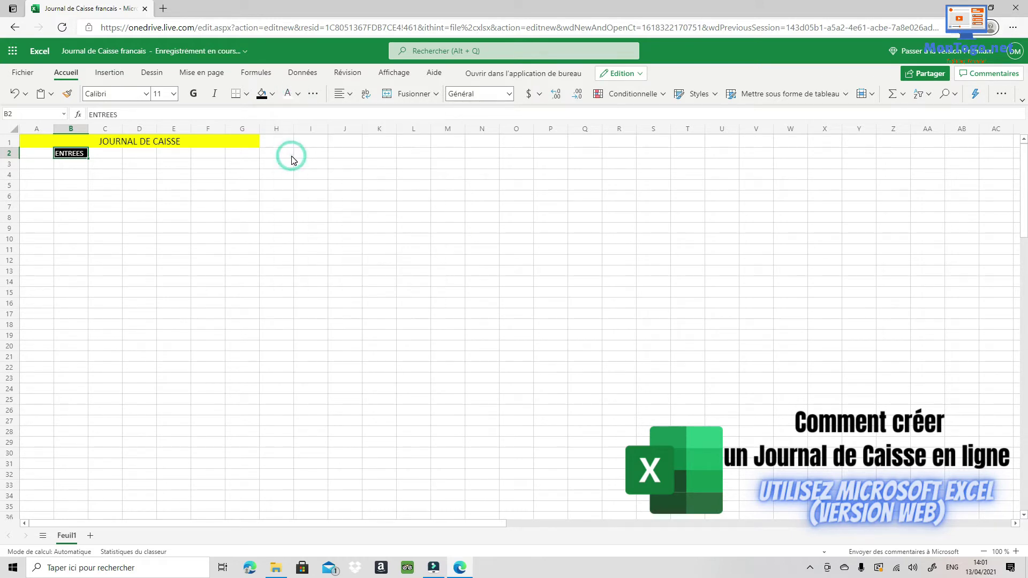
# Fill cell B3 under ENTREES with green.
pyautogui.click(82, 163)
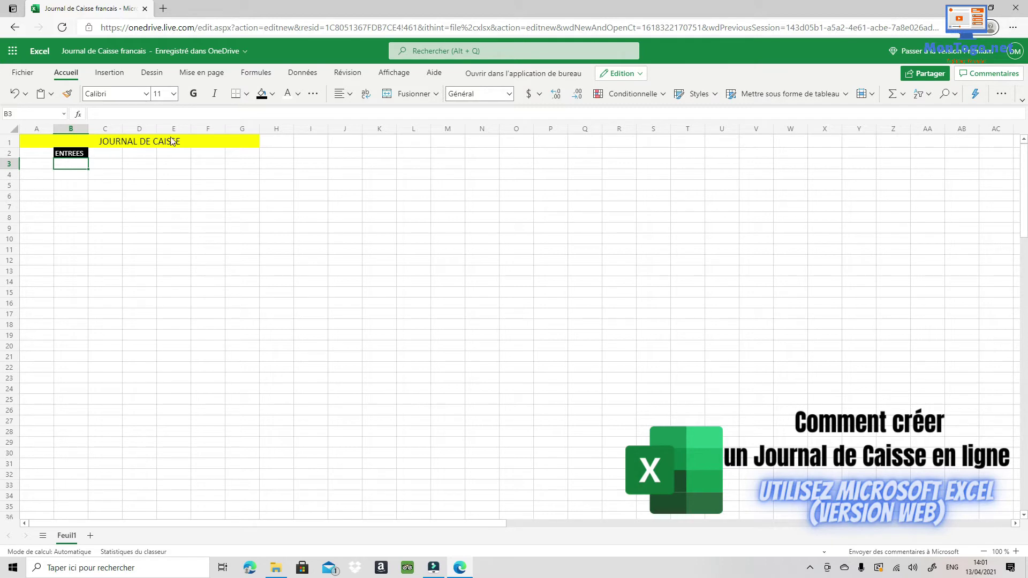
pyautogui.click(272, 95)
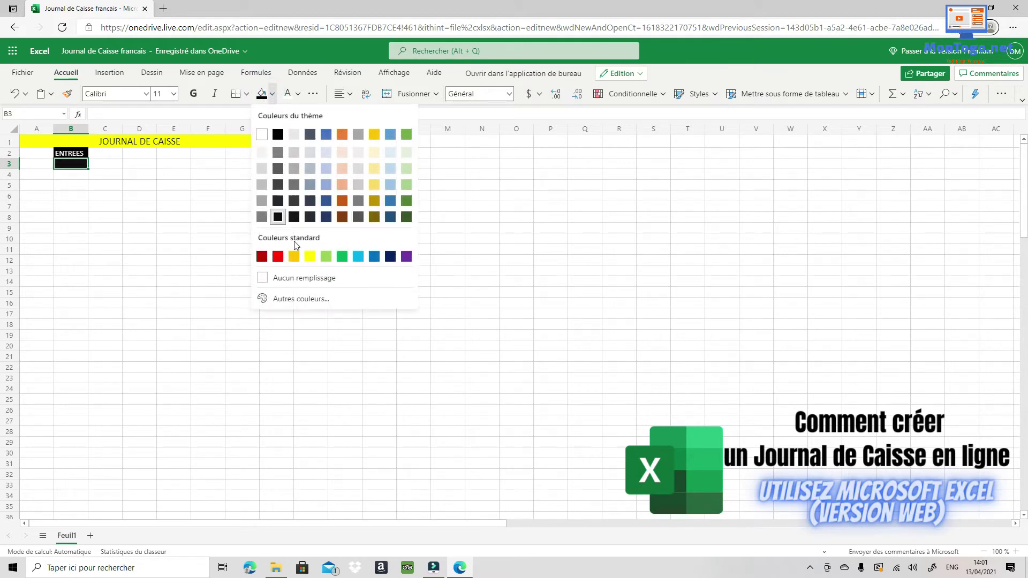
pyautogui.click(342, 255)
pyautogui.click(119, 187)
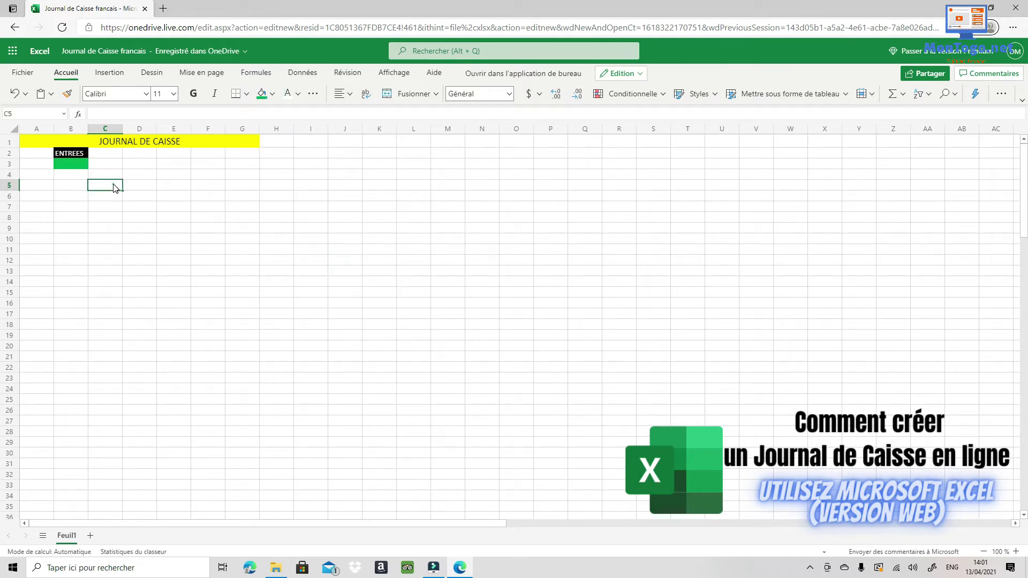
pyautogui.click(66, 155)
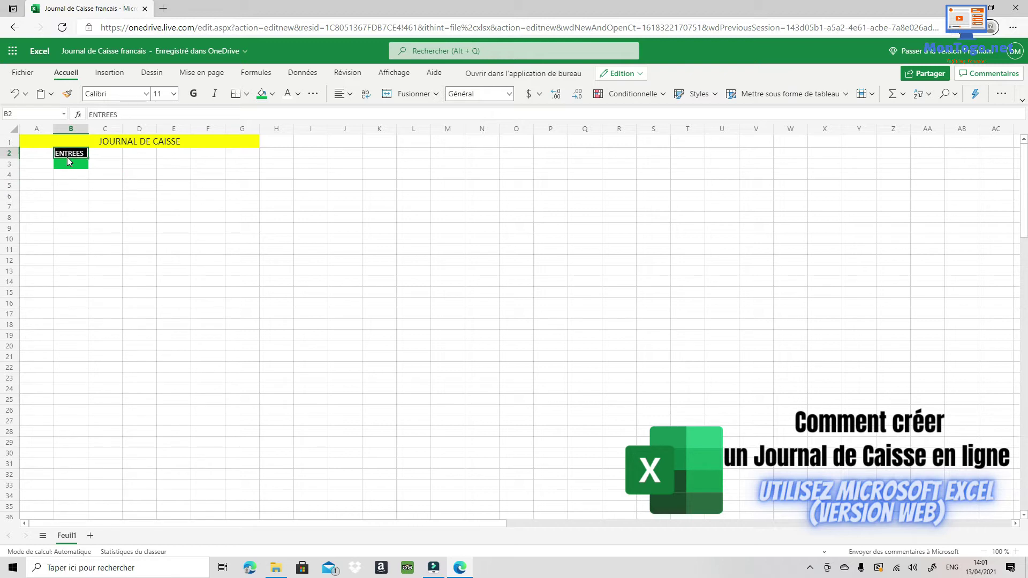
pyautogui.click(128, 168)
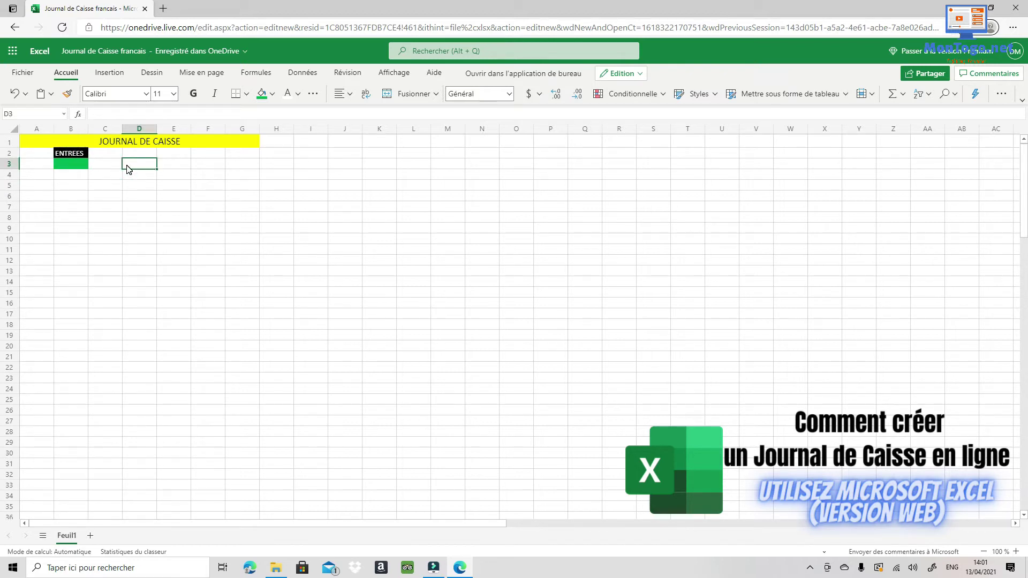
pyautogui.click(101, 162)
pyautogui.click(133, 149)
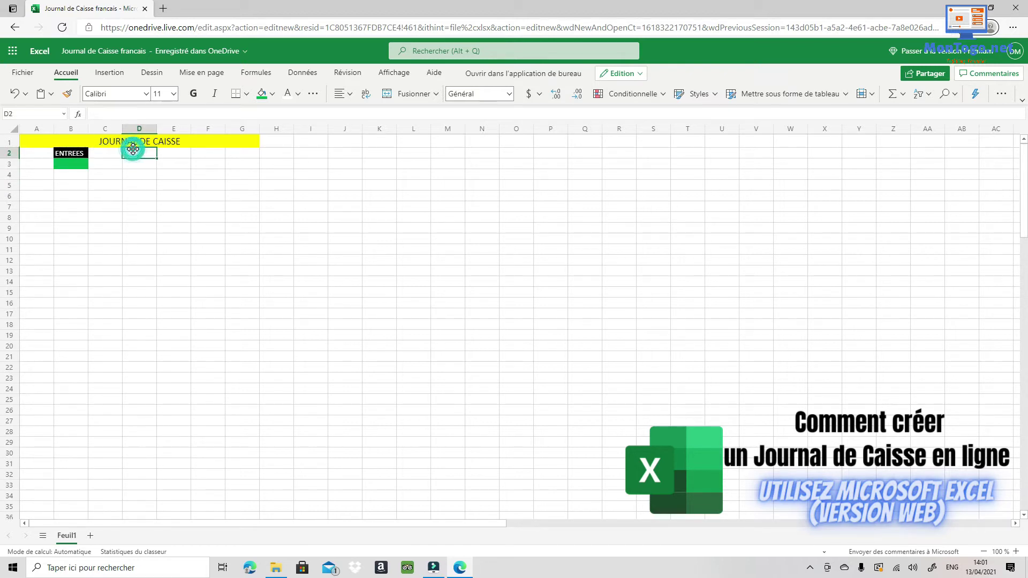
# Enter the heading 'SORTIES' in F2 in white text on a black fill.
pyautogui.click(174, 152)
pyautogui.click(206, 154)
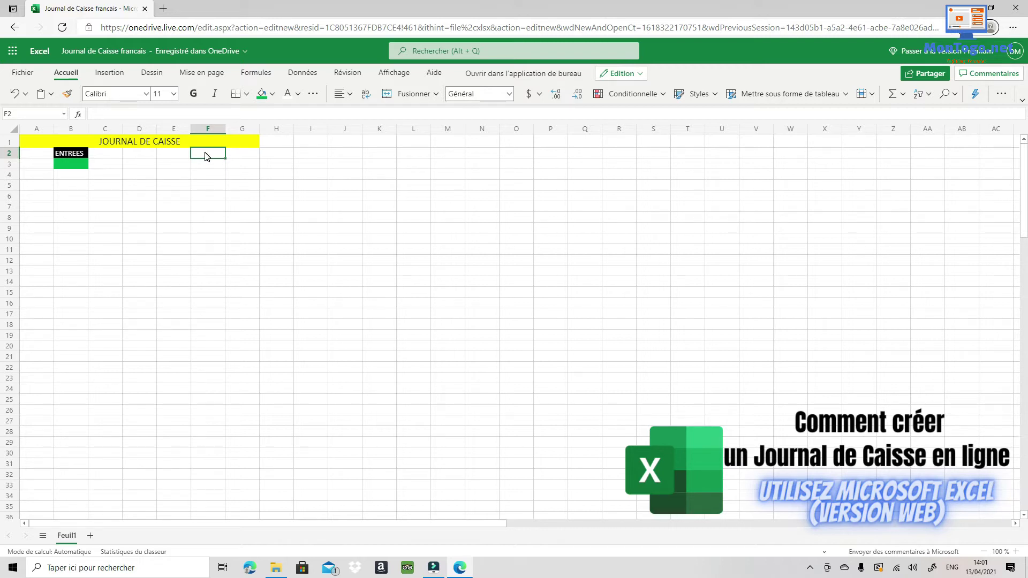
pyautogui.write('SORTIES')
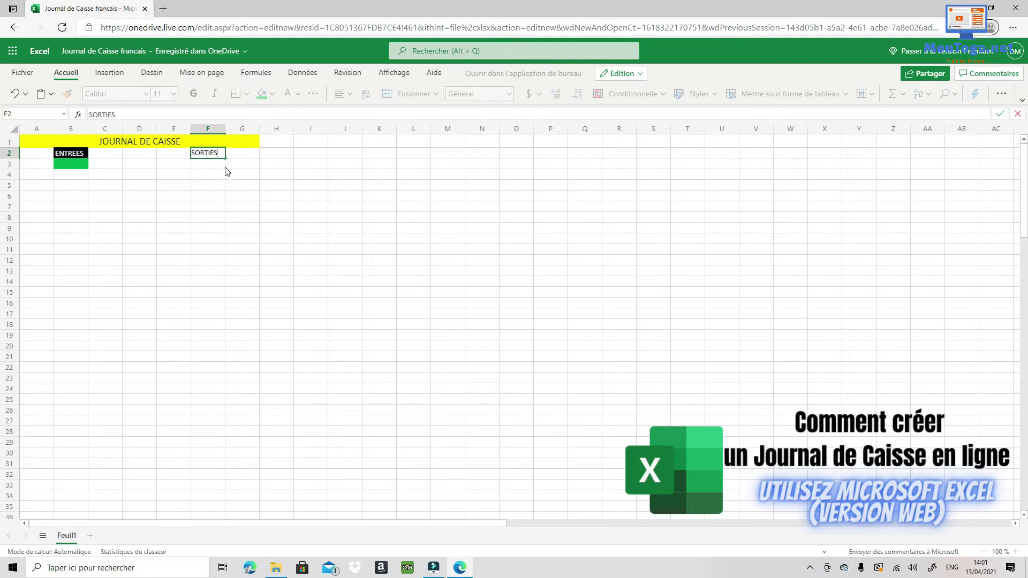
pyautogui.click(225, 154)
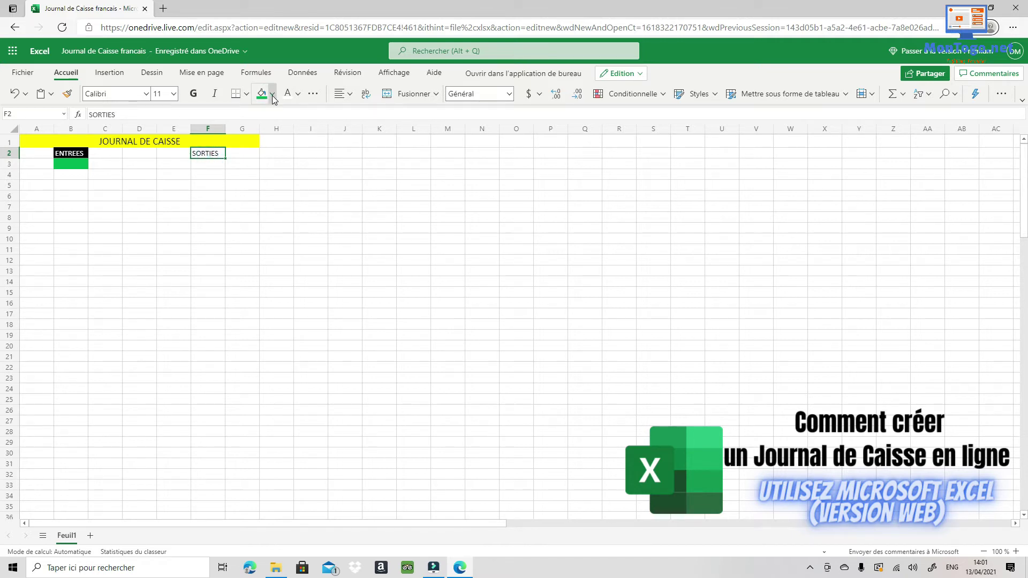
pyautogui.click(273, 95)
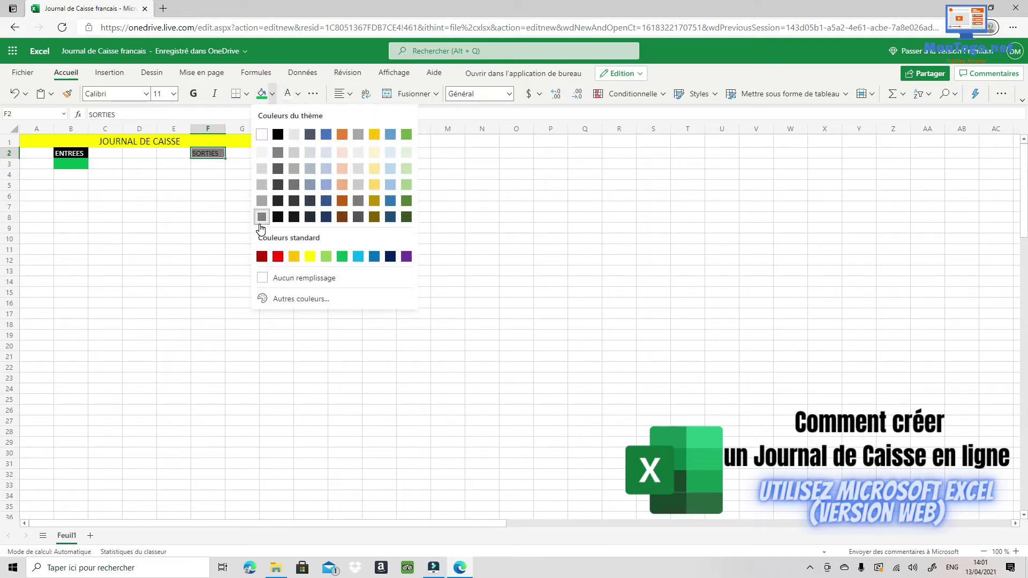
pyautogui.click(278, 134)
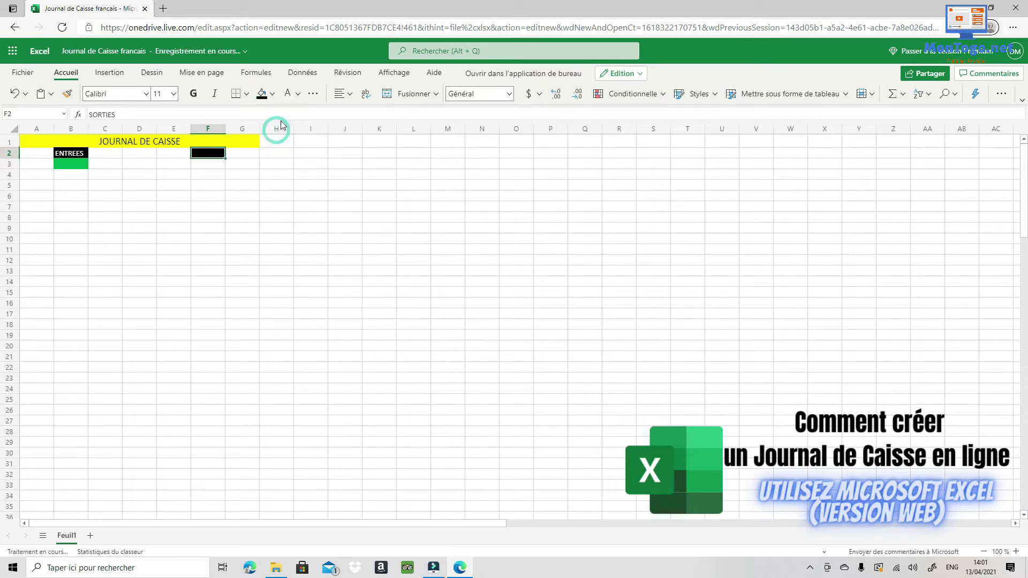
pyautogui.click(288, 95)
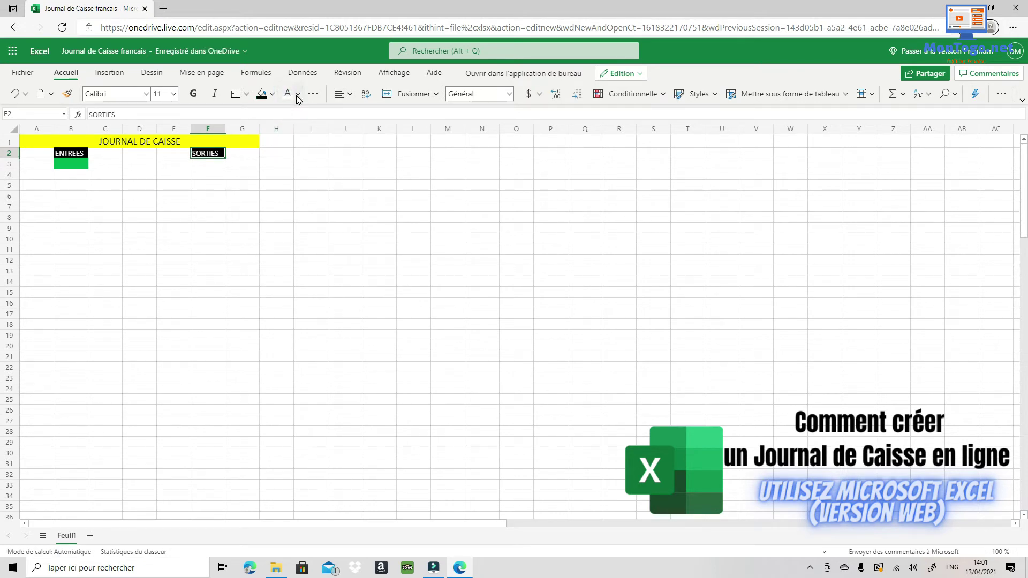
pyautogui.click(298, 96)
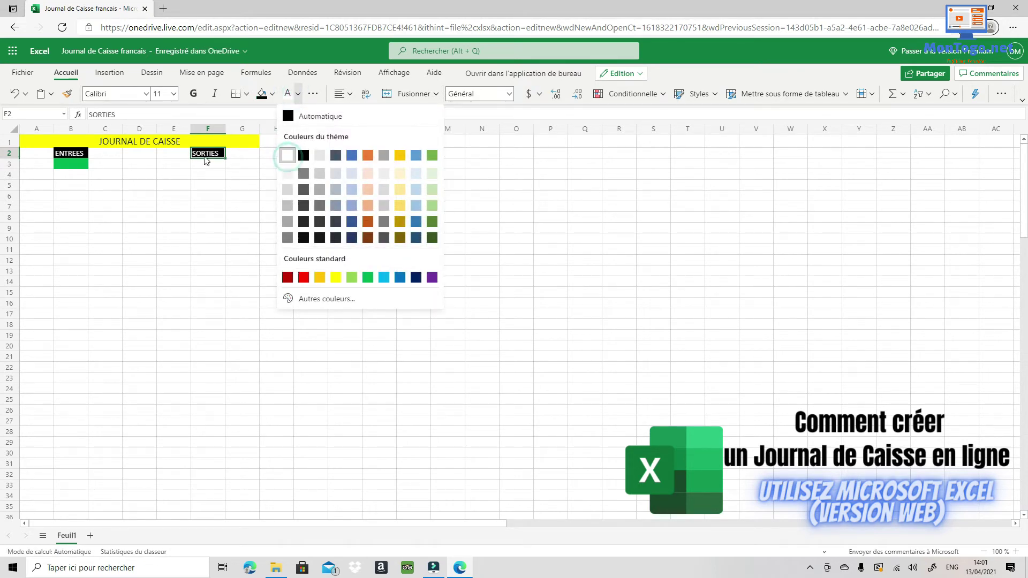
pyautogui.click(204, 167)
# Fill cell F3 under SORTIES with red.
pyautogui.click(208, 167)
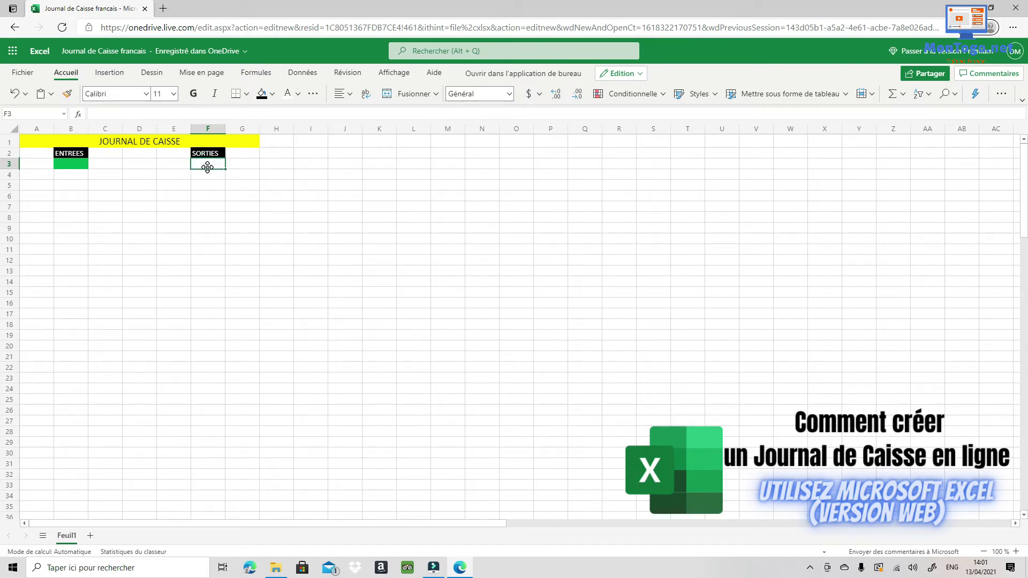
pyautogui.click(273, 94)
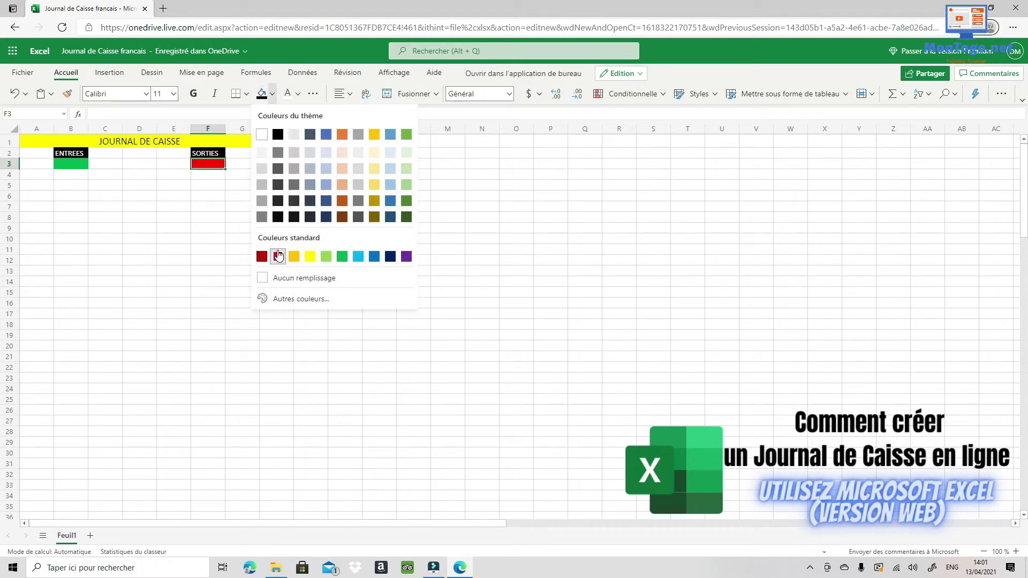
pyautogui.click(278, 256)
pyautogui.click(120, 169)
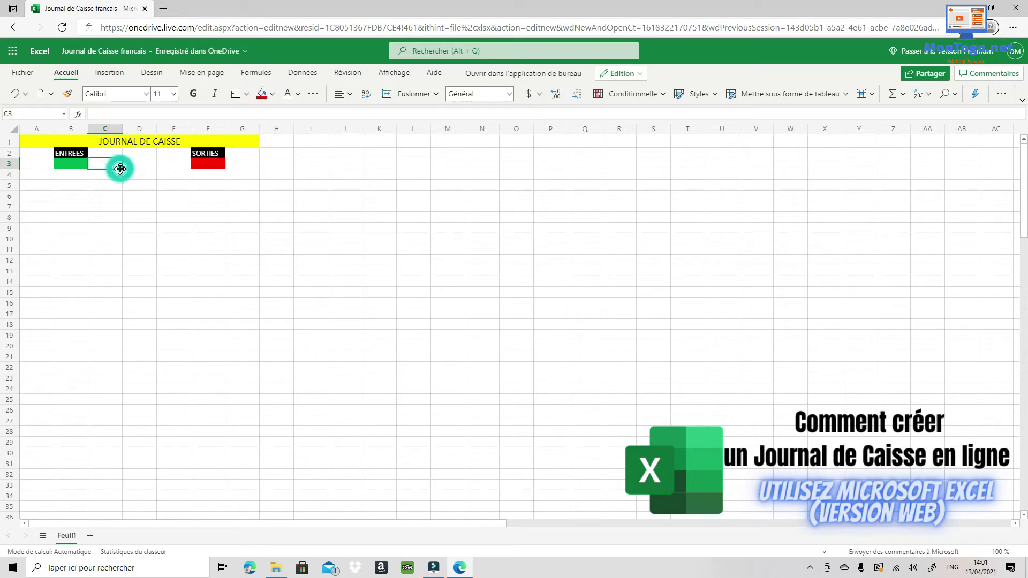
pyautogui.click(140, 168)
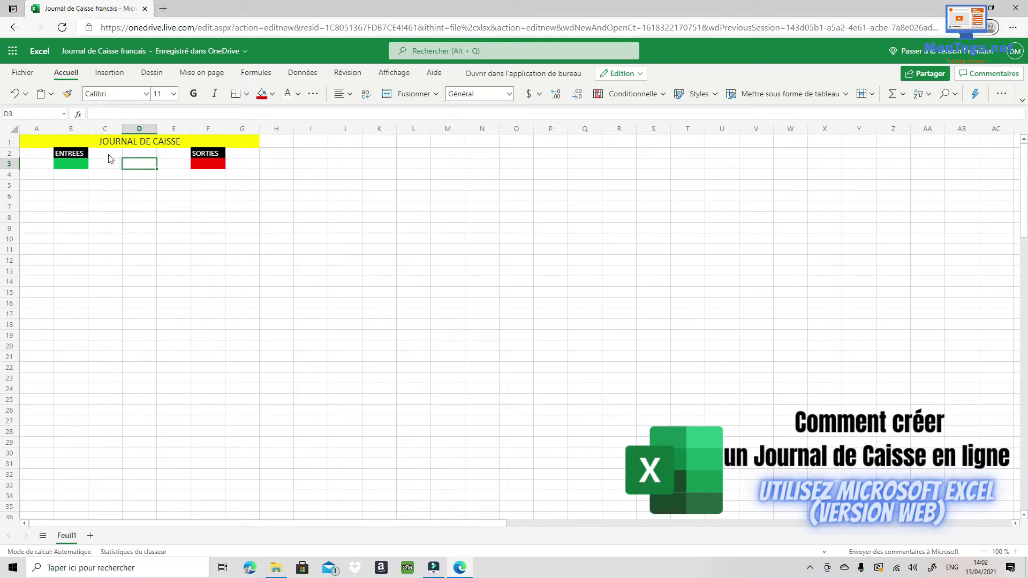
# Enter the heading 'SOLDE' in D2 and give it a black fill with white text.
pyautogui.click(138, 154)
pyautogui.write('SOLDE')
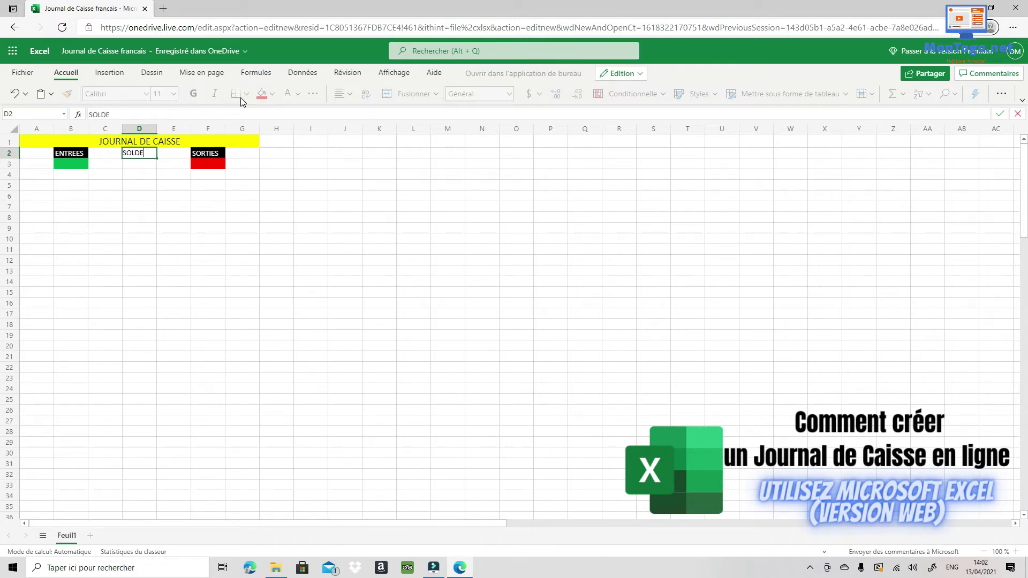
pyautogui.press('Return')
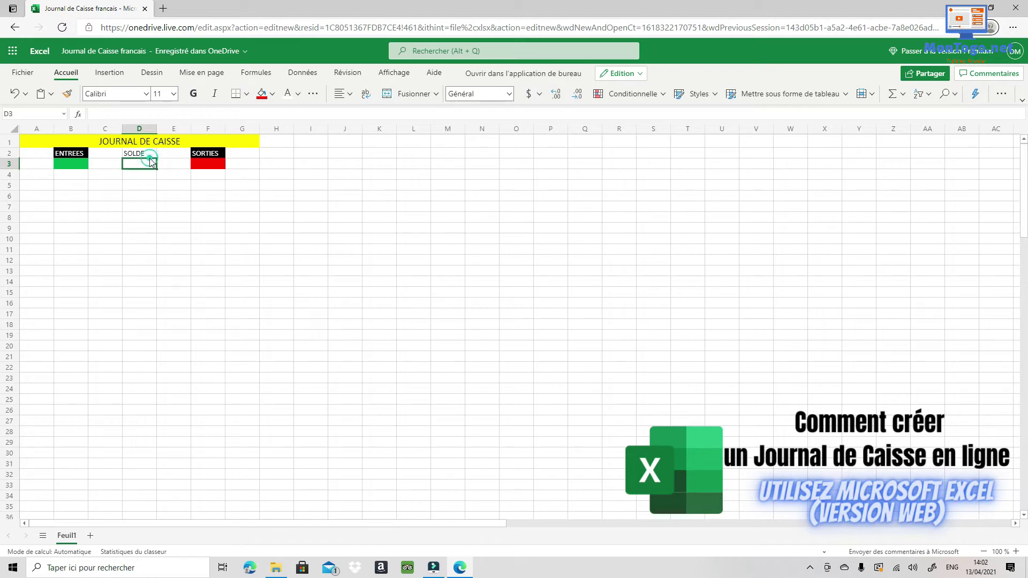
pyautogui.click(150, 158)
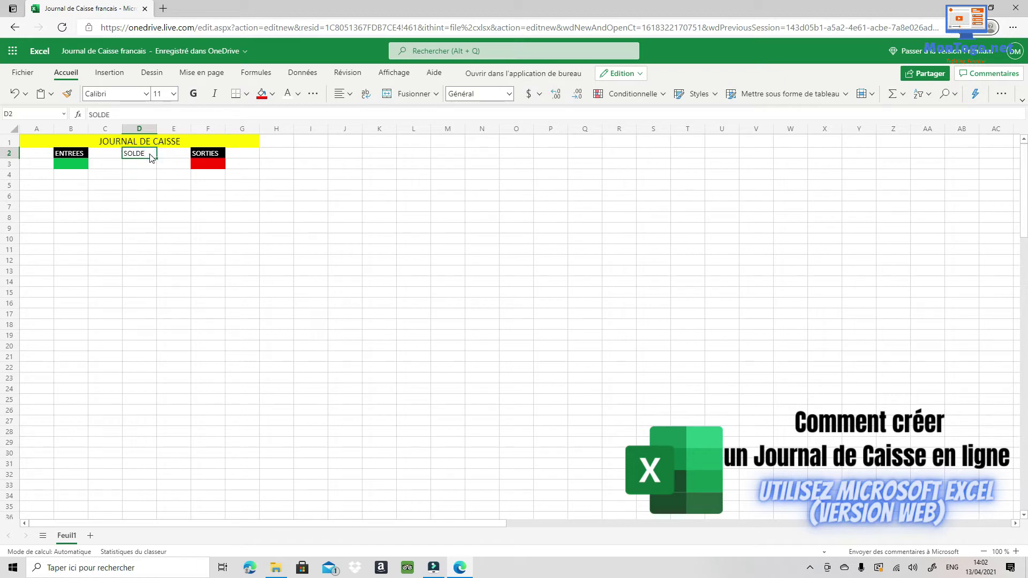
pyautogui.click(272, 94)
pyautogui.click(278, 134)
pyautogui.click(149, 175)
pyautogui.click(150, 165)
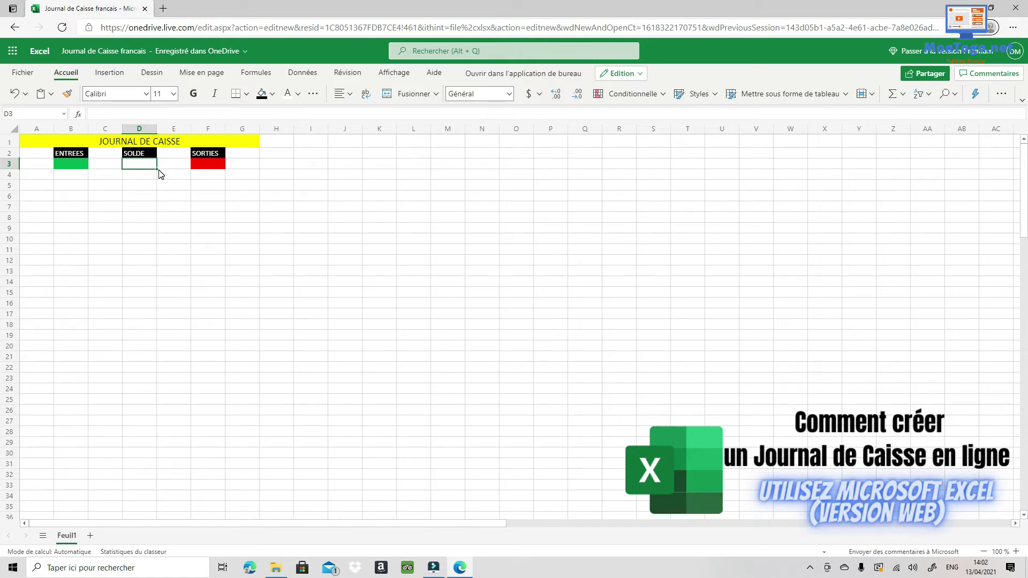
# Fill cells D3 through D100 under SOLDE with yellow.
pyautogui.moveTo(151, 168); pyautogui.dragTo(142, 361)
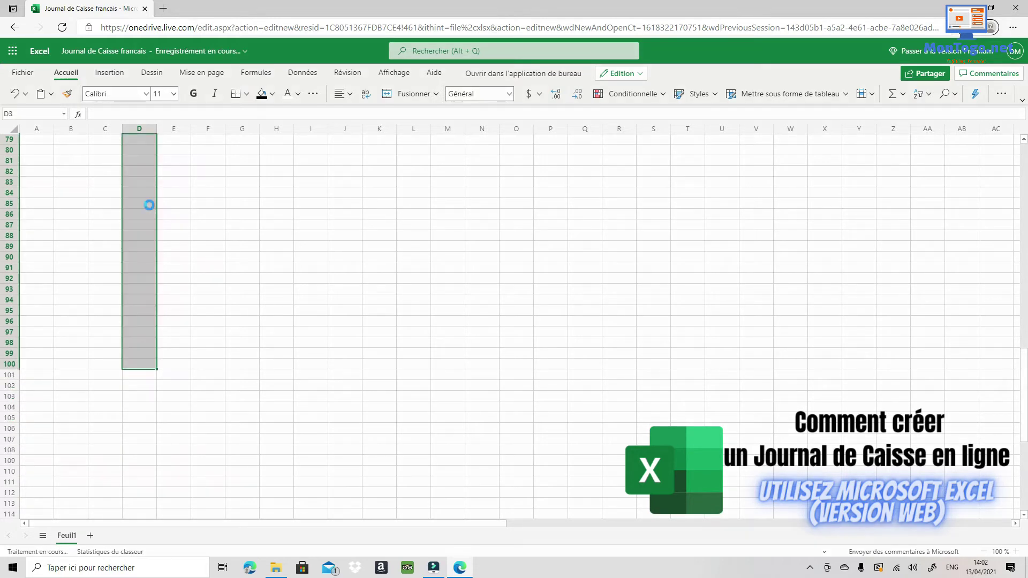
pyautogui.click(272, 94)
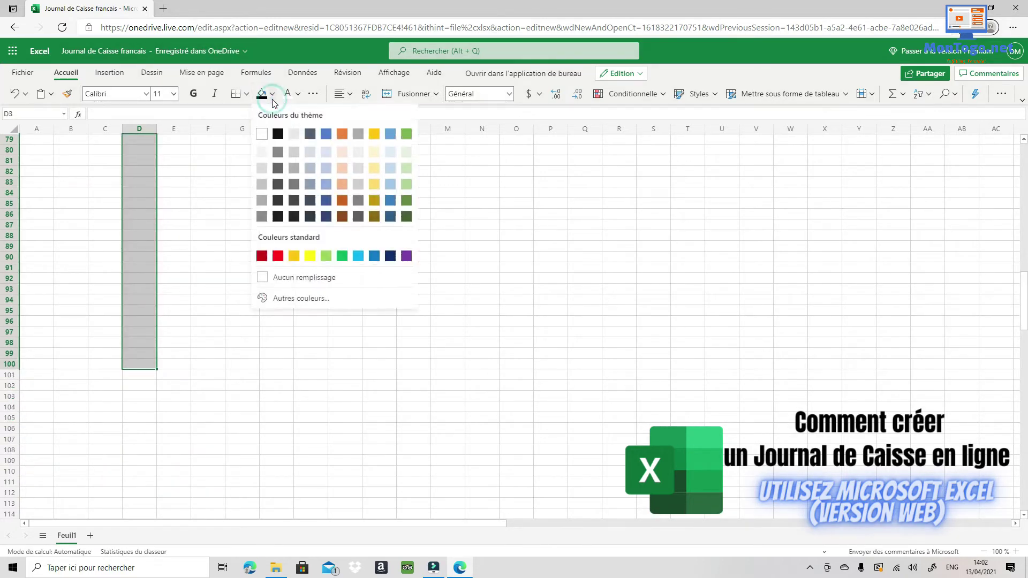
pyautogui.click(310, 257)
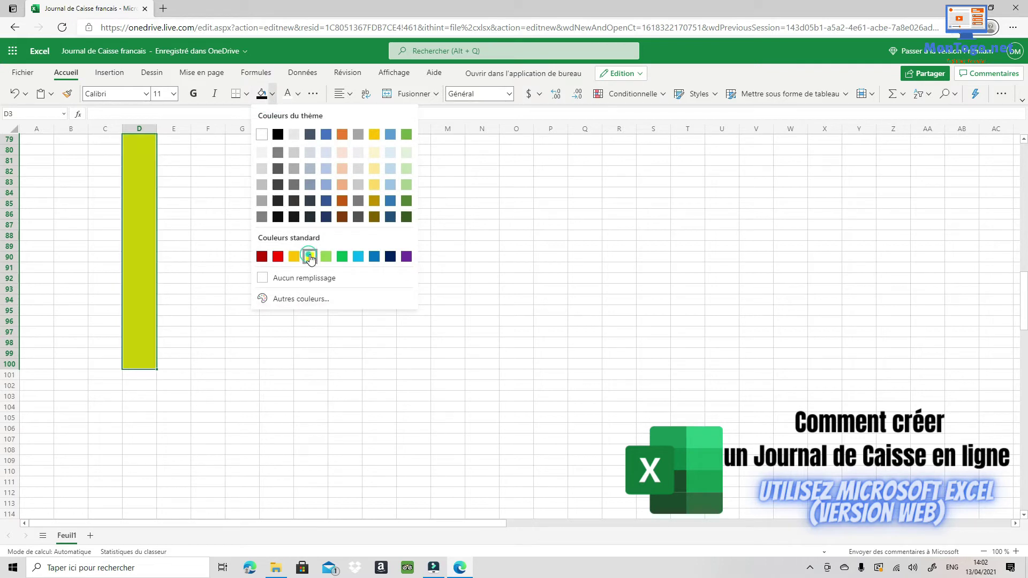
pyautogui.click(237, 298)
pyautogui.scroll(20, 239, 286)
pyautogui.scroll(3, 239, 285)
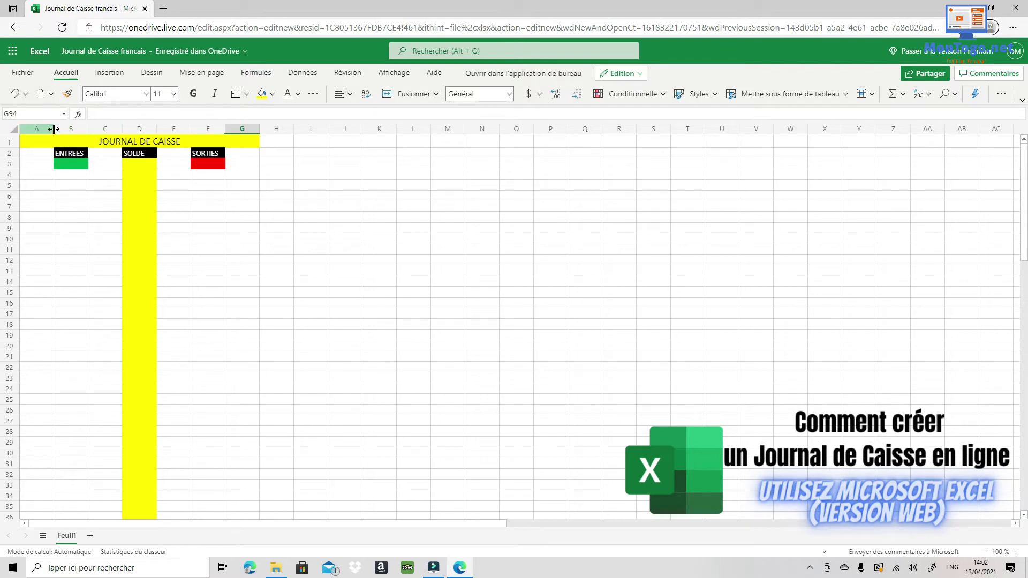
pyautogui.moveTo(54, 129); pyautogui.dragTo(281, 128)
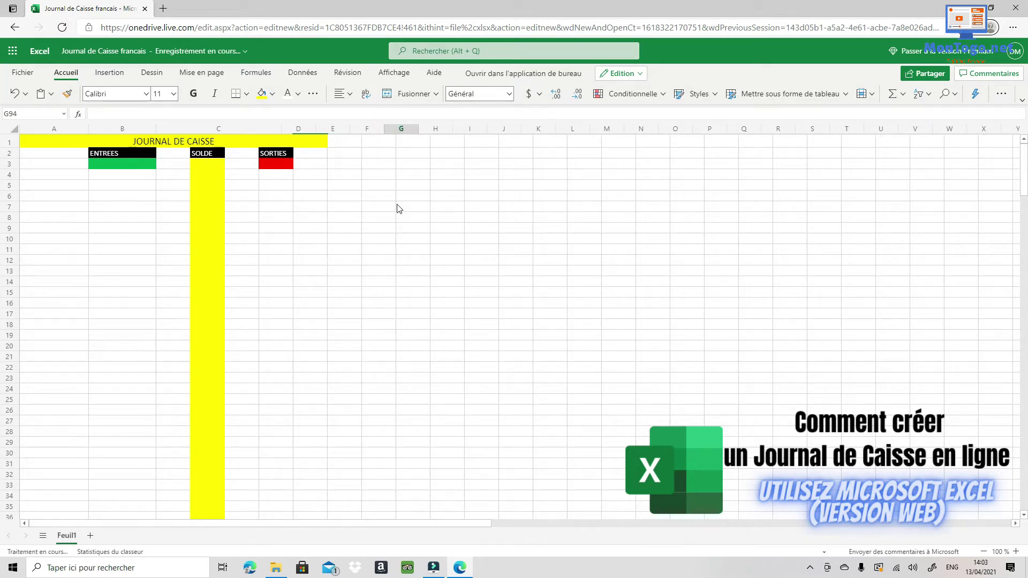
pyautogui.click(1016, 551)
pyautogui.click(1015, 551)
pyautogui.click(1016, 551)
pyautogui.click(1015, 551)
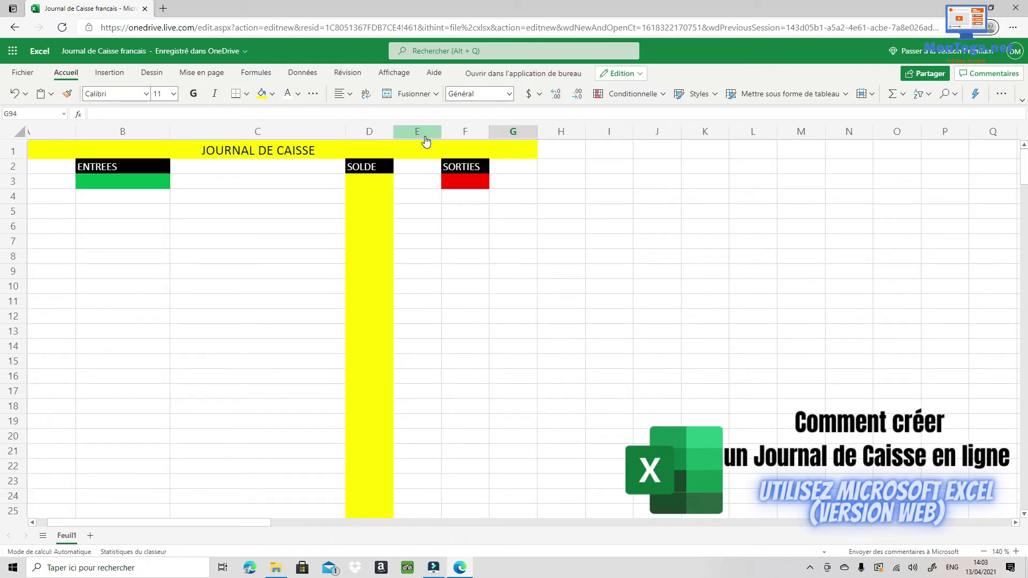
pyautogui.moveTo(393, 137); pyautogui.dragTo(572, 137)
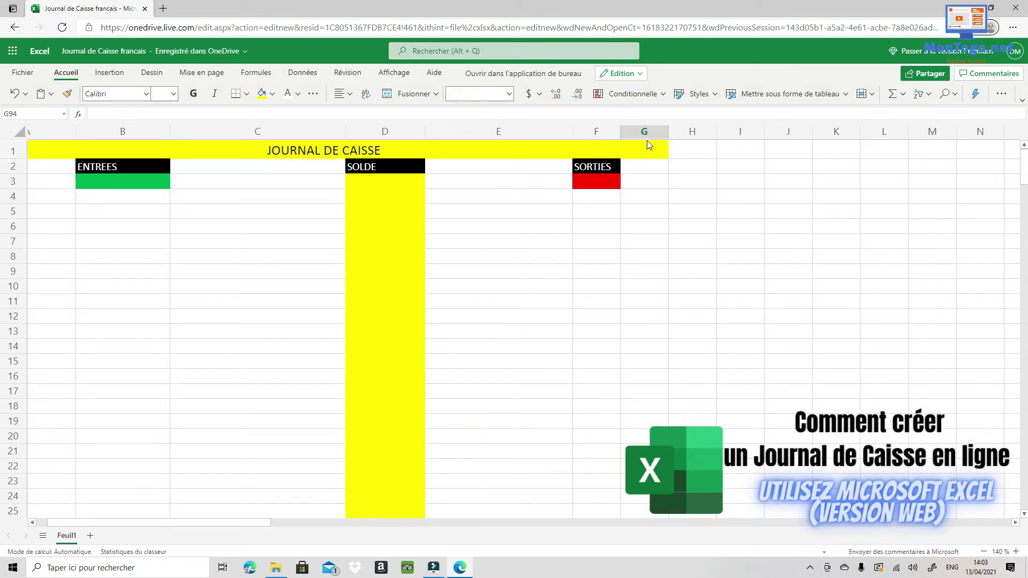
pyautogui.moveTo(618, 129); pyautogui.dragTo(873, 140)
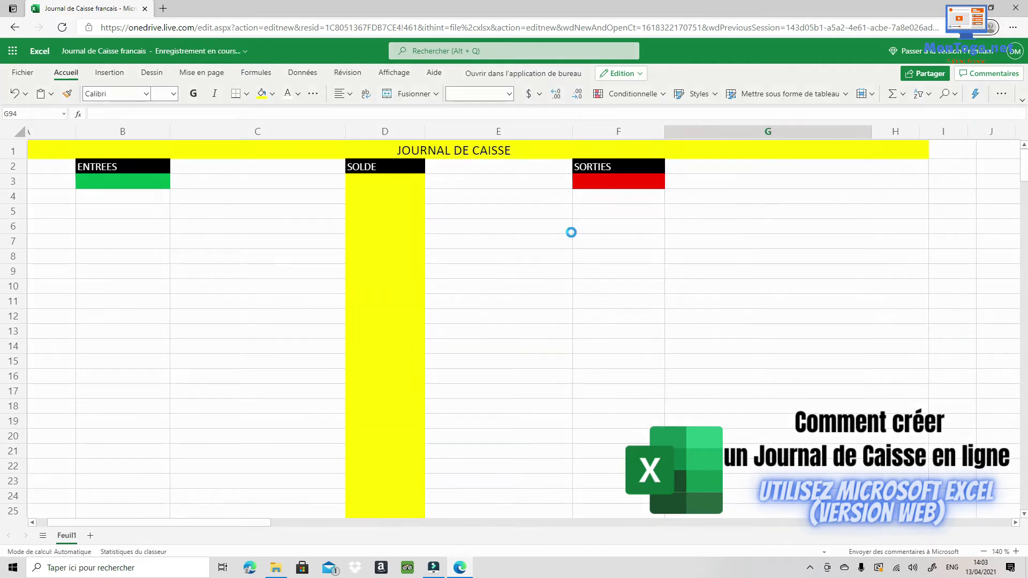
pyautogui.click(984, 552)
pyautogui.click(985, 552)
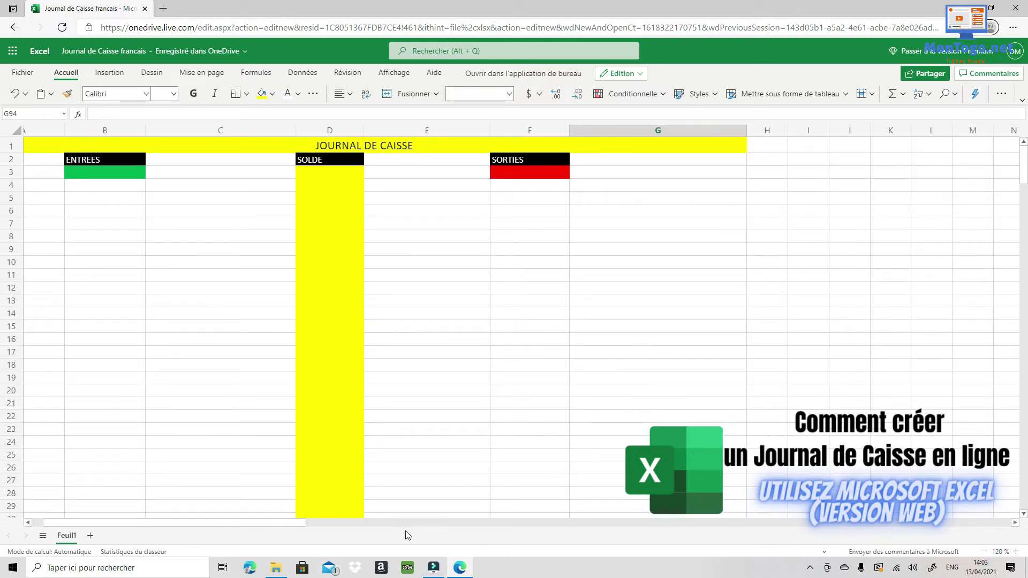
pyautogui.moveTo(252, 521); pyautogui.dragTo(225, 526)
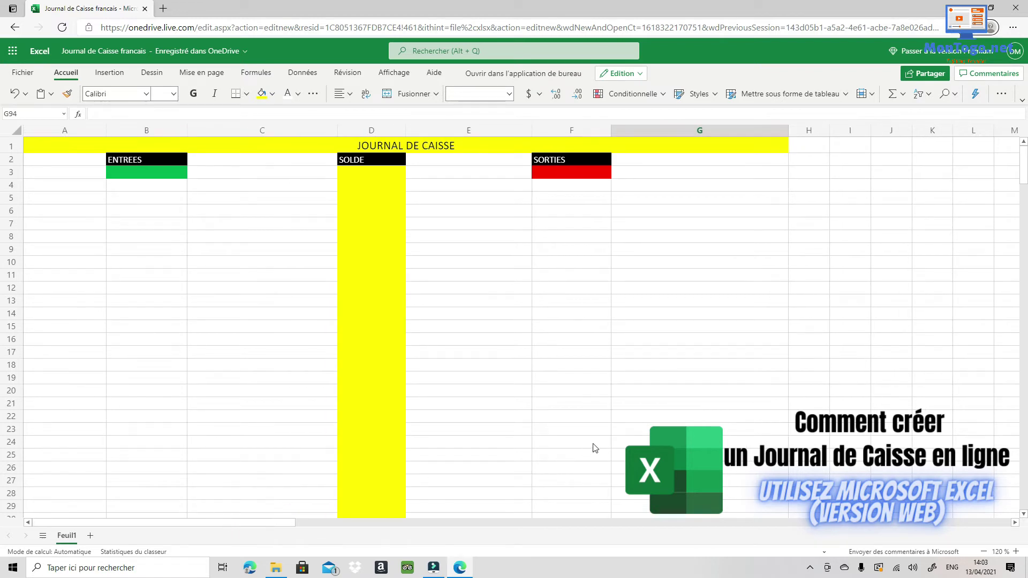
# Type the headings DATES, REFERENCE and MONTANT into A4 through C4.
pyautogui.click(67, 188)
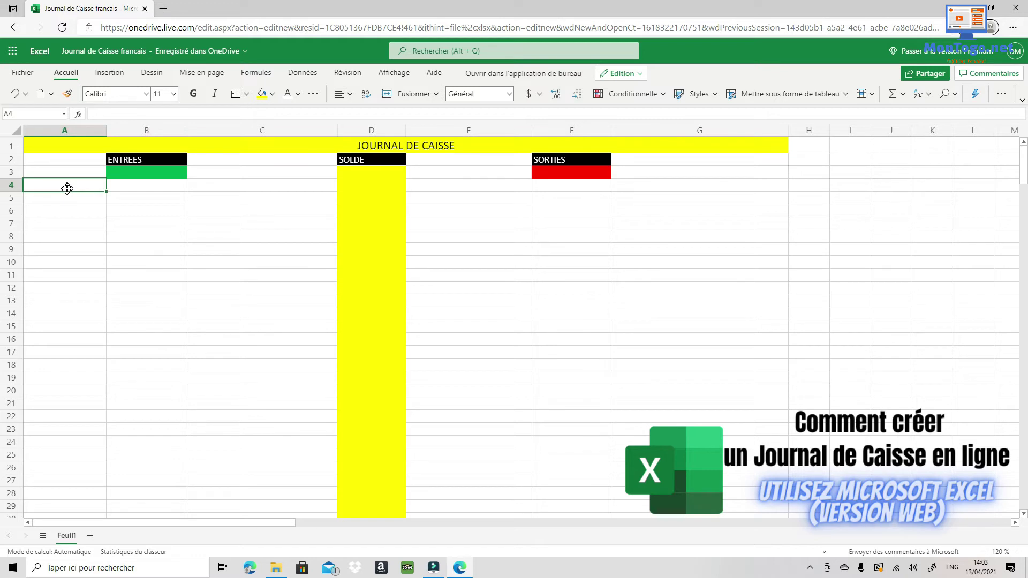
pyautogui.write('DA')
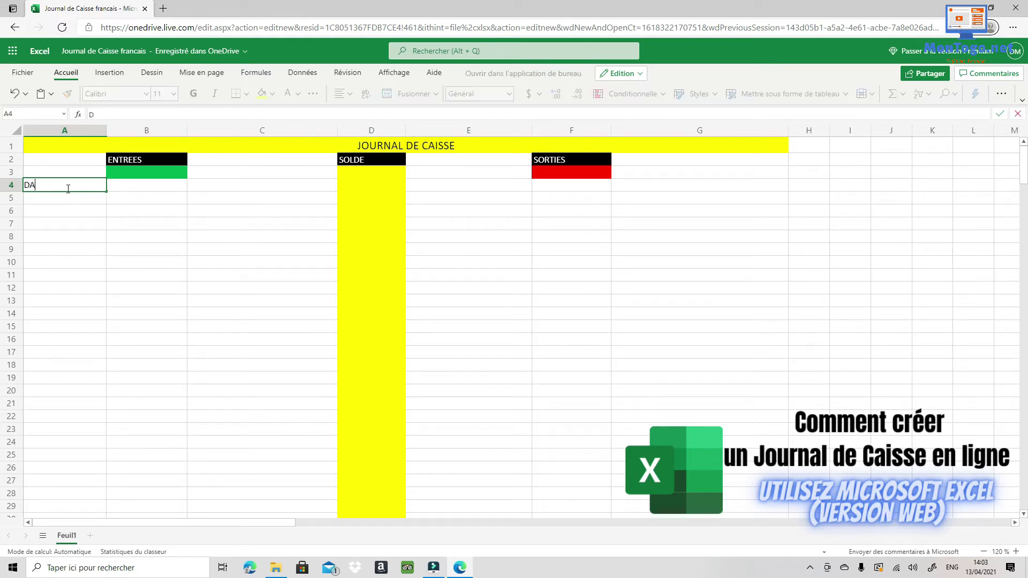
pyautogui.write('TES')
pyautogui.press('Tab')
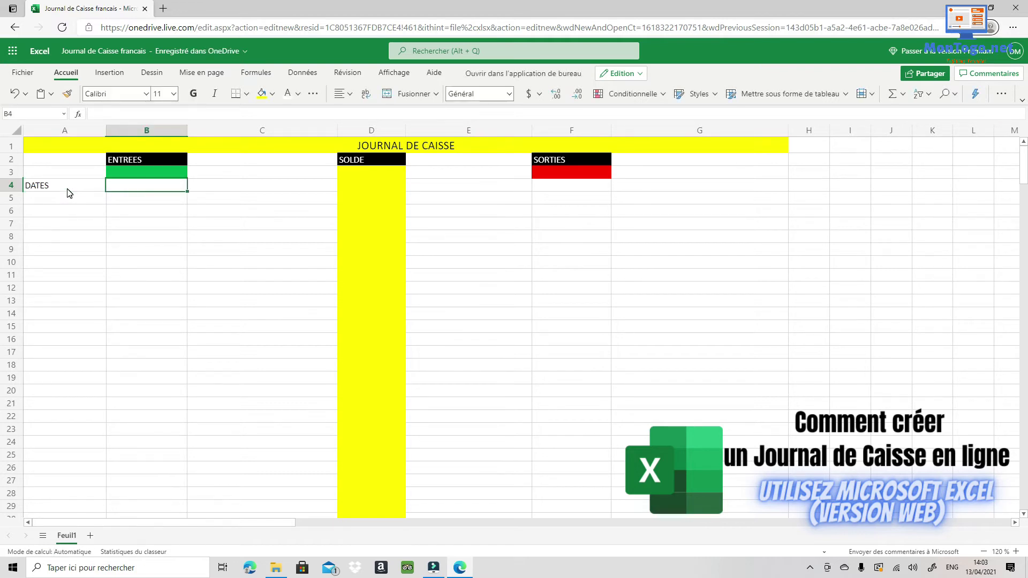
pyautogui.write('REFERE')
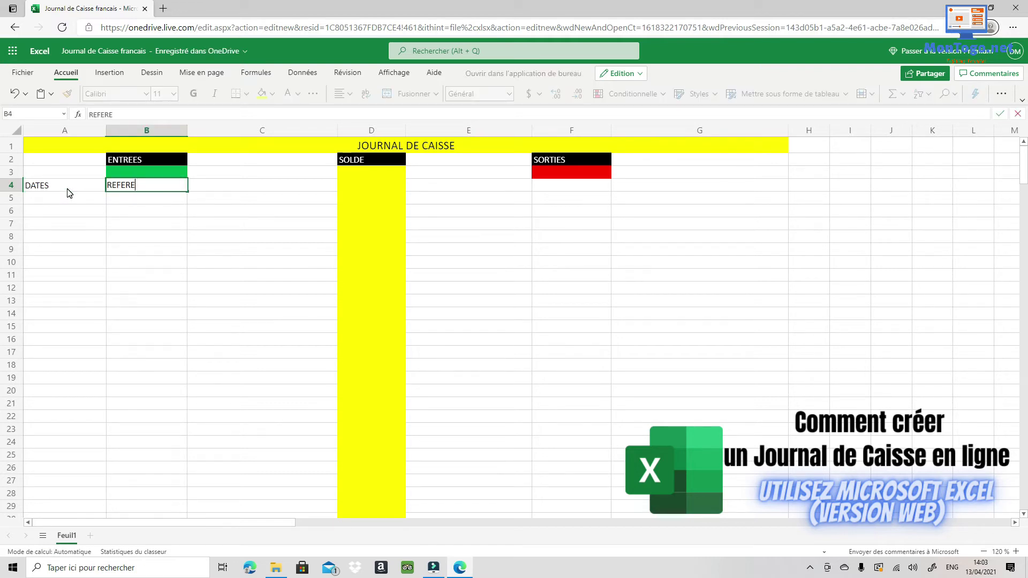
pyautogui.write('NCE')
pyautogui.press('Tab')
pyautogui.write('MON')
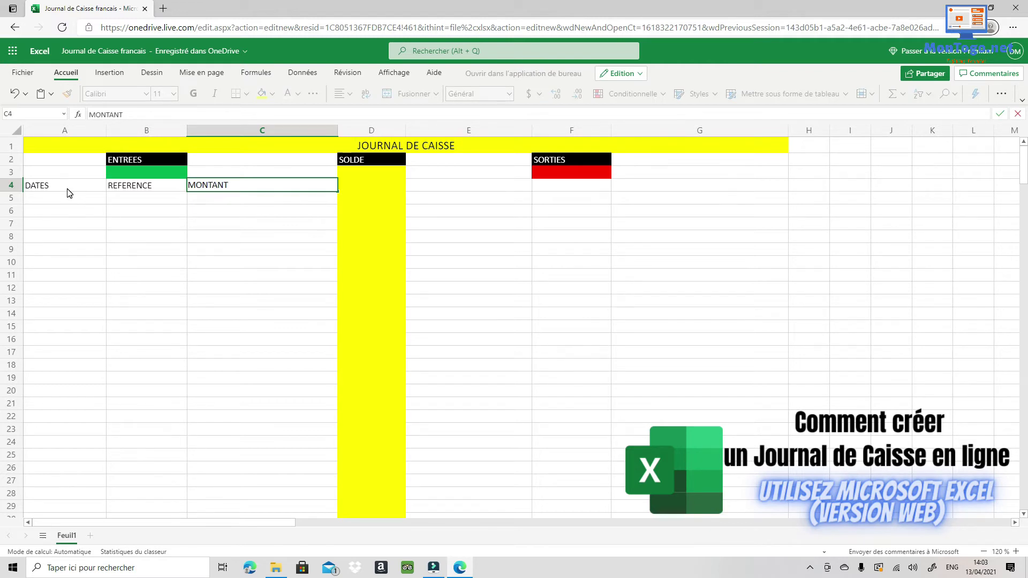
pyautogui.press('Tab')
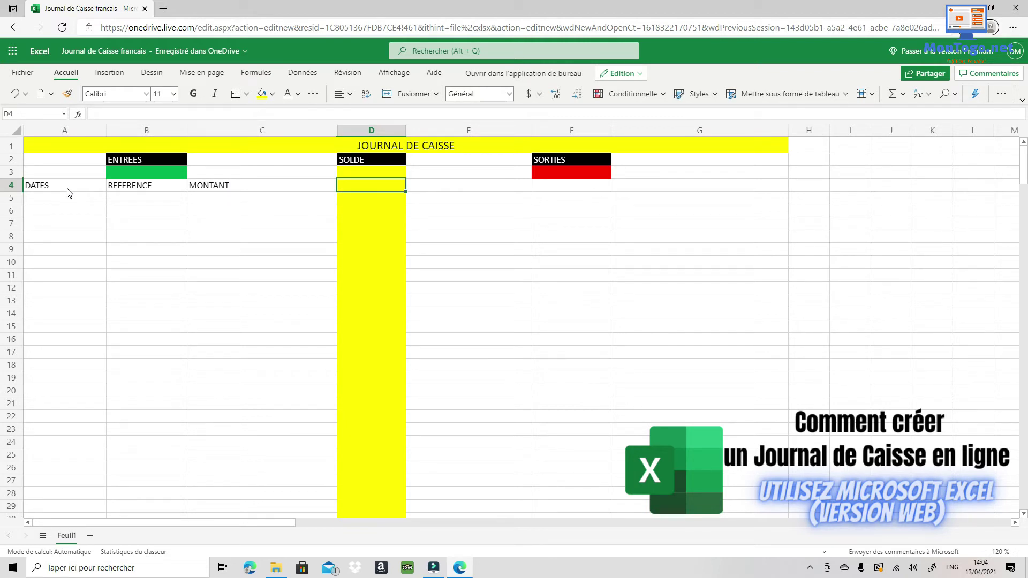
# Leave D4 blank and enter MONTANT 2, MOTIF and REFERENCE in E4 to G4.
pyautogui.press('Tab')
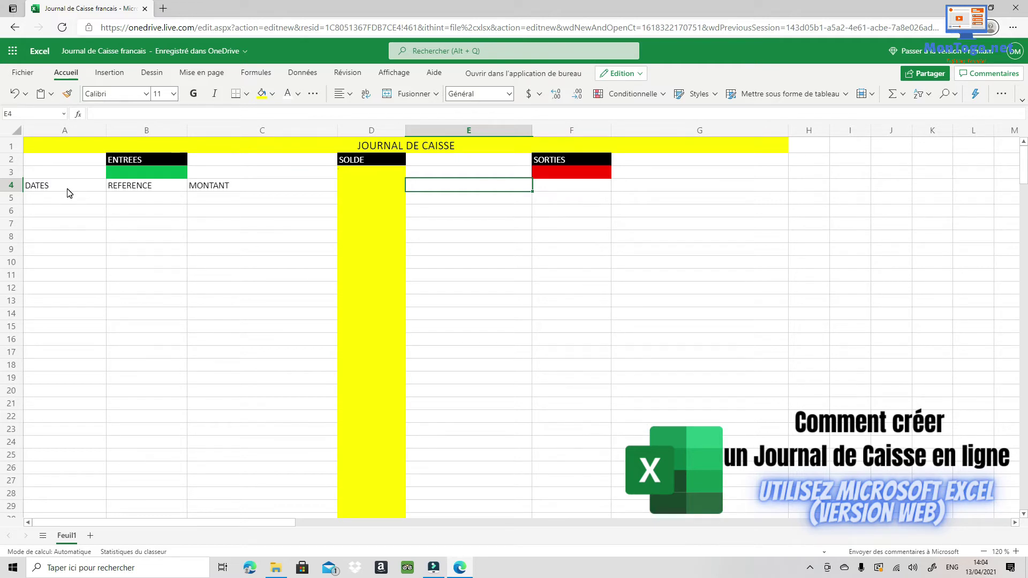
pyautogui.write('MONTANT 2')
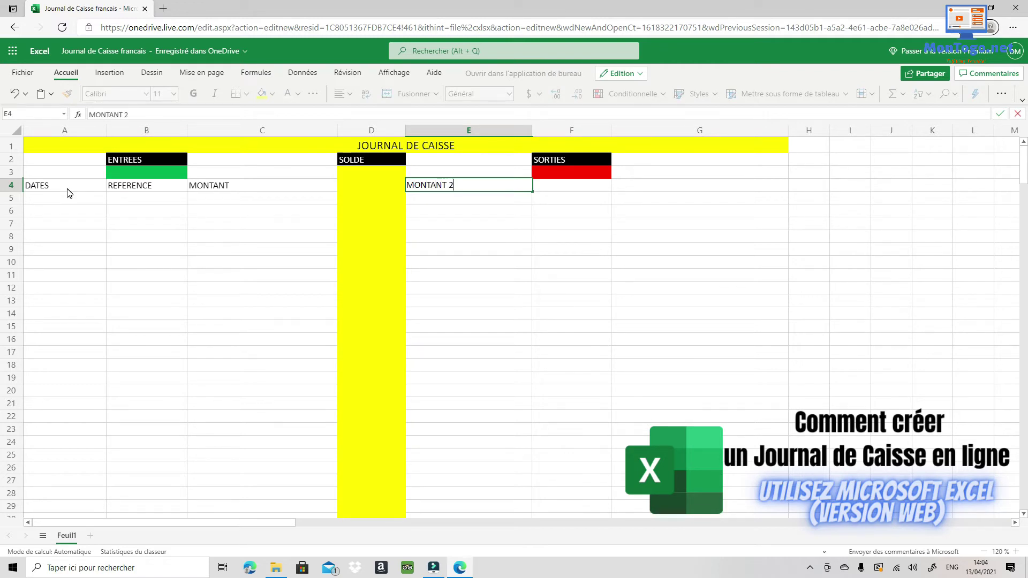
pyautogui.press('Tab')
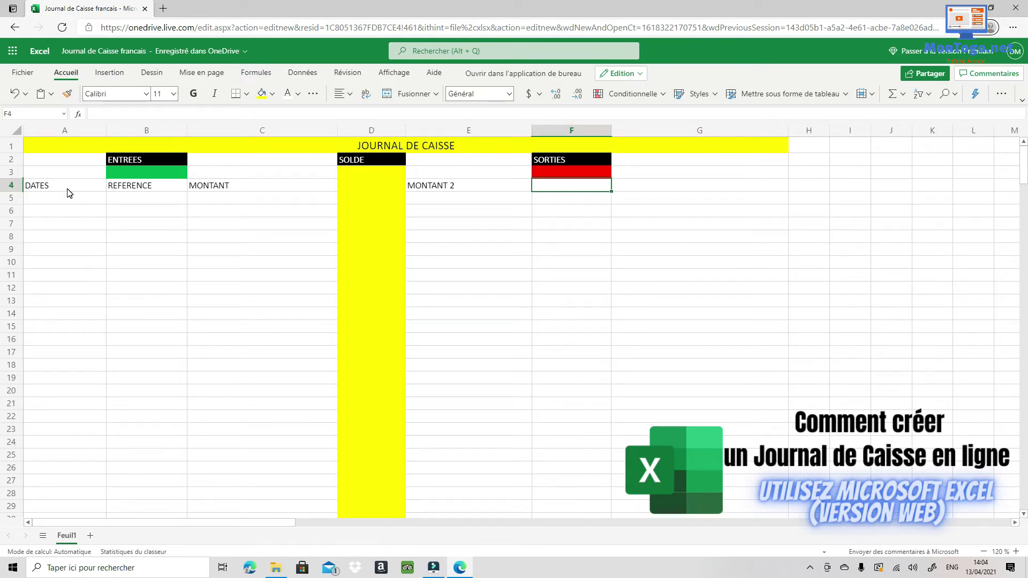
pyautogui.write('MOTIF')
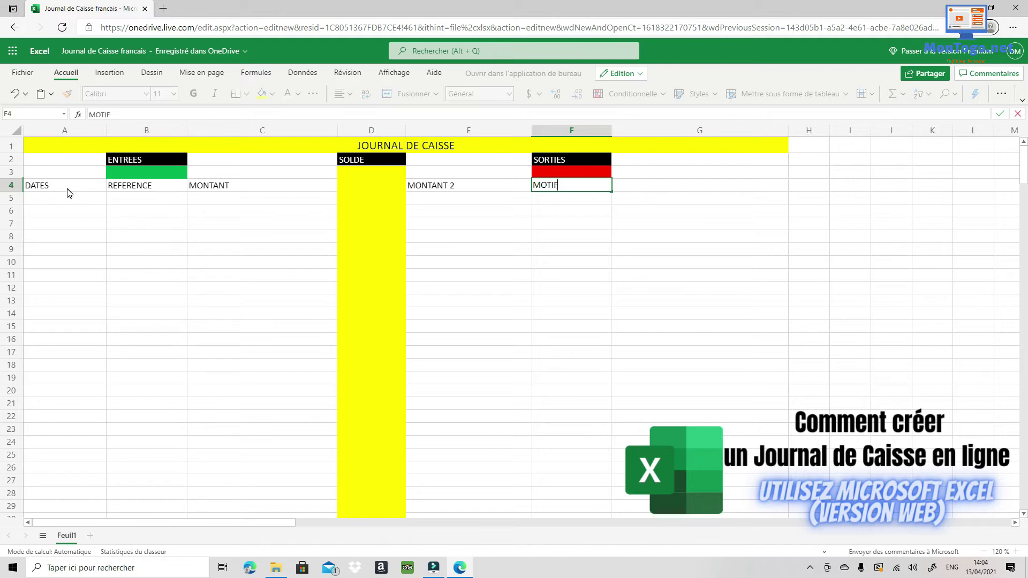
pyautogui.press('Tab')
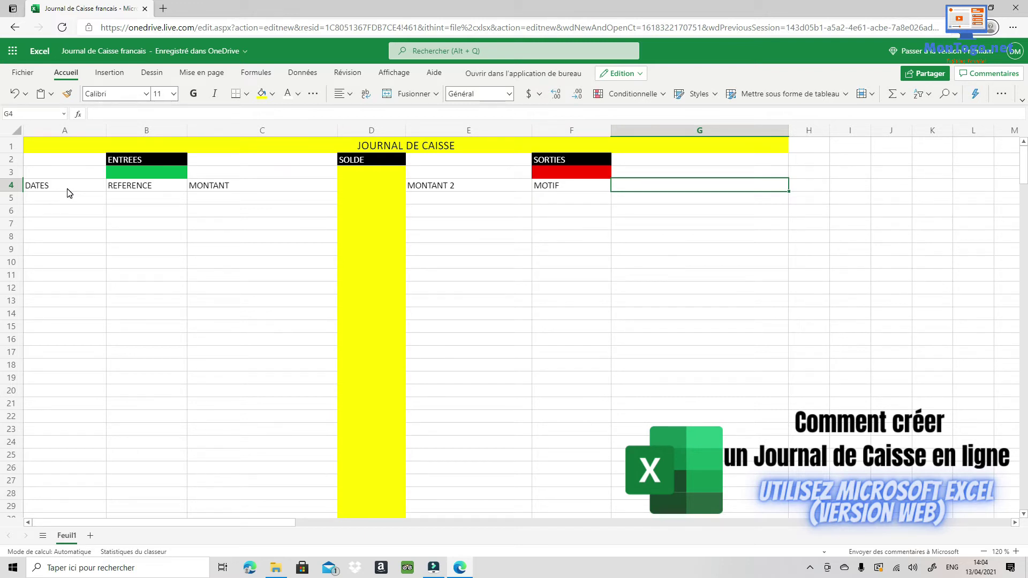
pyautogui.write('F')
pyautogui.press('BackSpace')
pyautogui.write('RE')
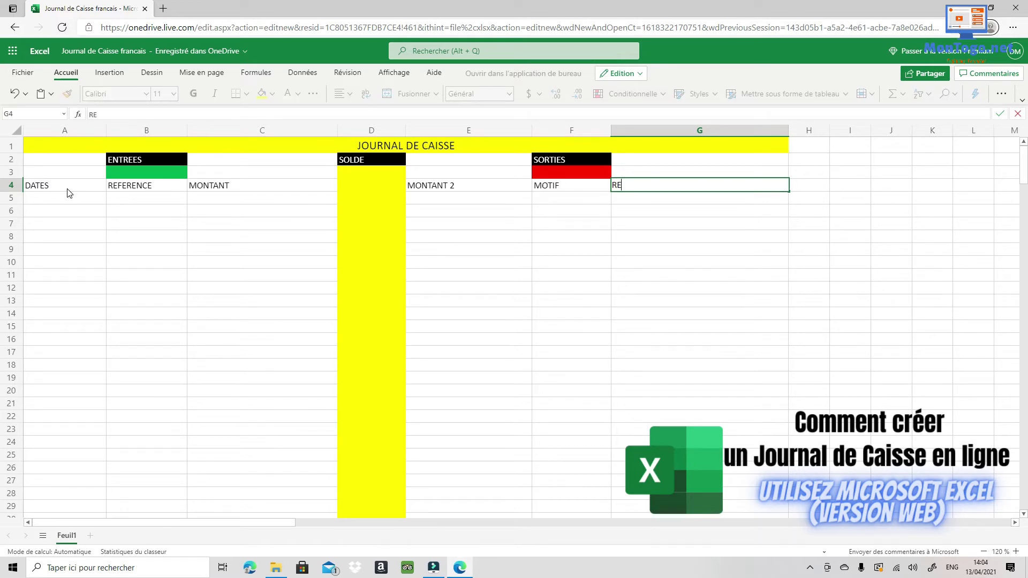
pyautogui.write('FERENCE')
# Commit the REFERENCE heading in G4 and mark the MONTANT cells down column C, returning to B3.
pyautogui.click(238, 288)
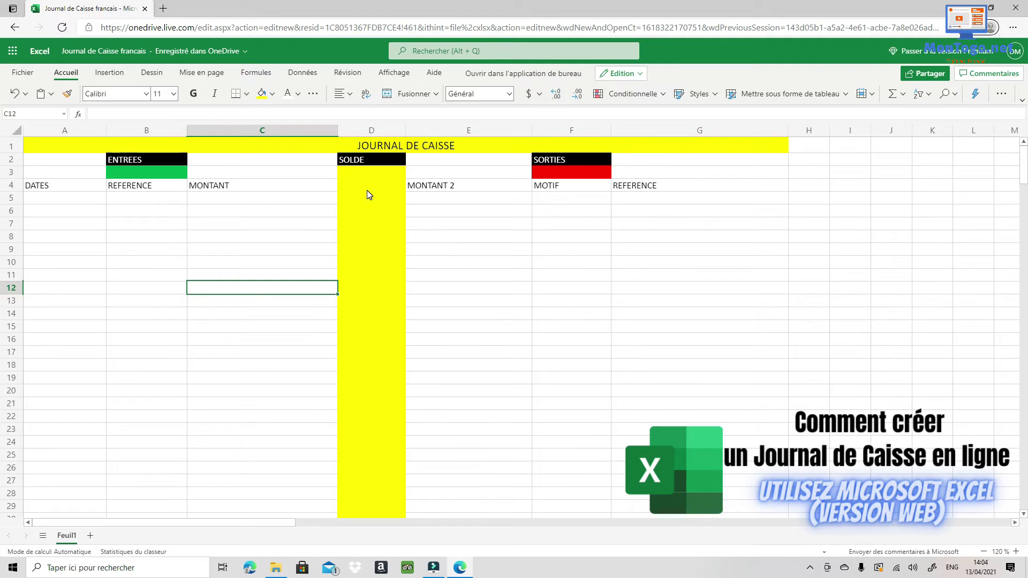
pyautogui.click(134, 174)
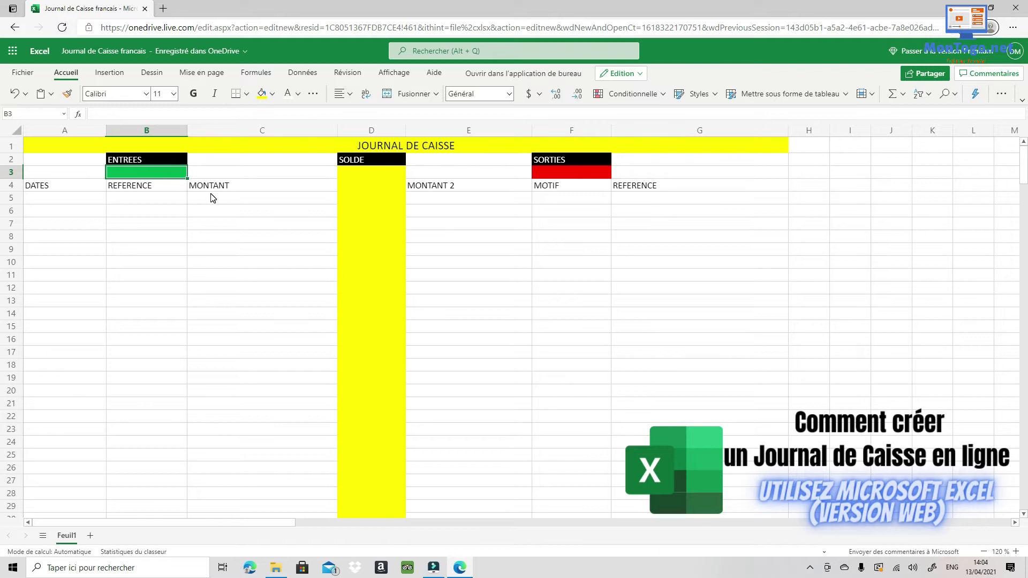
pyautogui.moveTo(213, 198); pyautogui.dragTo(233, 409)
pyautogui.scroll(3, 234, 383)
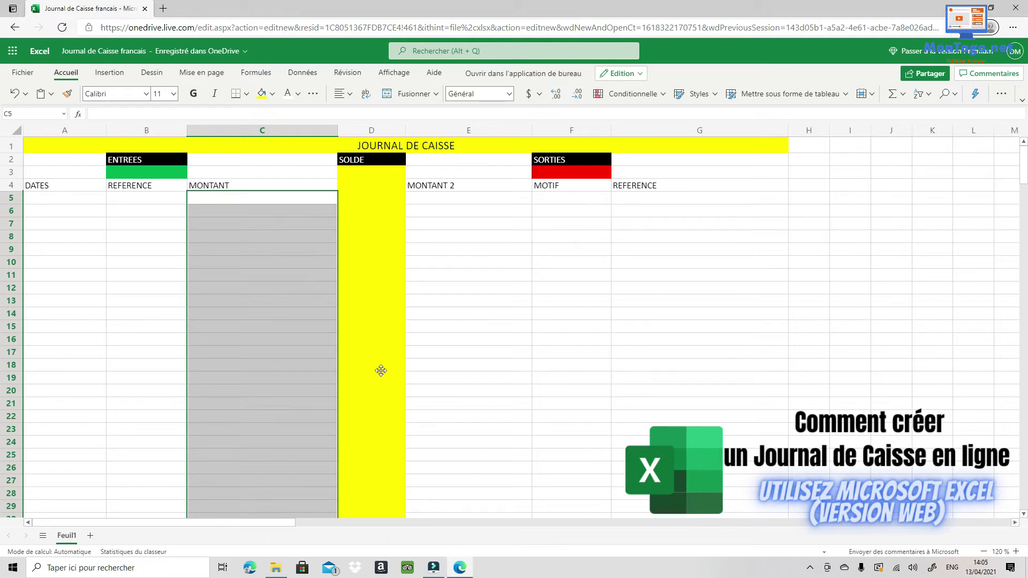
pyautogui.click(155, 170)
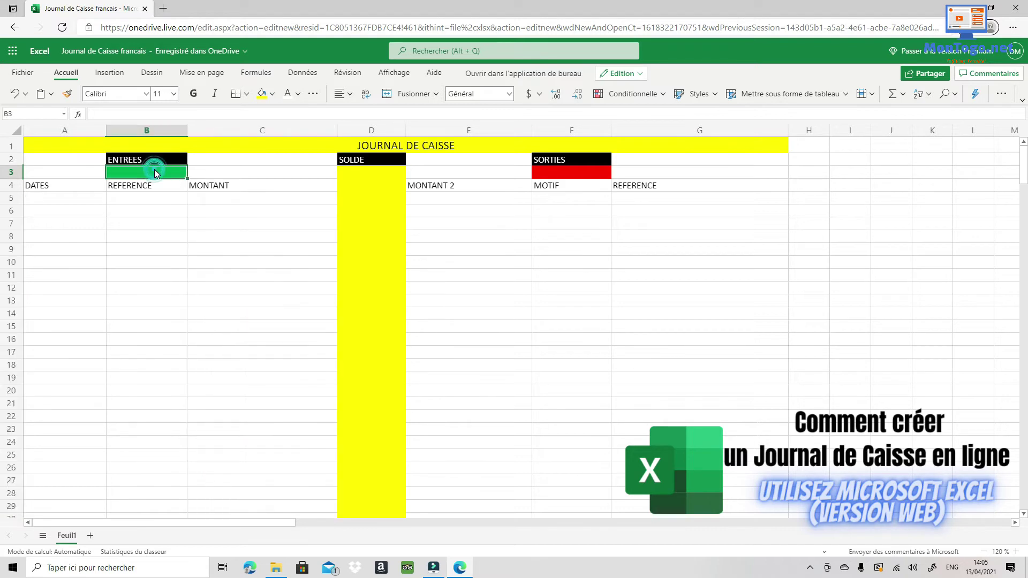
# Enter =SOMME(C5:C100) in B3 to total the MONTANT column under ENTREES.
pyautogui.click(78, 117)
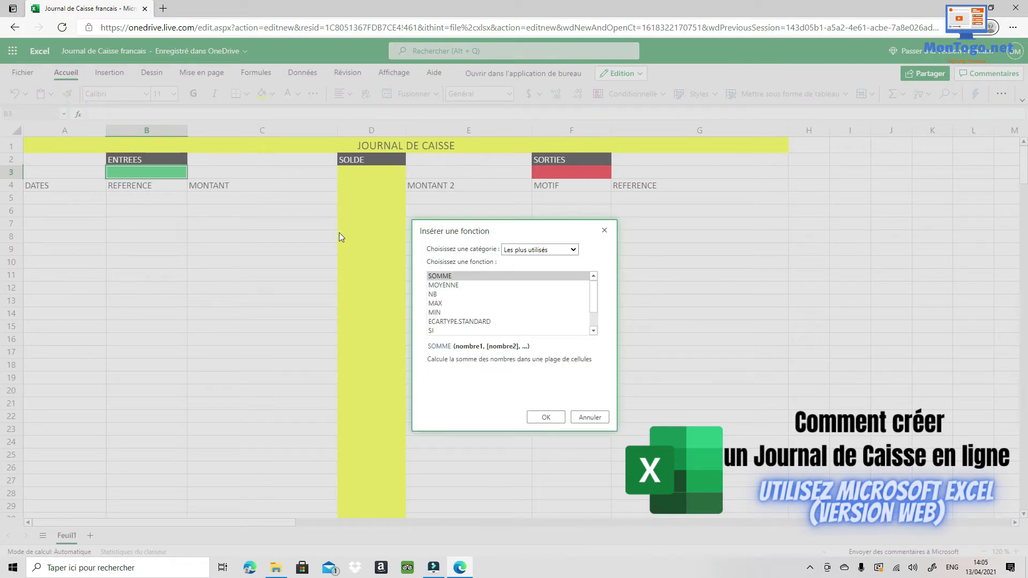
pyautogui.click(443, 277)
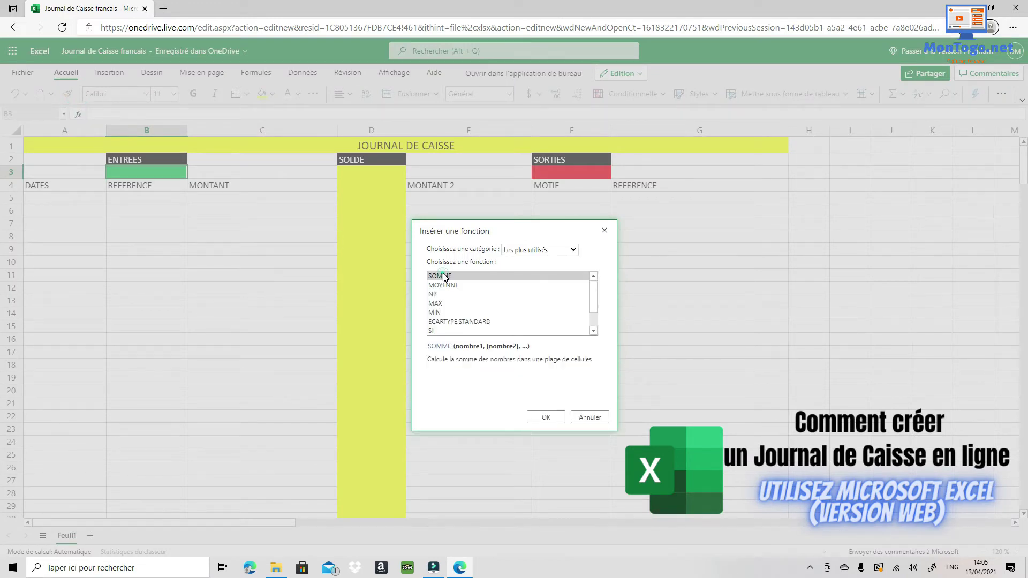
pyautogui.click(546, 417)
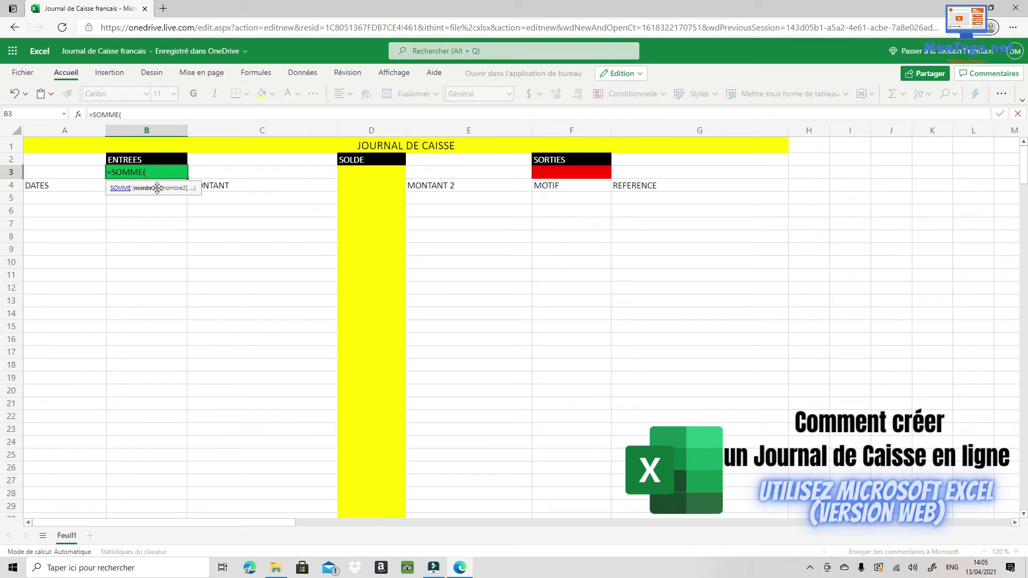
pyautogui.click(266, 204)
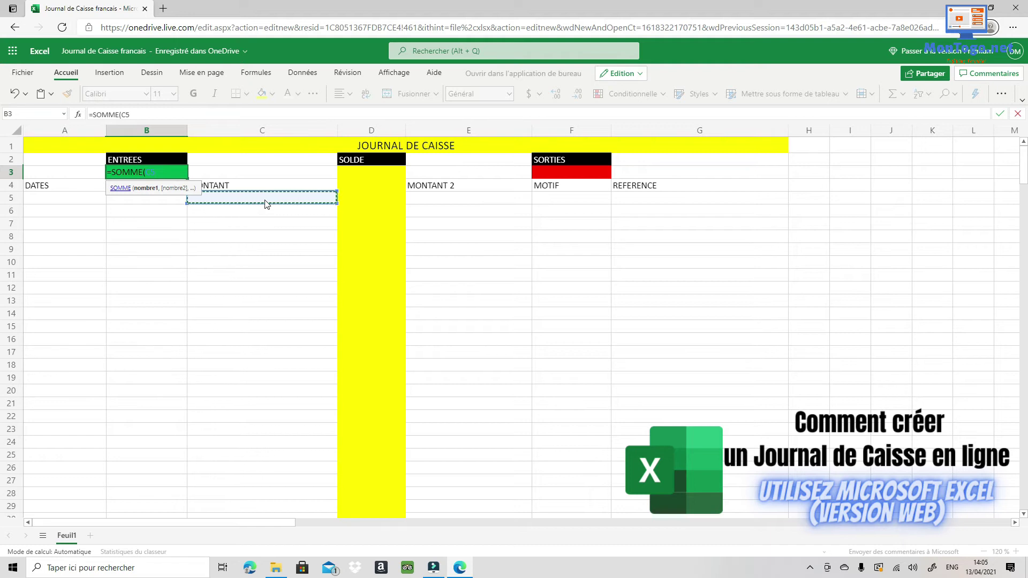
pyautogui.moveTo(332, 199); pyautogui.dragTo(332, 487)
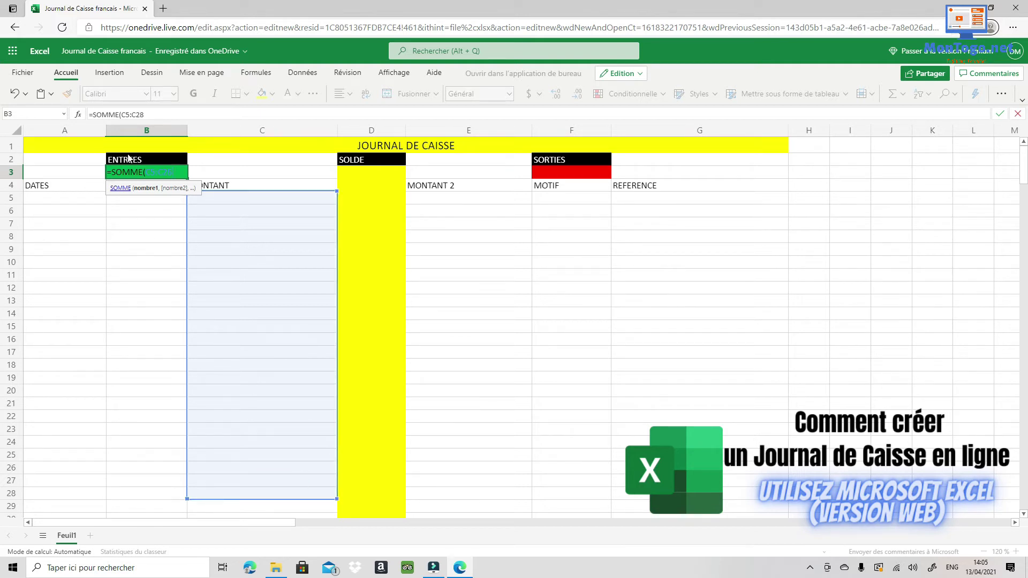
pyautogui.moveTo(176, 174); pyautogui.dragTo(164, 172)
pyautogui.write('100')
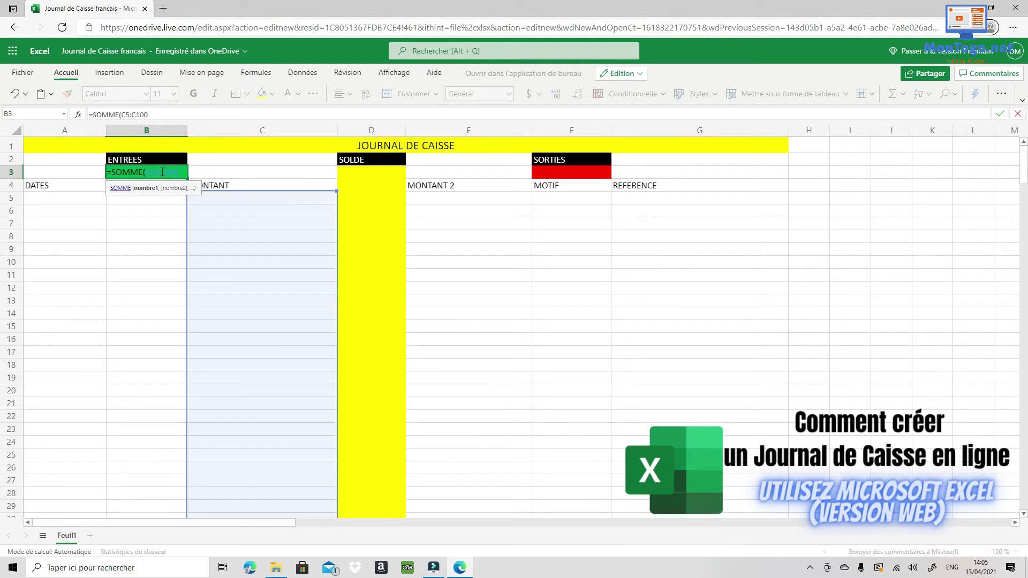
pyautogui.press('Return')
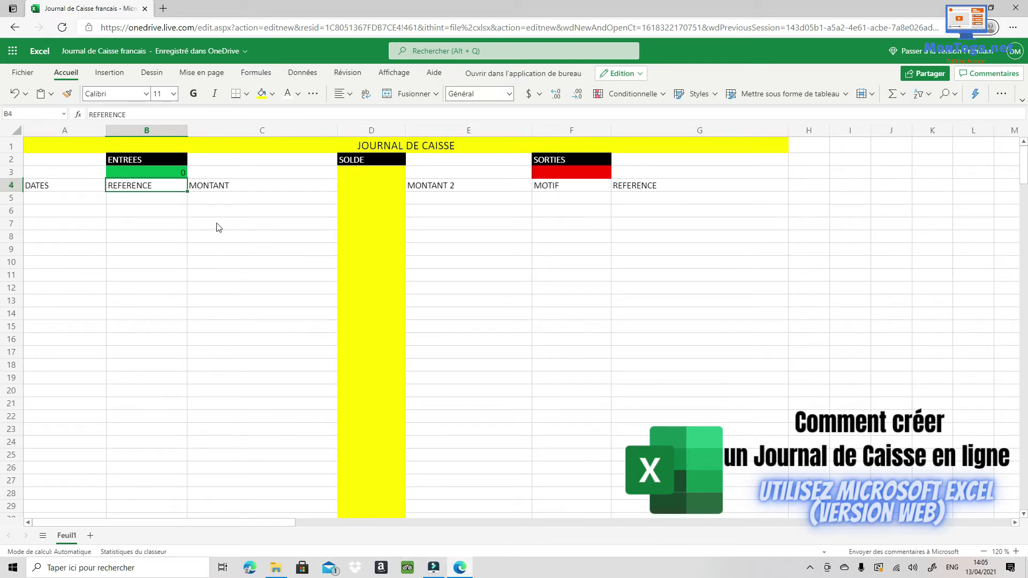
# Review C5 and the finished B3 total, then select the red SORTIES cell F3.
pyautogui.click(266, 202)
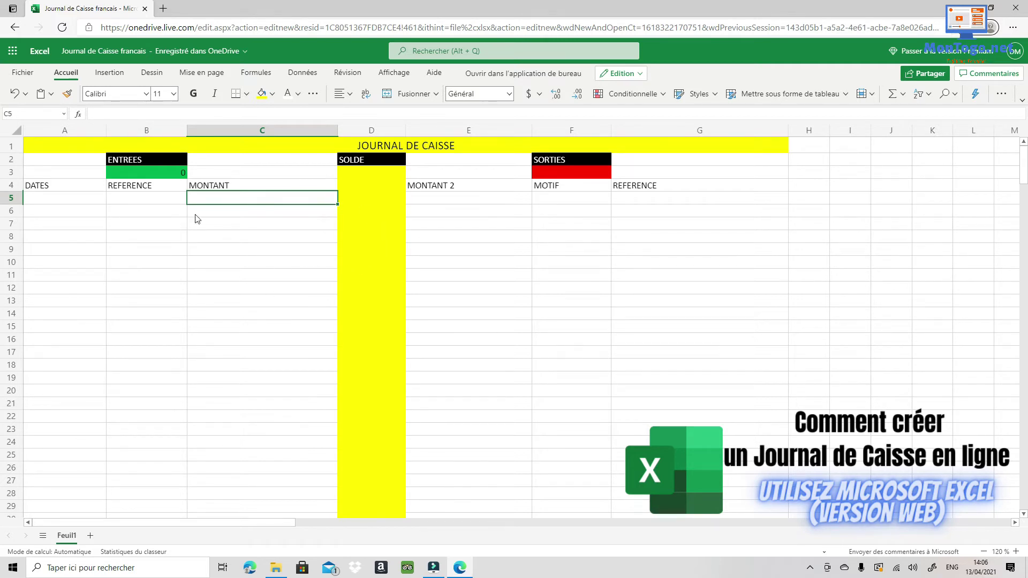
pyautogui.click(152, 174)
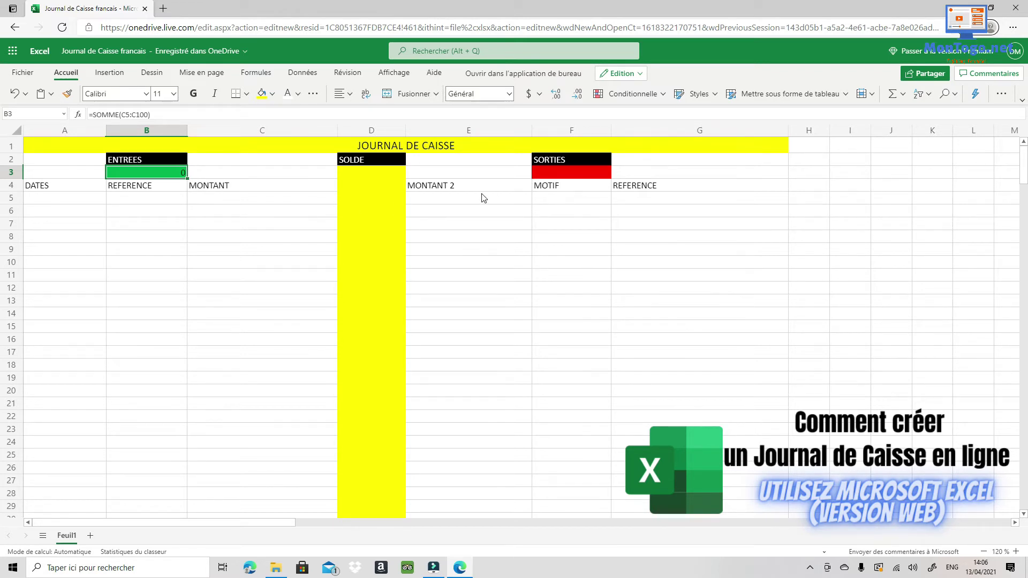
pyautogui.click(566, 172)
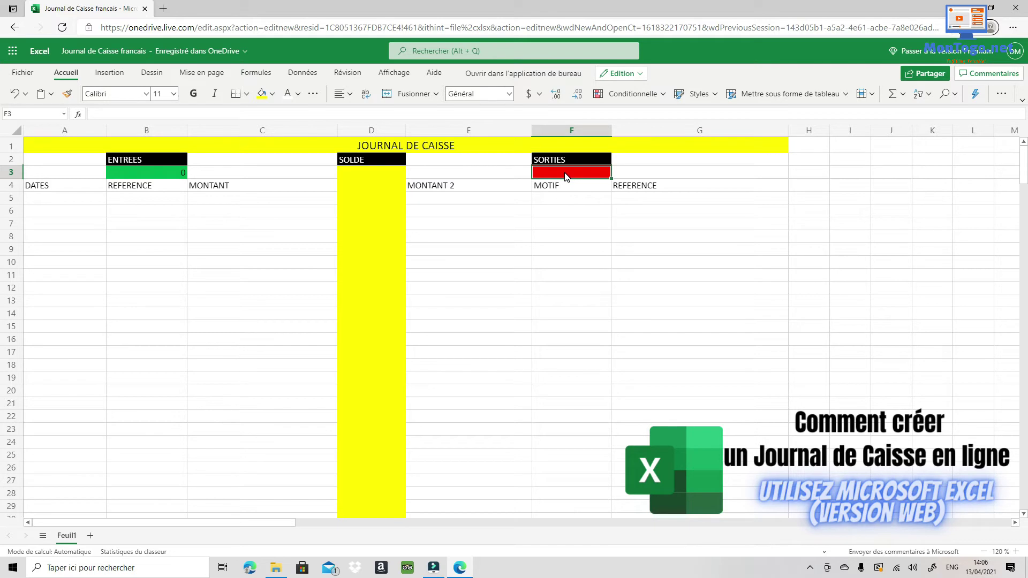
# Give F3 the formula =SOMME(E5:E100) to total the MONTANT 2 column.
pyautogui.click(77, 113)
pyautogui.click(433, 276)
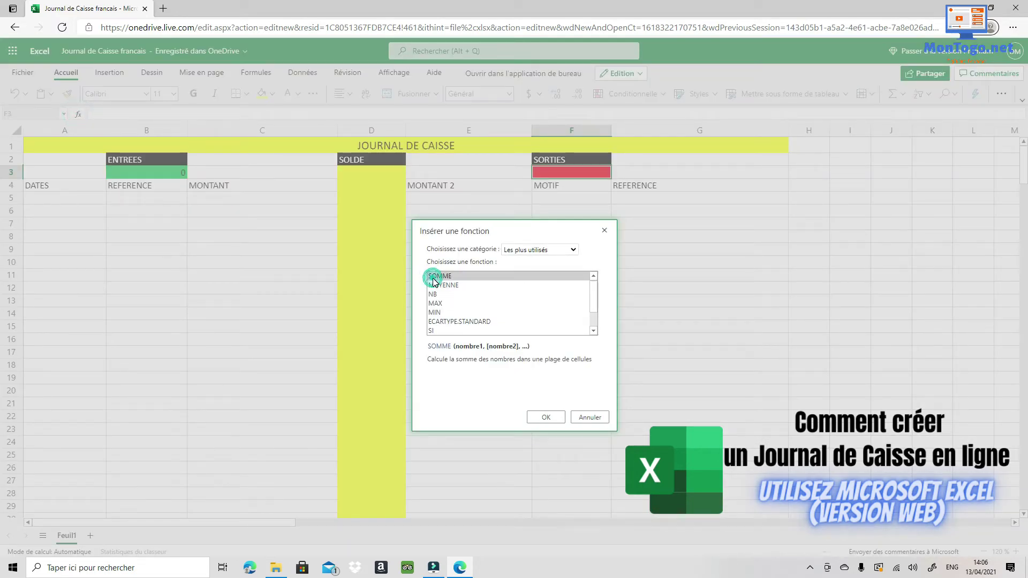
pyautogui.click(546, 418)
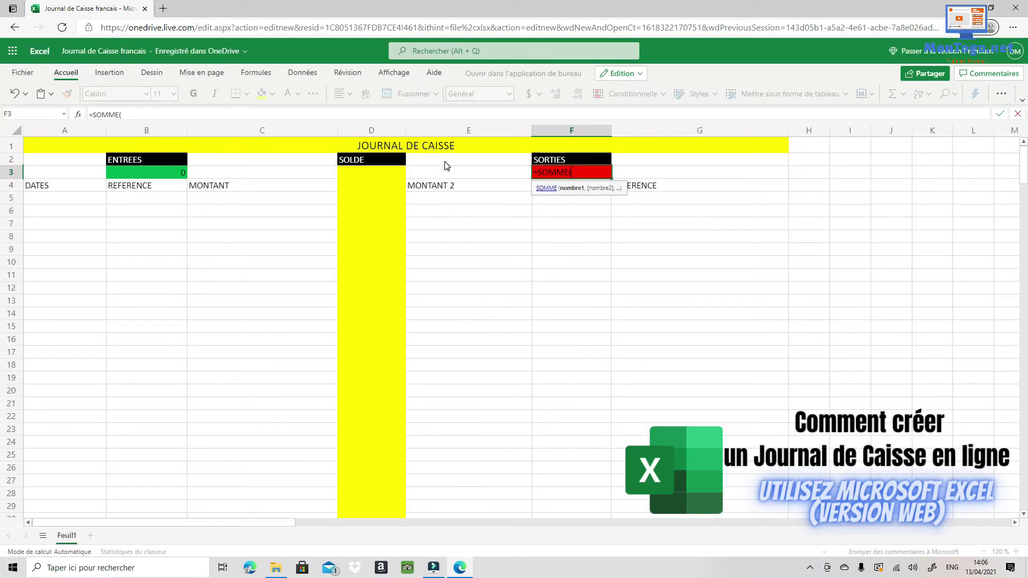
pyautogui.click(450, 203)
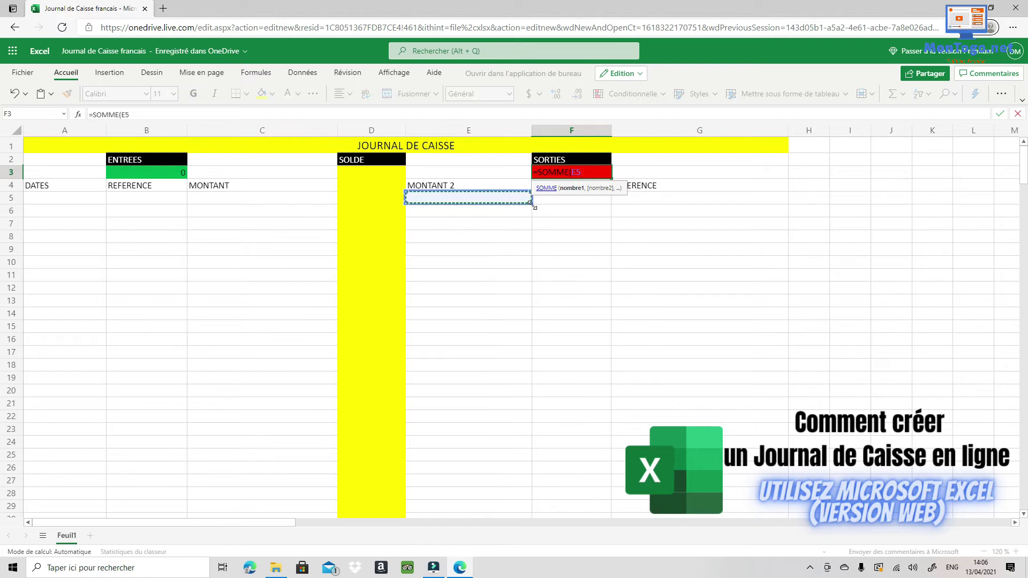
pyautogui.moveTo(531, 204); pyautogui.dragTo(532, 307)
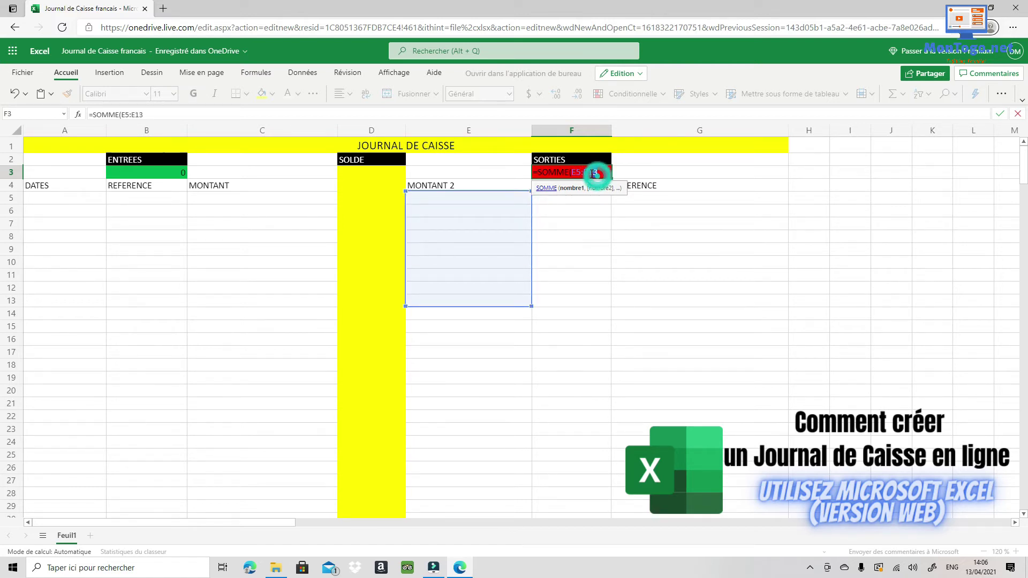
pyautogui.moveTo(599, 171); pyautogui.dragTo(594, 172)
pyautogui.write('00')
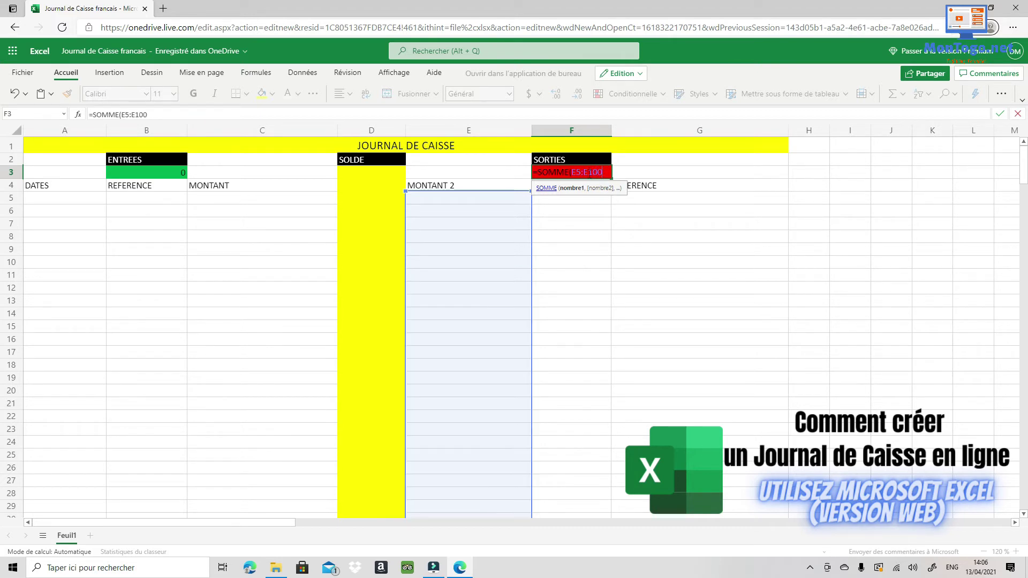
pyautogui.press('Return')
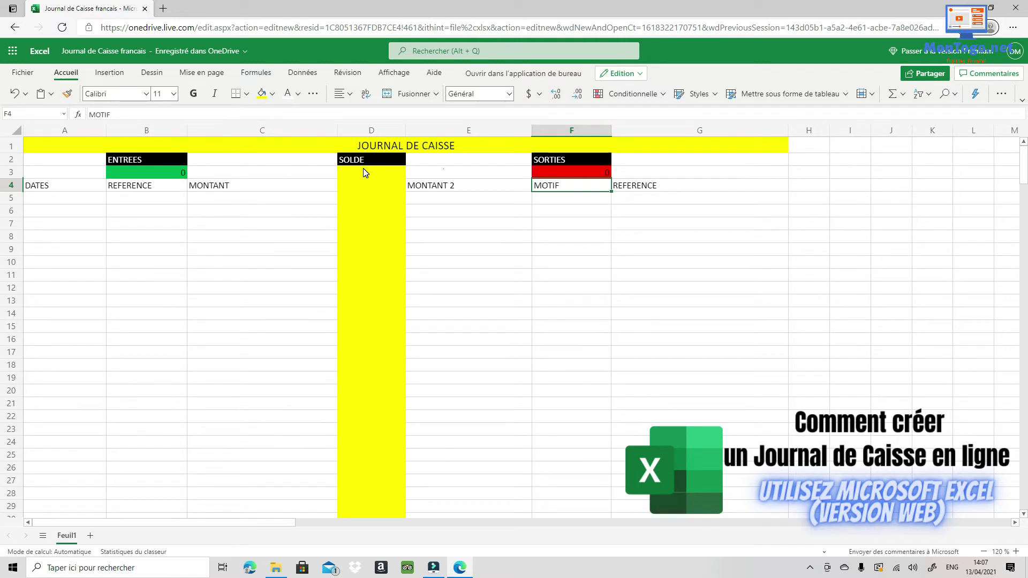
# Enter =SOMME(B3-F3) in the SOLDE cell D3 to subtract SORTIES from ENTREES.
pyautogui.click(122, 171)
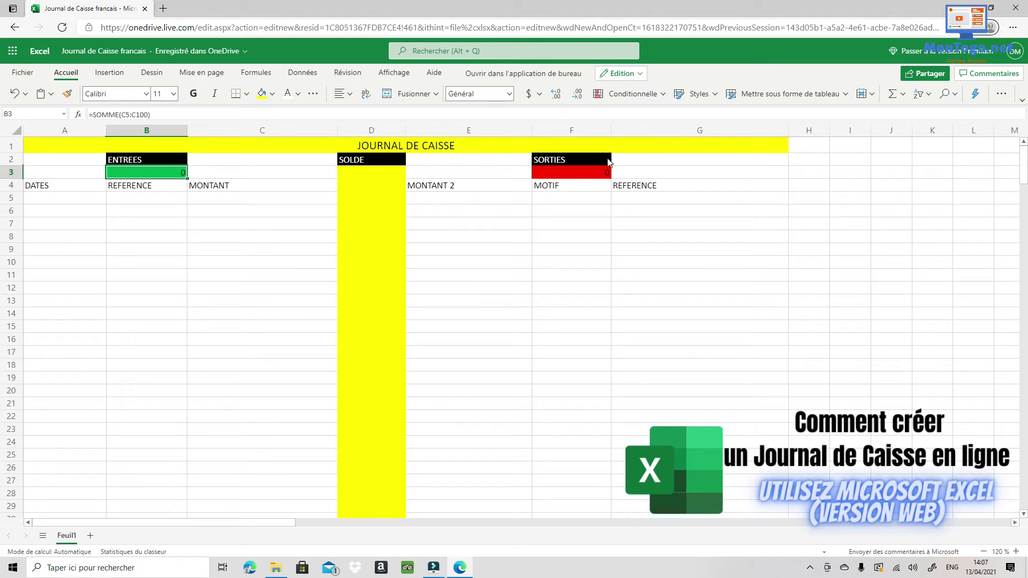
pyautogui.click(593, 174)
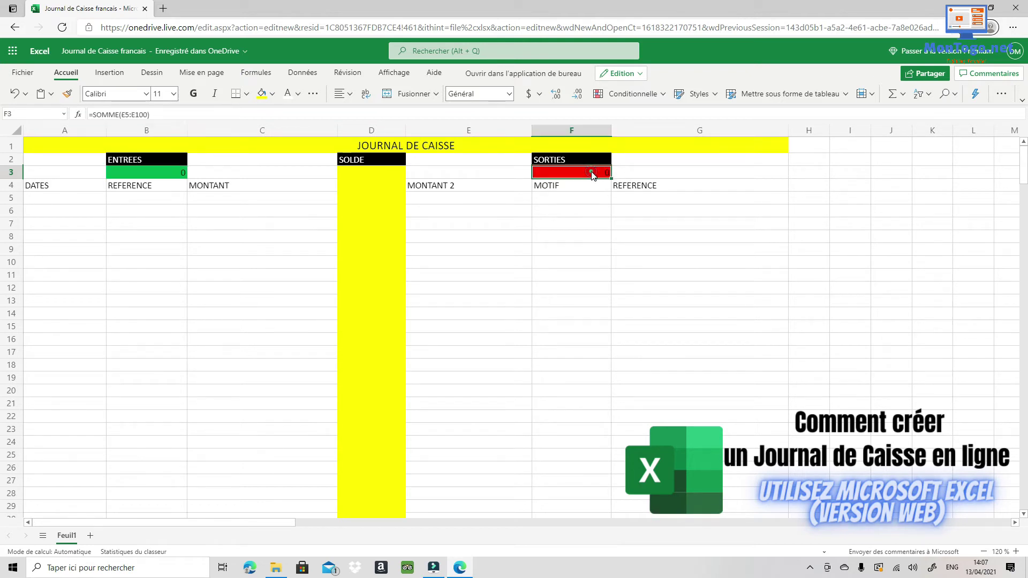
pyautogui.click(375, 172)
pyautogui.click(78, 114)
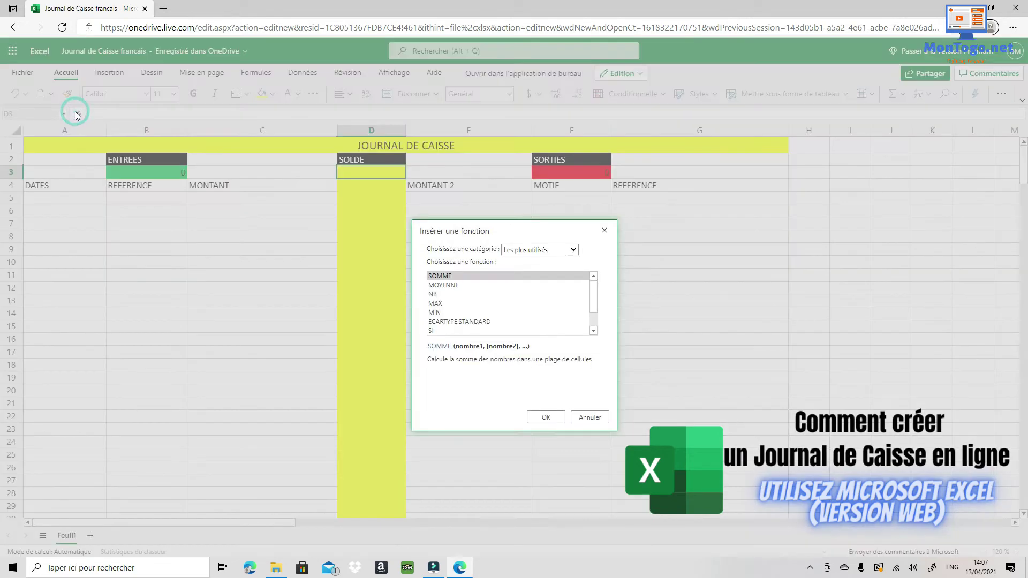
pyautogui.click(448, 276)
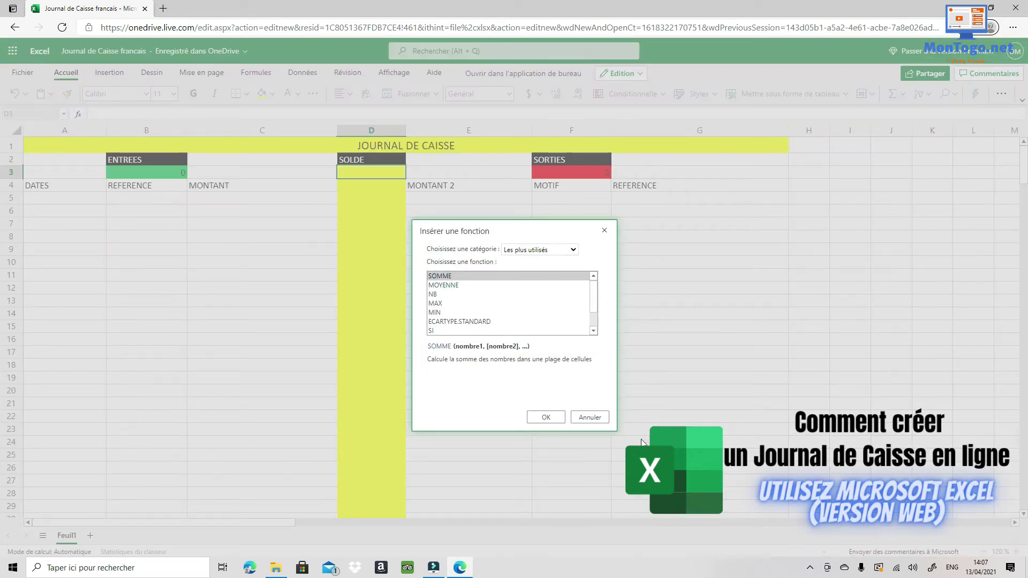
pyautogui.click(547, 417)
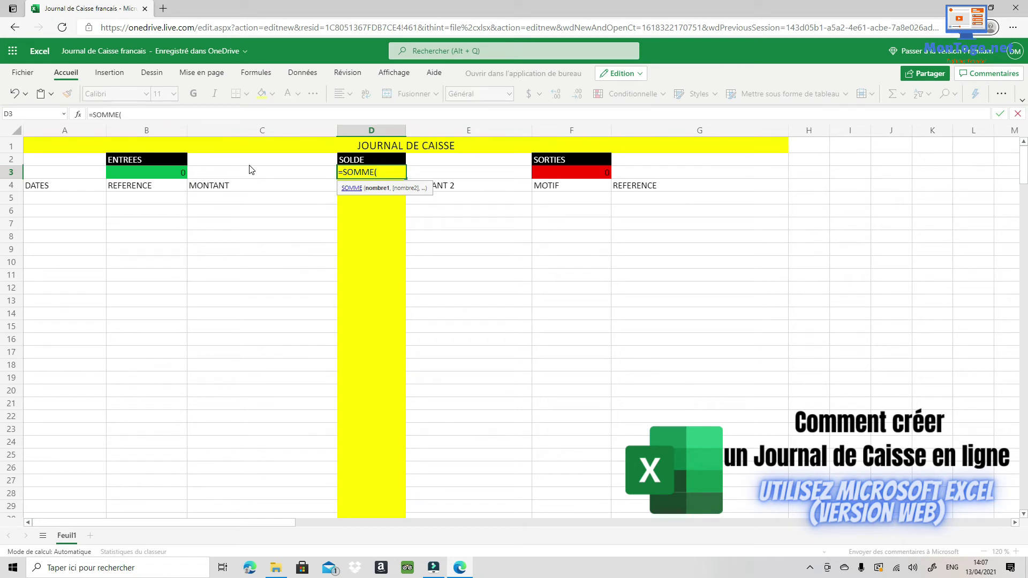
pyautogui.click(157, 177)
pyautogui.write('-')
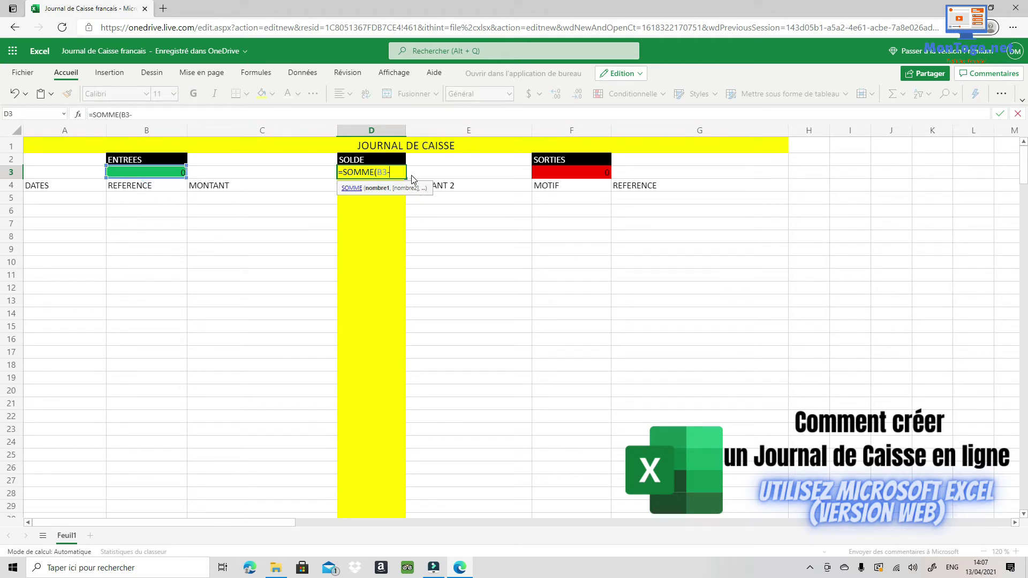
pyautogui.click(557, 174)
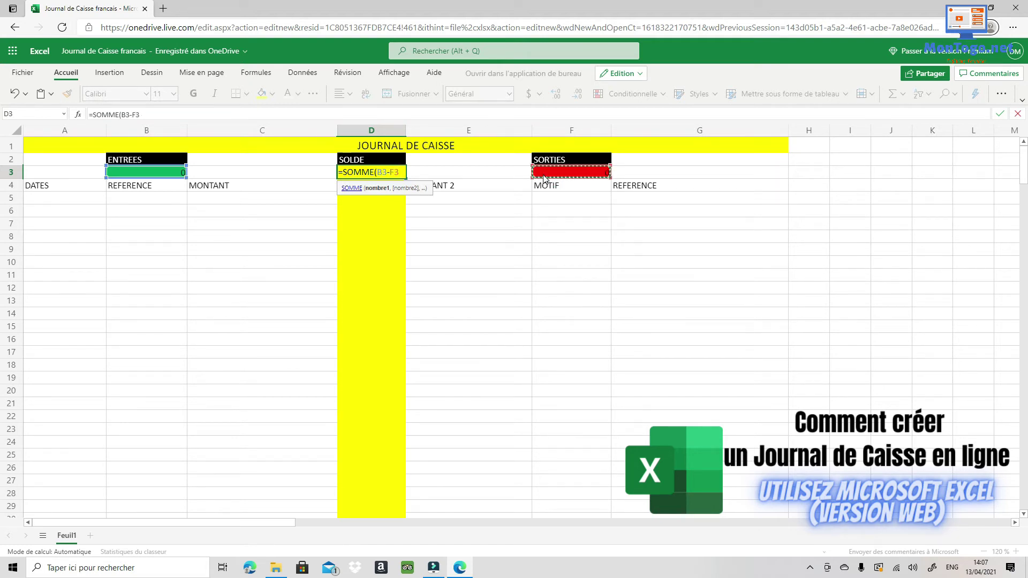
pyautogui.press('Return')
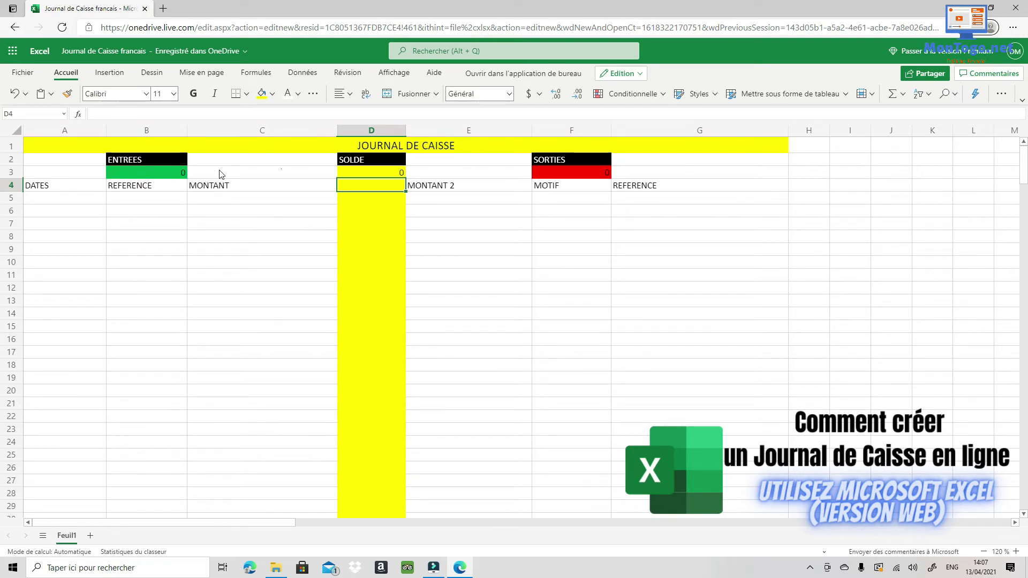
pyautogui.click(584, 177)
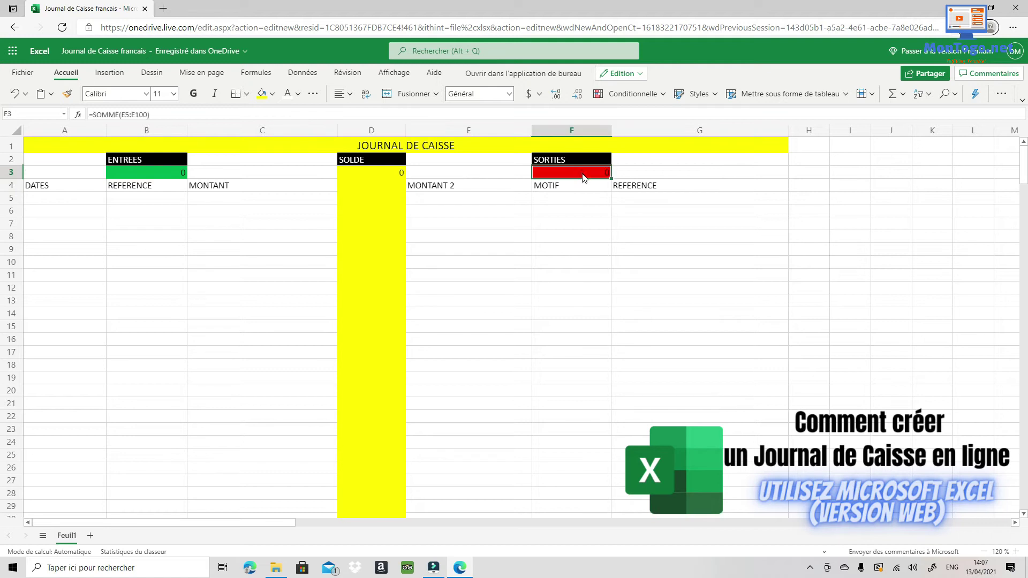
pyautogui.click(357, 178)
pyautogui.click(129, 170)
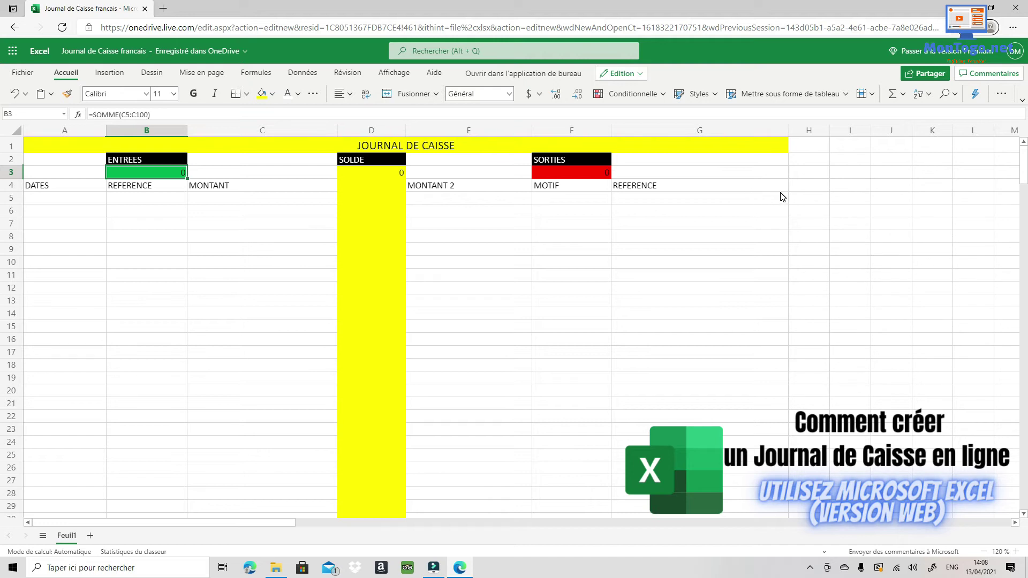
pyautogui.moveTo(782, 198)
pyautogui.mouseDown()
pyautogui.moveTo(615, 142)
pyautogui.moveTo(456, 146)
pyautogui.mouseUp()
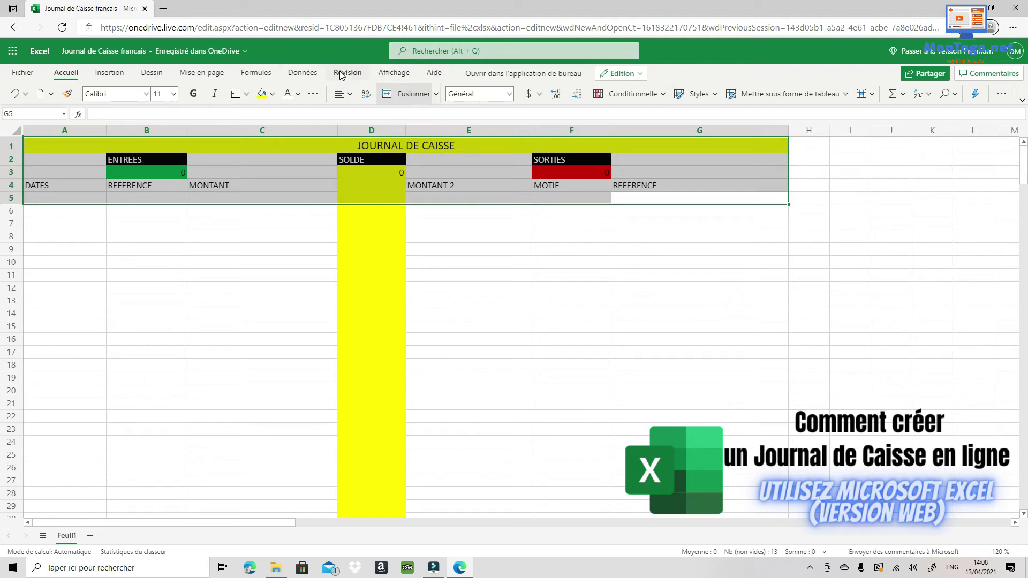
# Freeze panes at G5 with Figer les volets, scroll to test it, then select row 2.
pyautogui.click(390, 73)
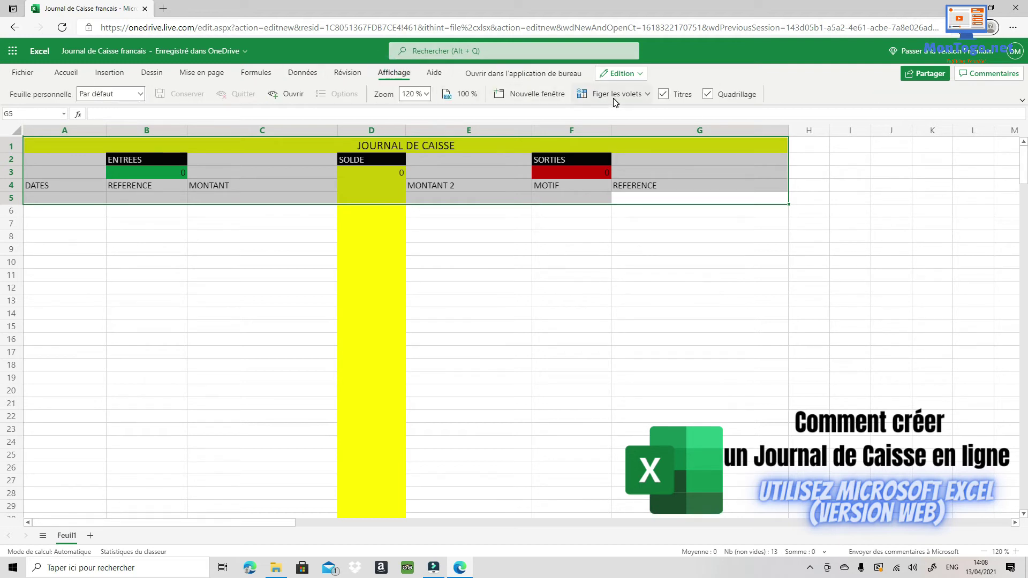
pyautogui.click(633, 100)
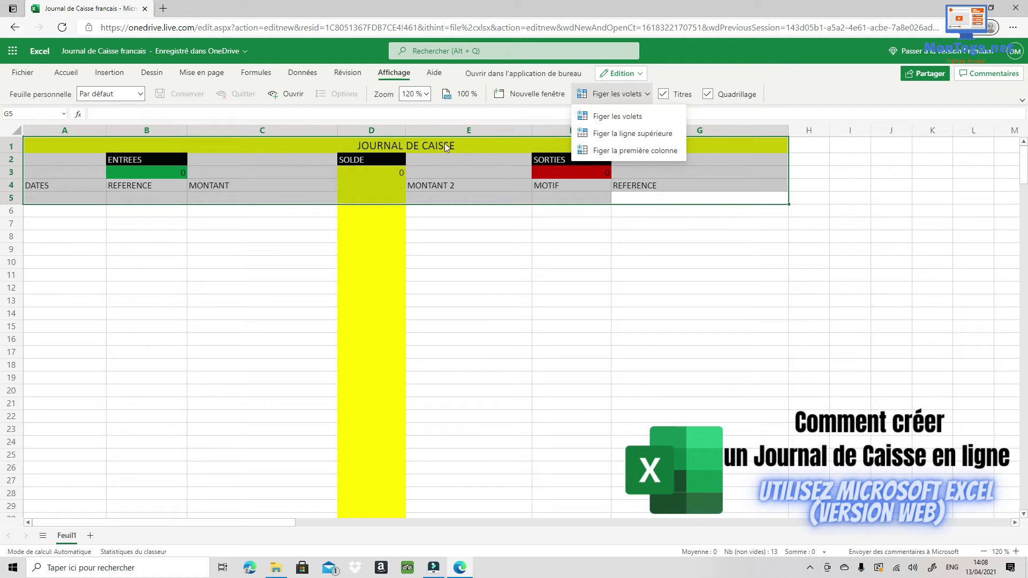
pyautogui.click(617, 119)
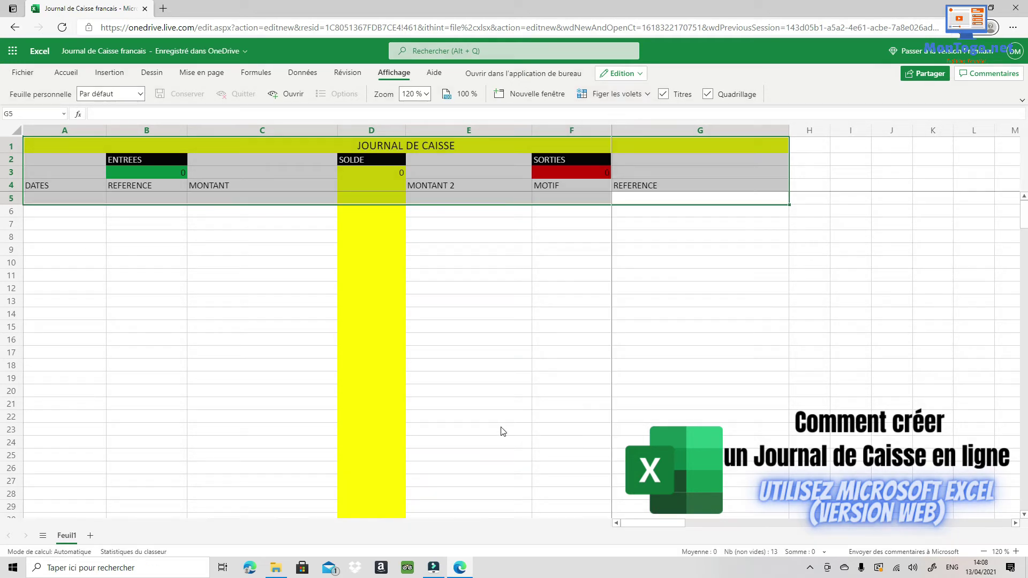
pyautogui.scroll(-6, 457, 275)
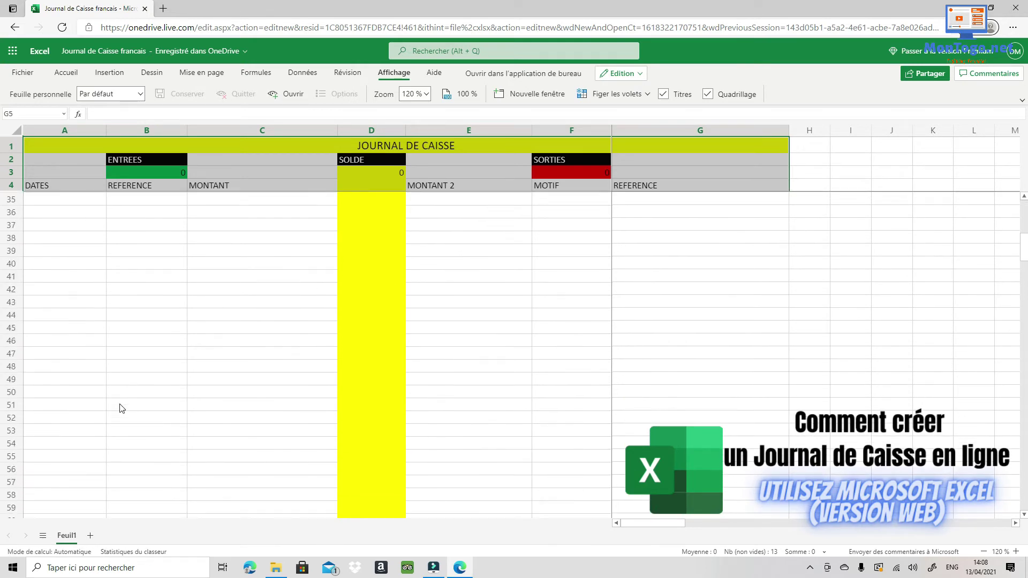
pyautogui.scroll(-10, 122, 408)
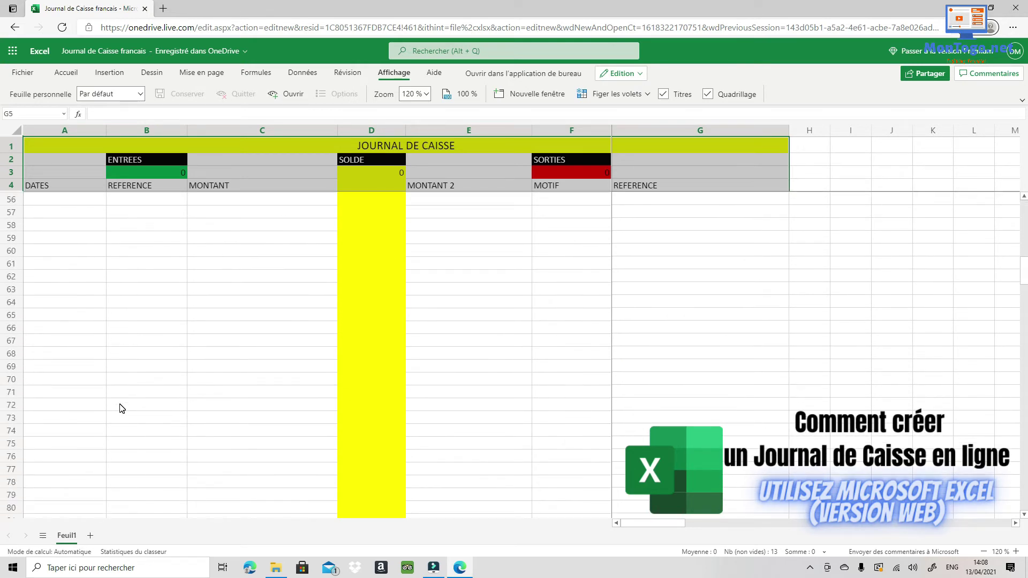
pyautogui.scroll(-4, 125, 316)
pyautogui.scroll(-6, 214, 217)
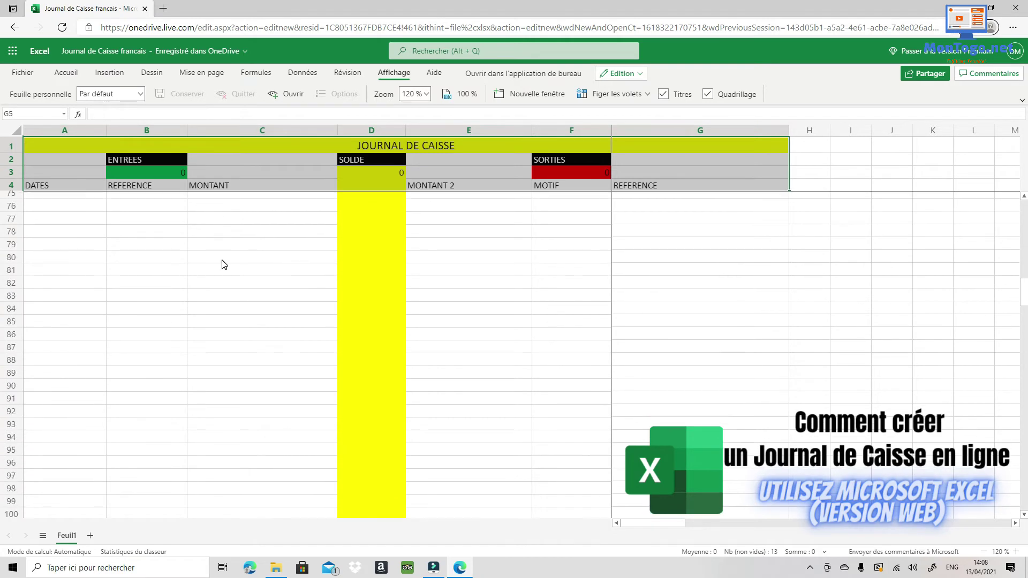
pyautogui.click(216, 272)
pyautogui.scroll(4, 219, 257)
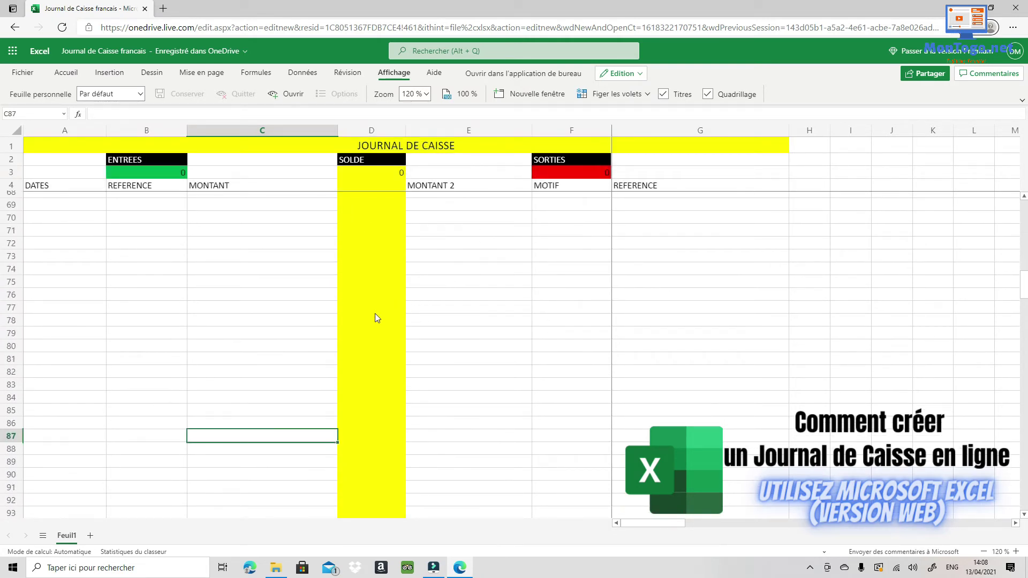
pyautogui.scroll(1, 343, 311)
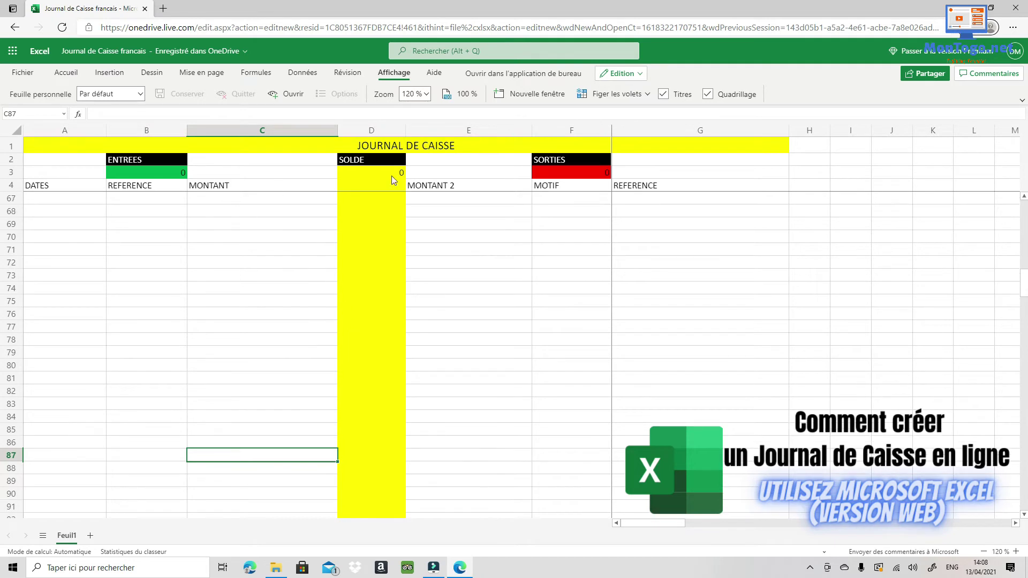
pyautogui.click(10, 159)
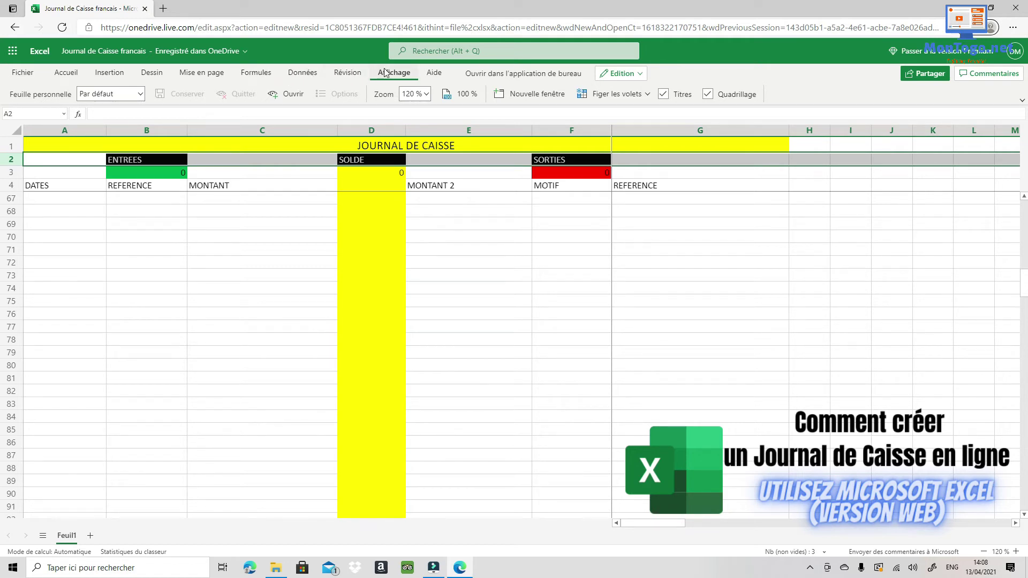
# Format the row 2 ENTREES, SOLDE, SORTIES headers: wrapped, centred, size 14 and bold.
pyautogui.click(66, 73)
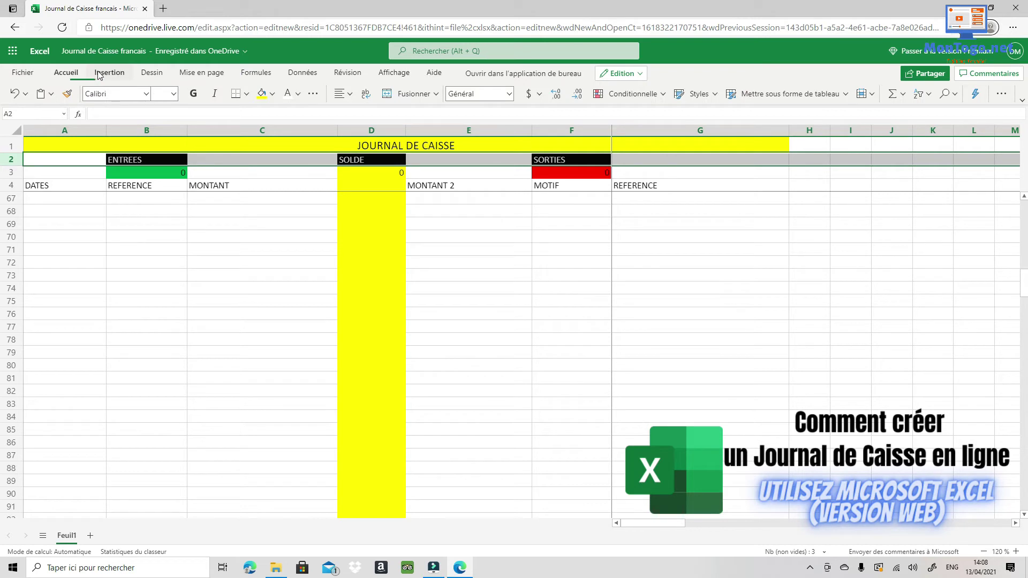
pyautogui.click(365, 94)
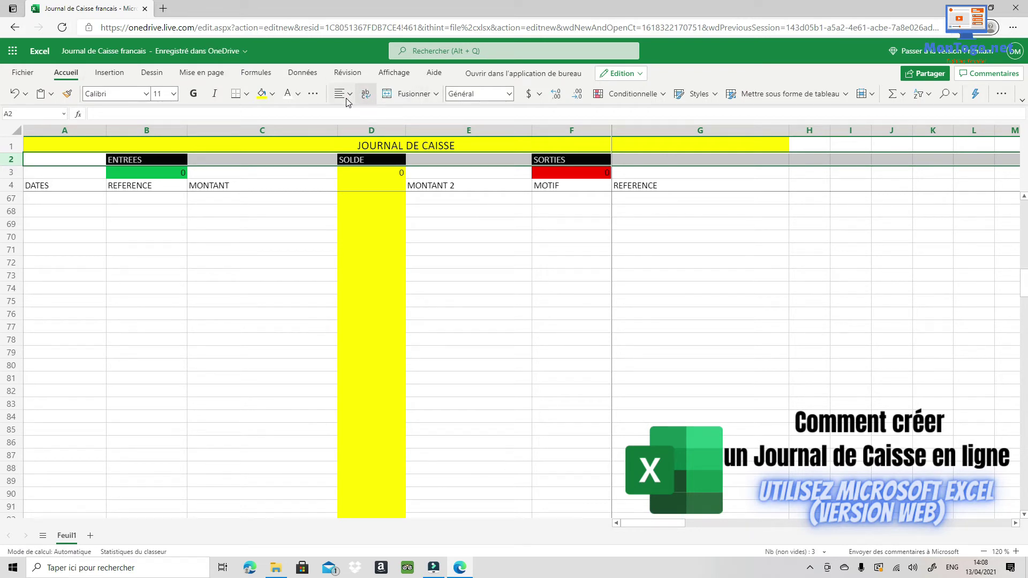
pyautogui.click(351, 95)
pyautogui.click(365, 143)
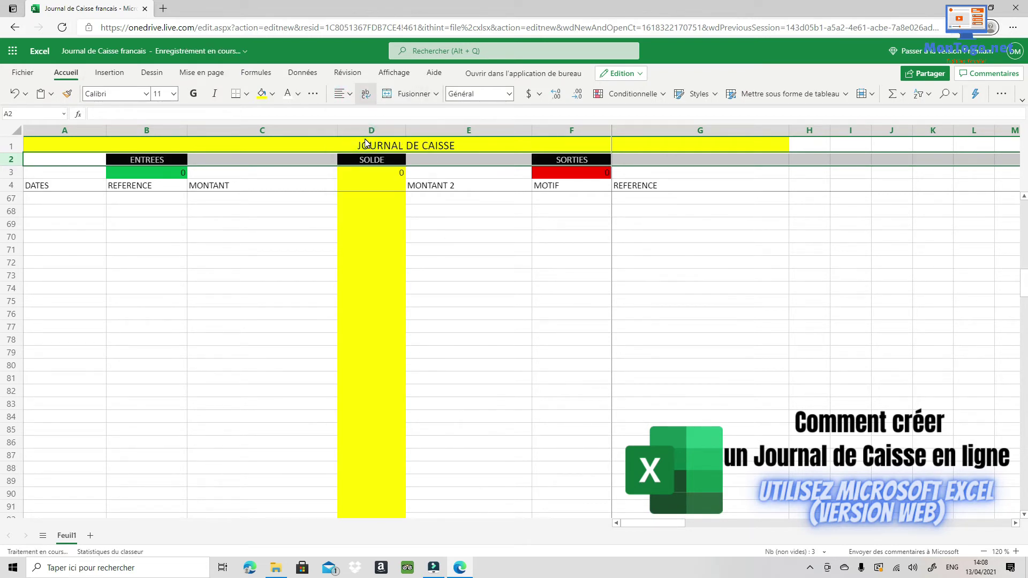
pyautogui.click(173, 94)
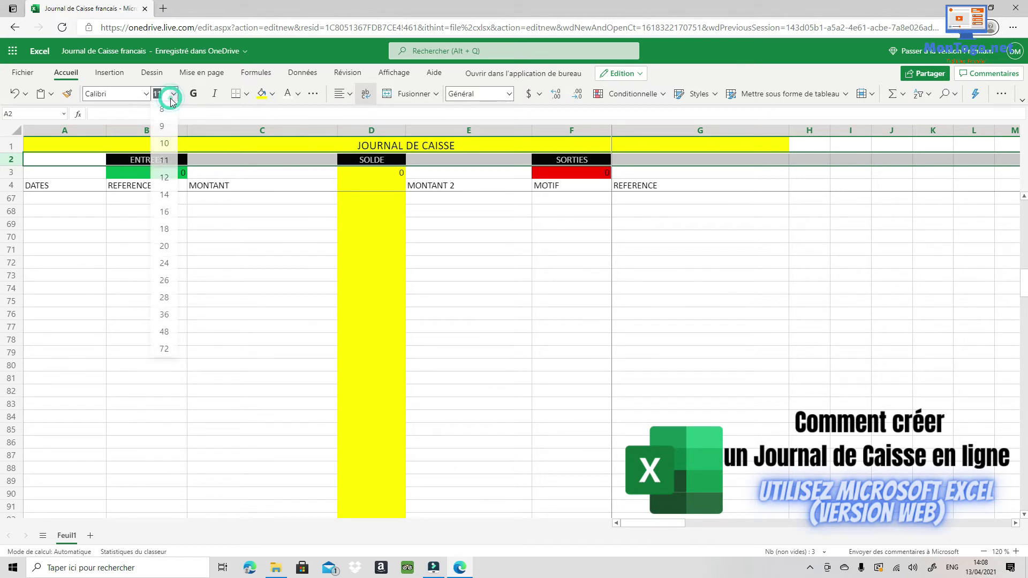
pyautogui.click(167, 199)
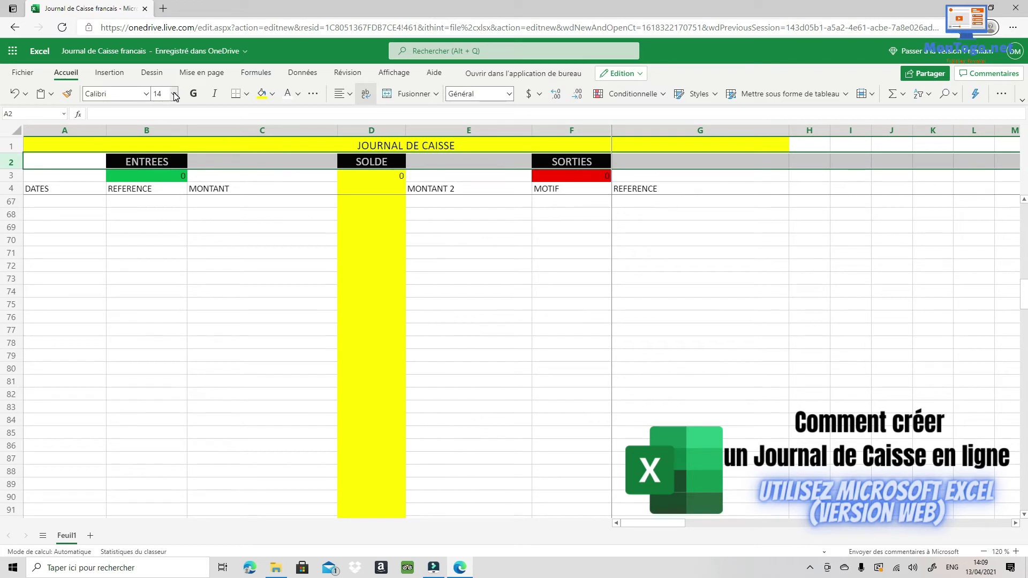
pyautogui.click(196, 98)
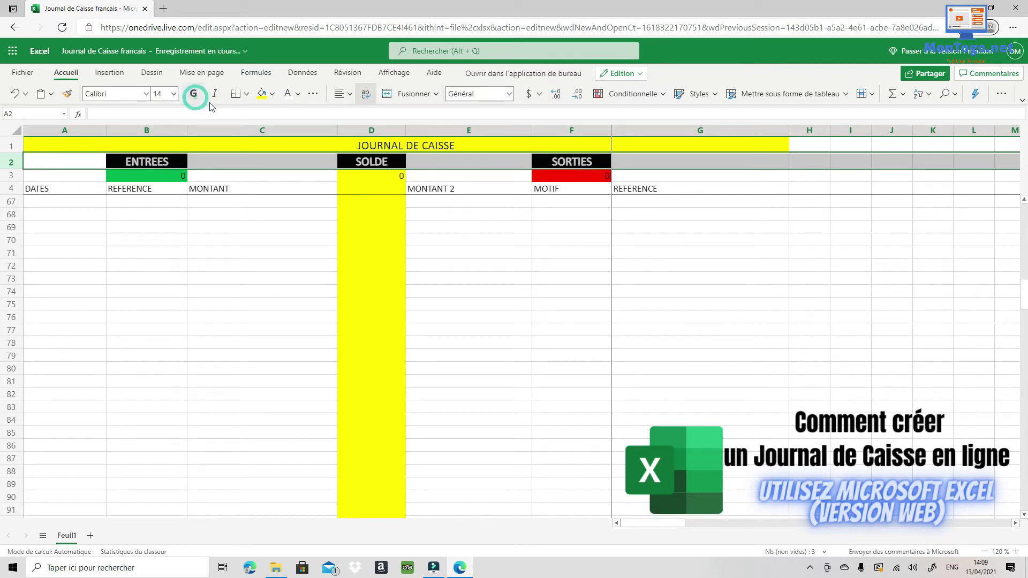
# Left-align the JOURNAL DE CAISSE title and centre it vertically in row 1.
pyautogui.click(373, 146)
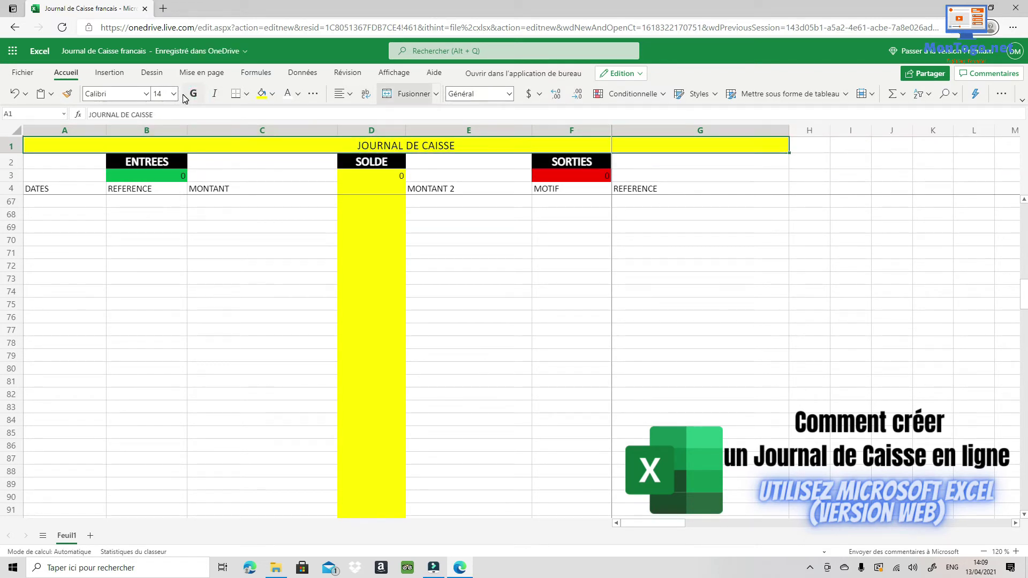
pyautogui.click(345, 94)
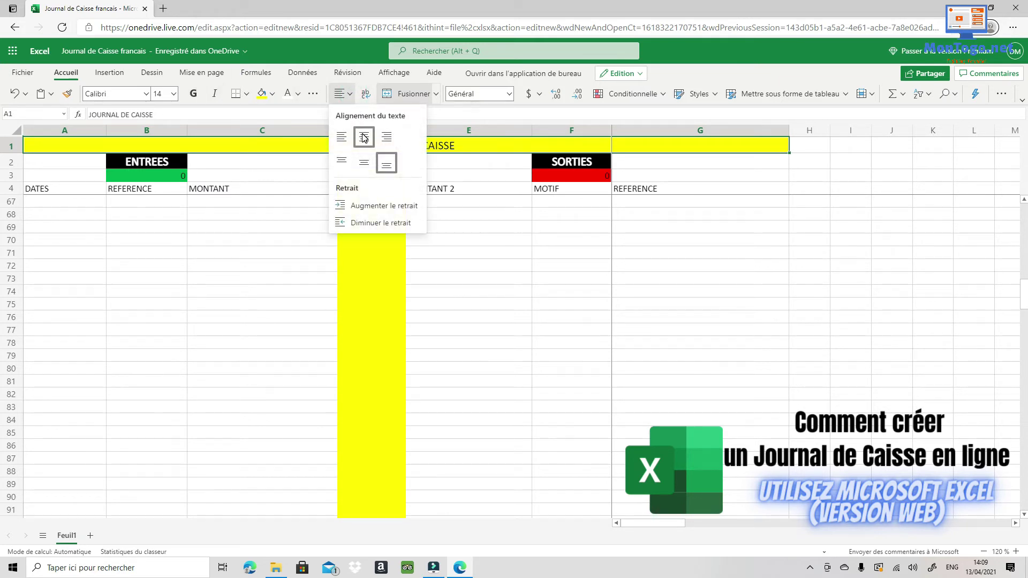
pyautogui.click(363, 137)
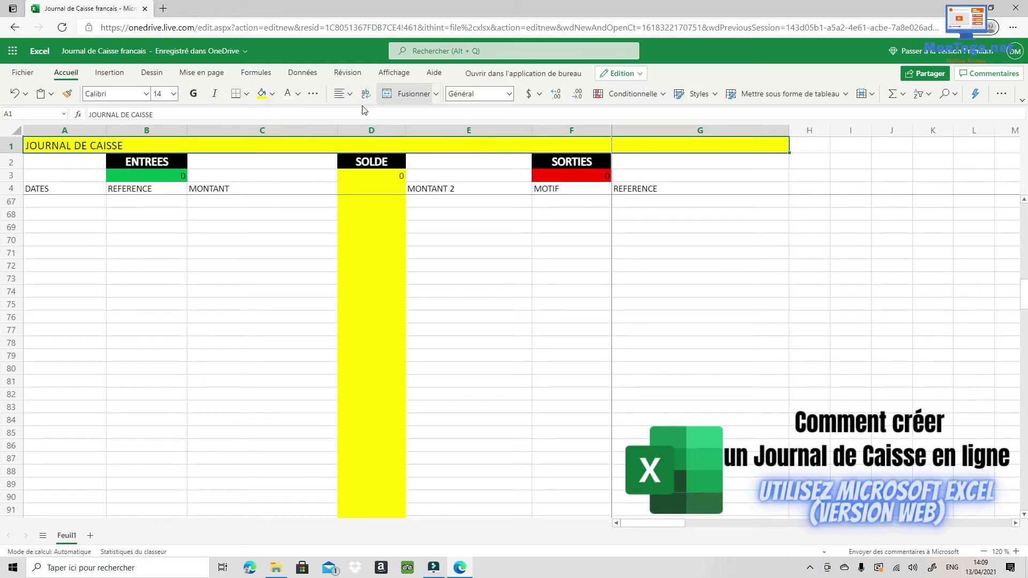
pyautogui.click(346, 94)
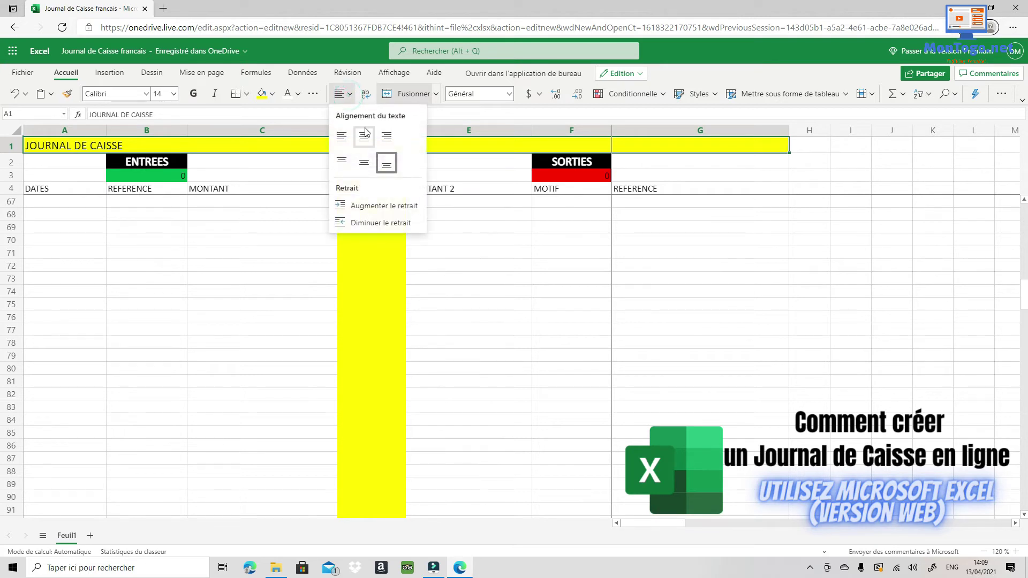
pyautogui.click(364, 163)
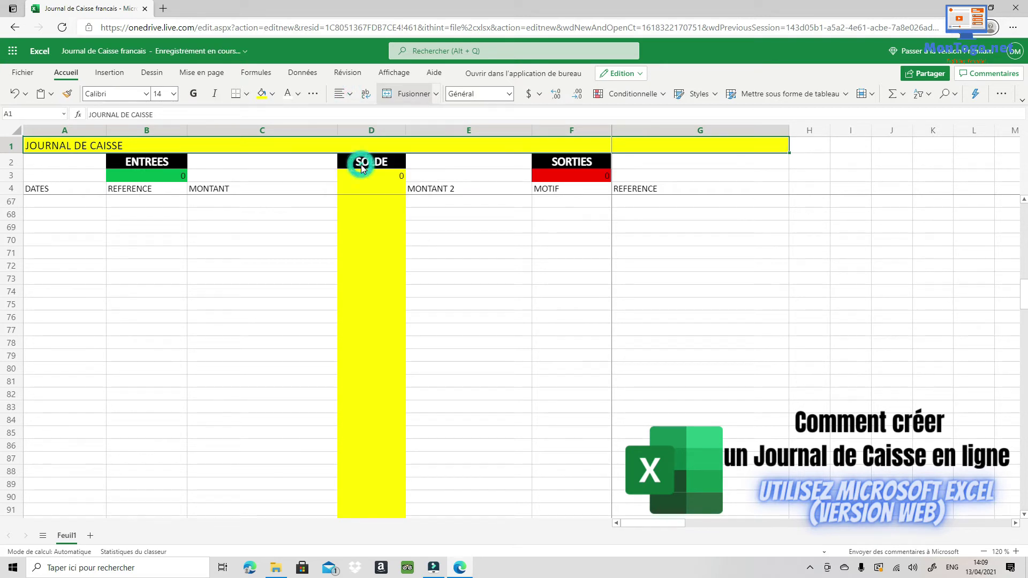
# Centre the JOURNAL DE CAISSE title, make row 1 taller, and set the title to size 36.
pyautogui.click(347, 95)
pyautogui.click(366, 134)
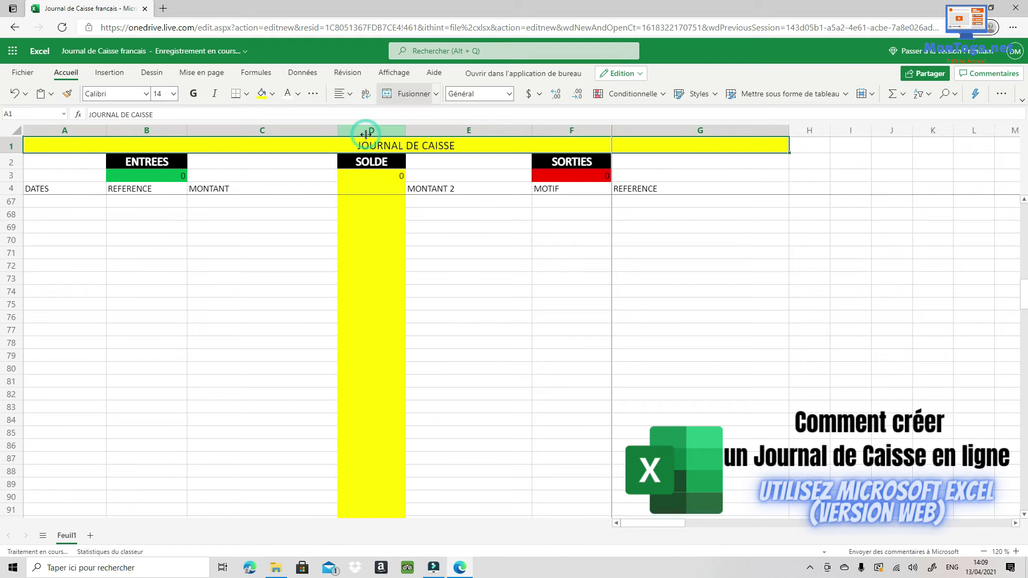
pyautogui.click(174, 94)
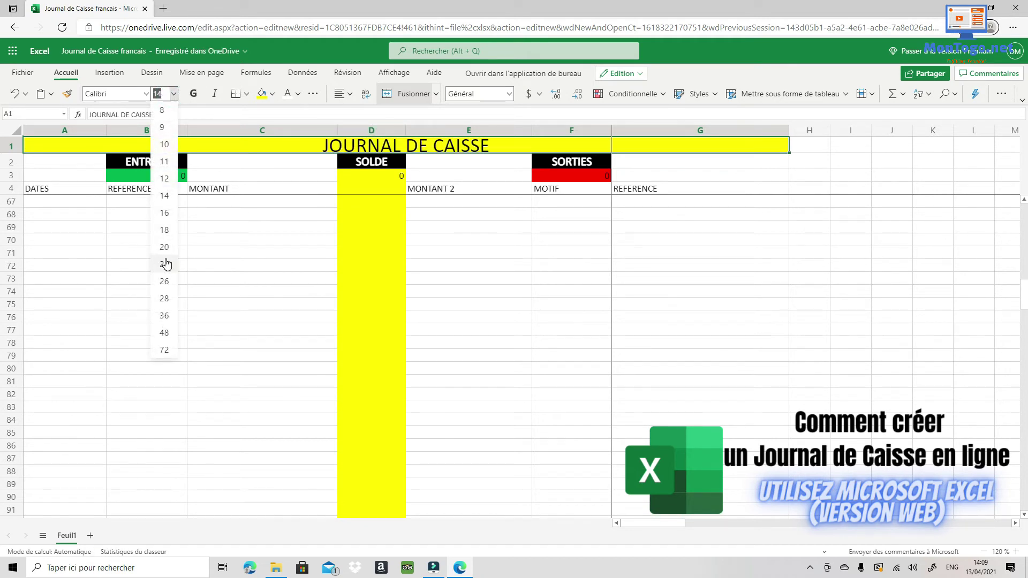
pyautogui.click(168, 315)
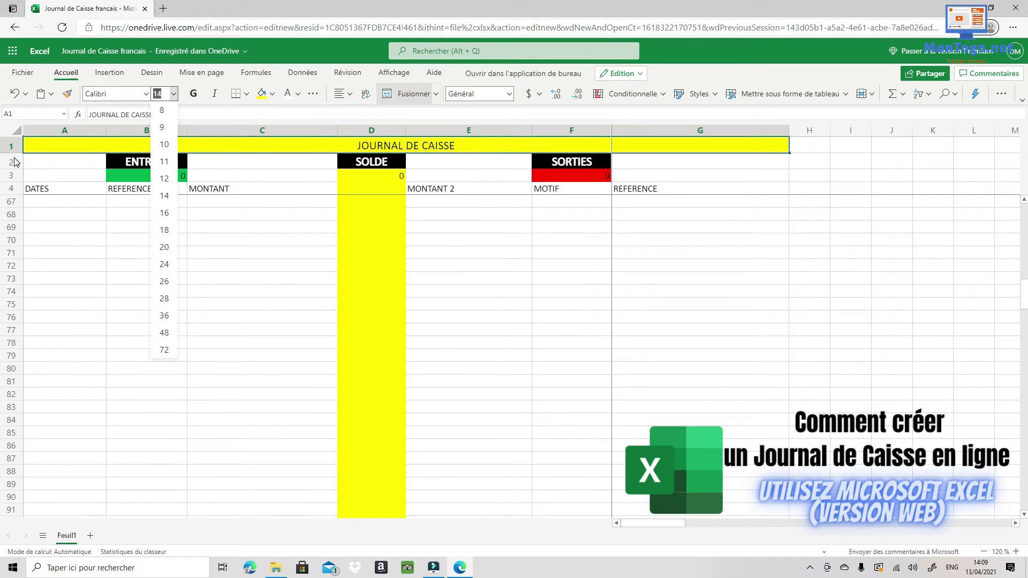
pyautogui.press('Escape')
pyautogui.moveTo(12, 153); pyautogui.dragTo(12, 164)
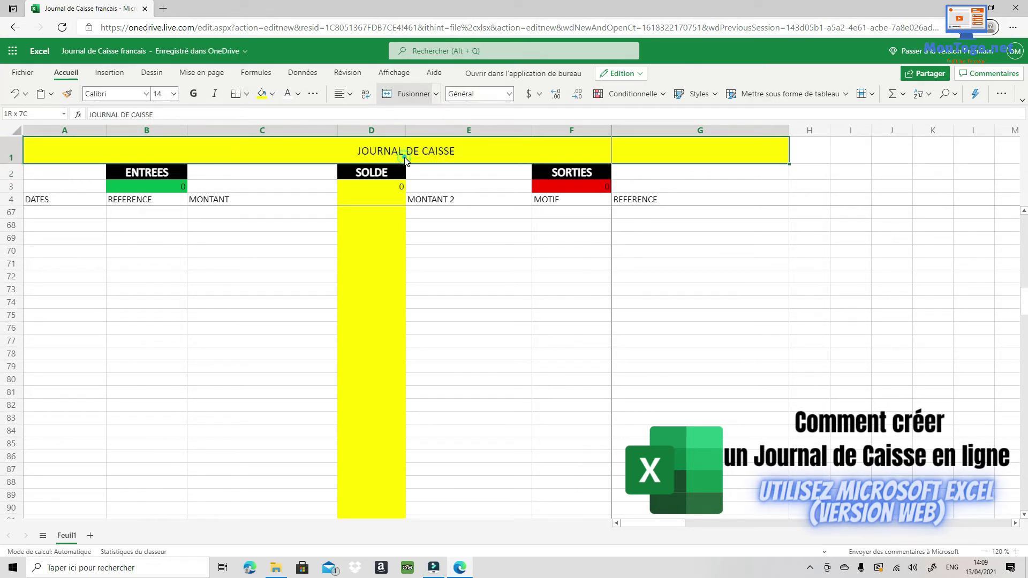
pyautogui.click(174, 95)
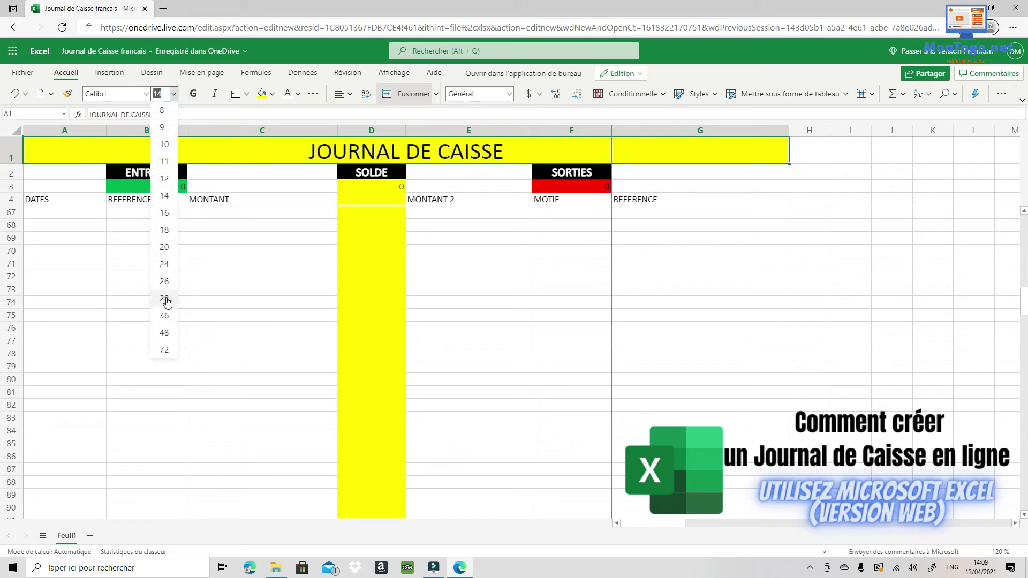
pyautogui.click(165, 317)
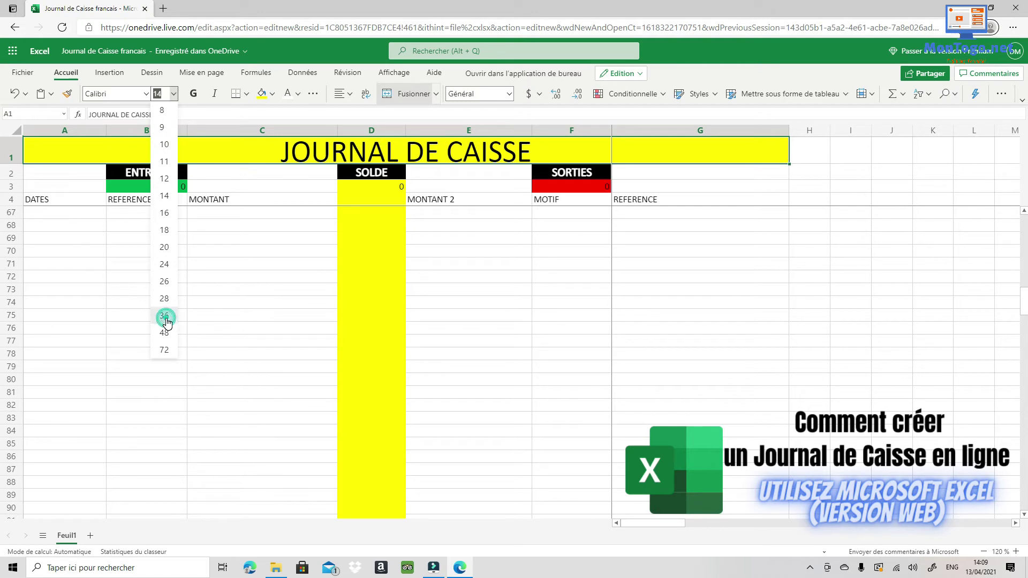
pyautogui.click(662, 317)
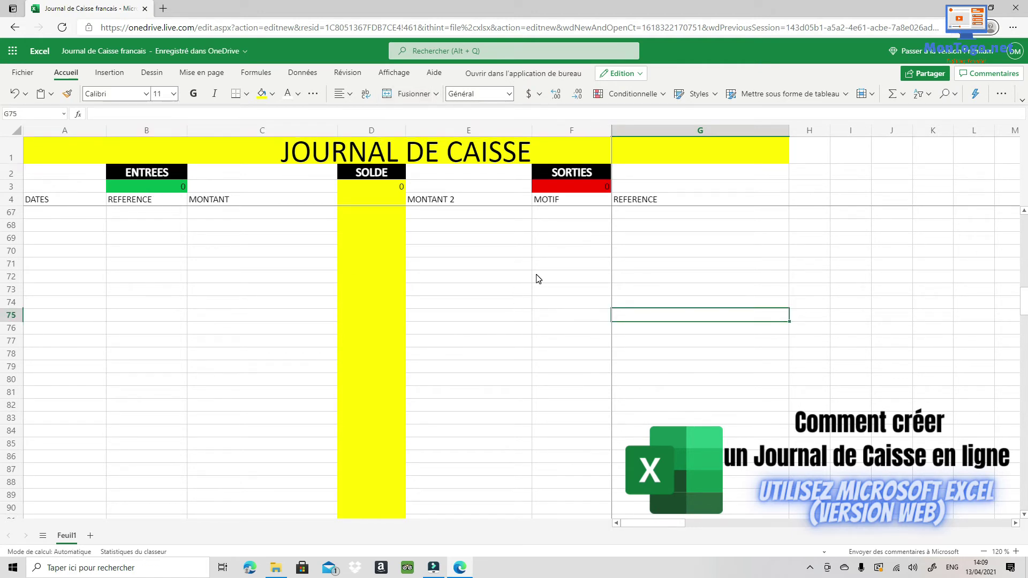
pyautogui.scroll(7, 536, 279)
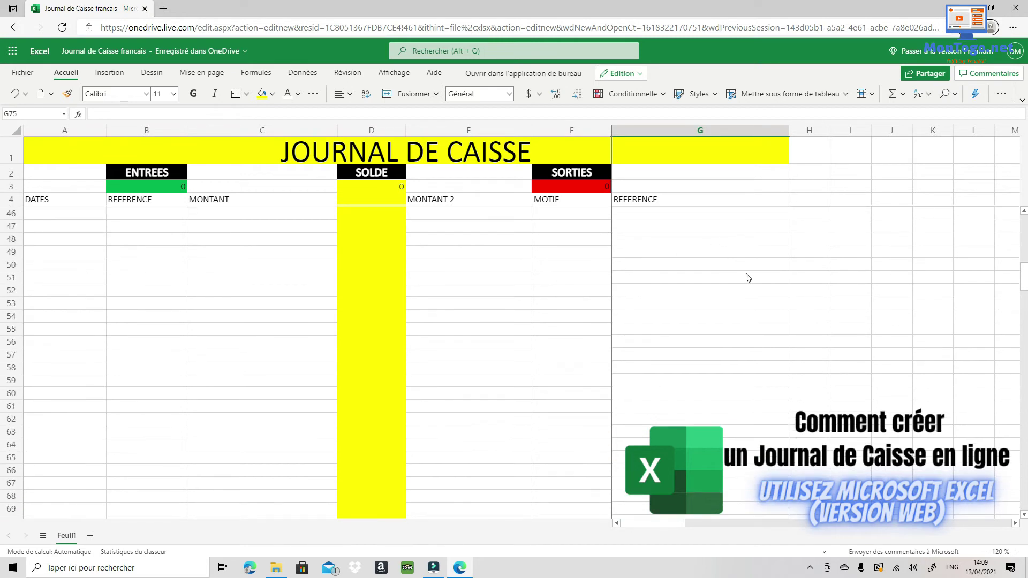
pyautogui.scroll(14, 748, 278)
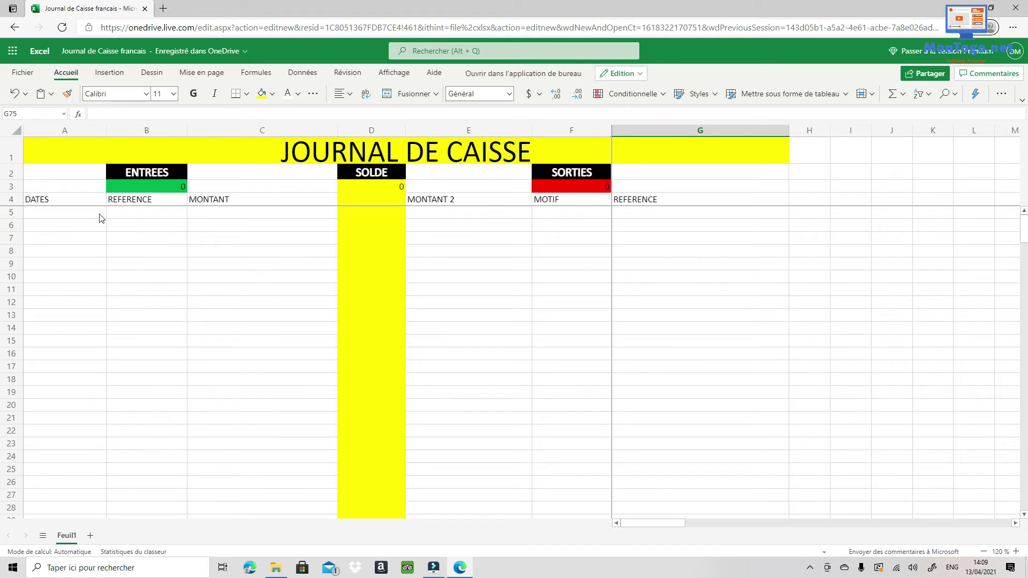
# Apply All Borders to the entry range A5:G100.
pyautogui.click(27, 215)
pyautogui.moveTo(27, 215); pyautogui.dragTo(761, 405)
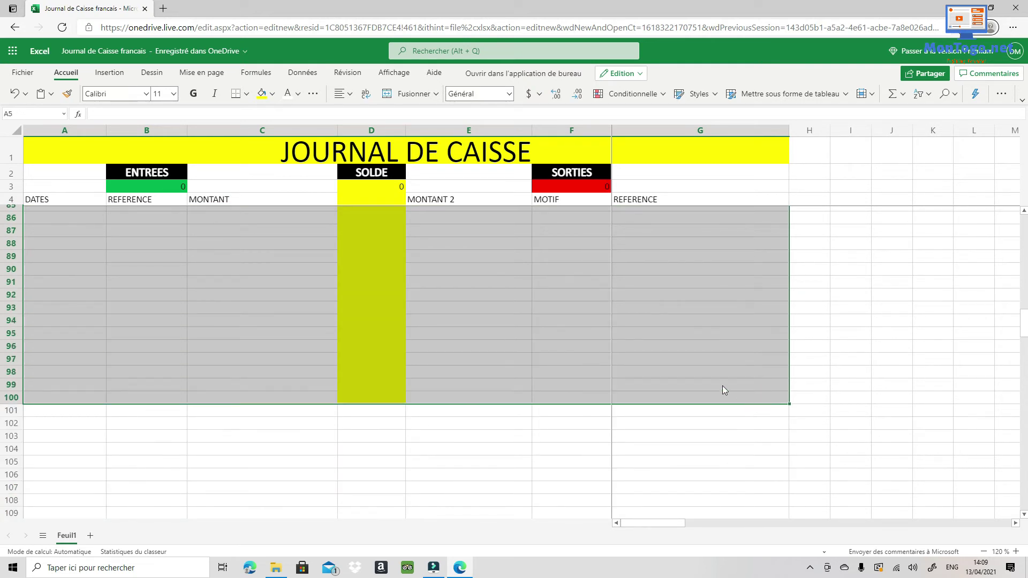
pyautogui.click(247, 96)
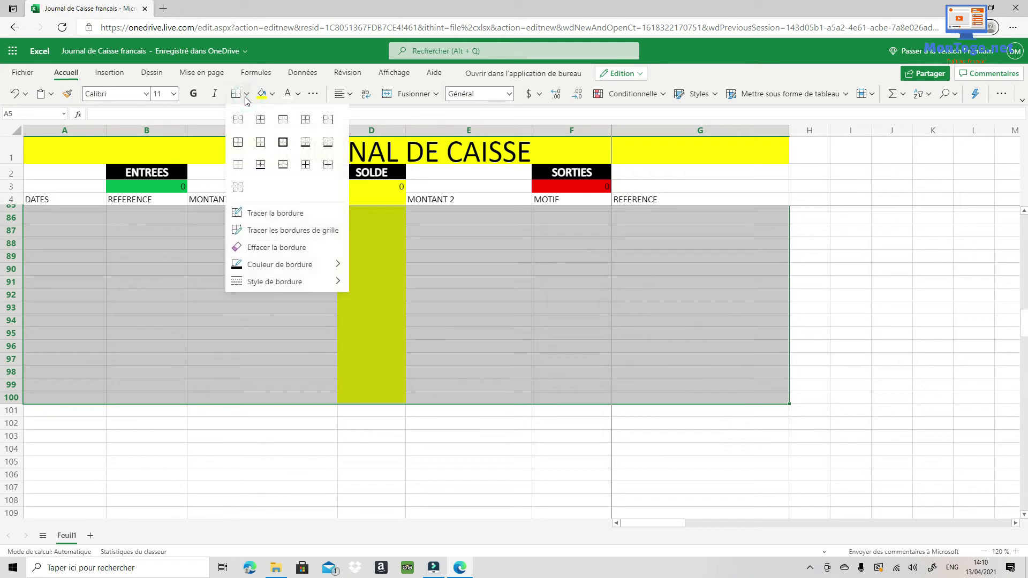
pyautogui.click(237, 142)
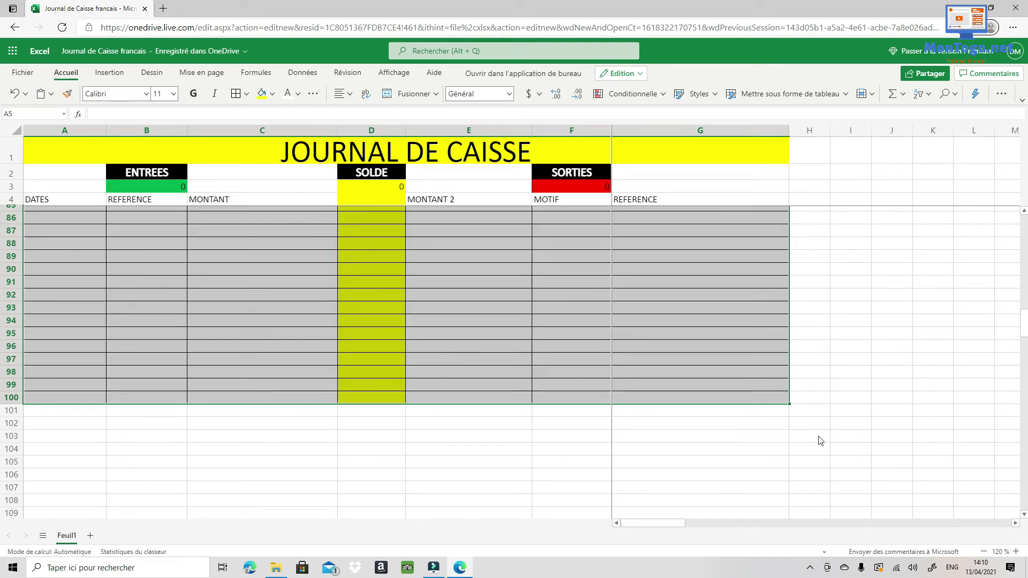
pyautogui.click(841, 350)
pyautogui.scroll(20, 626, 363)
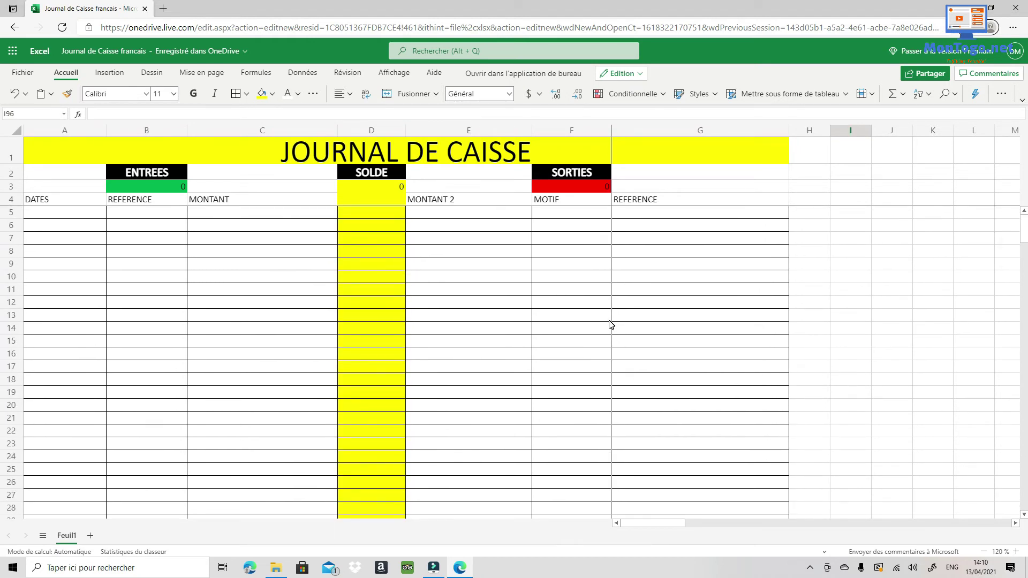
# Centre the row 4 headings vertically and horizontally and make them bold.
pyautogui.click(16, 201)
pyautogui.click(351, 95)
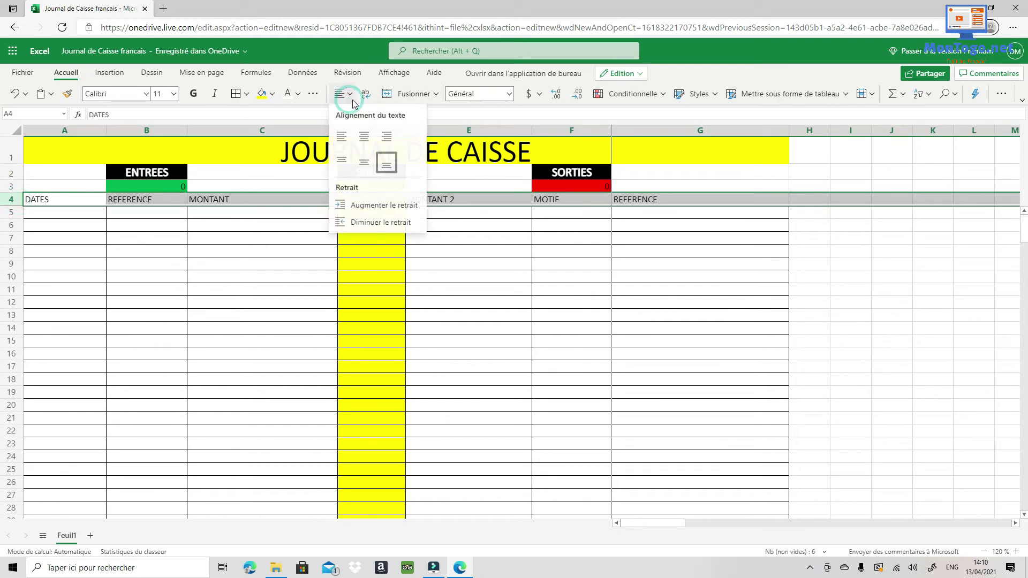
pyautogui.click(363, 163)
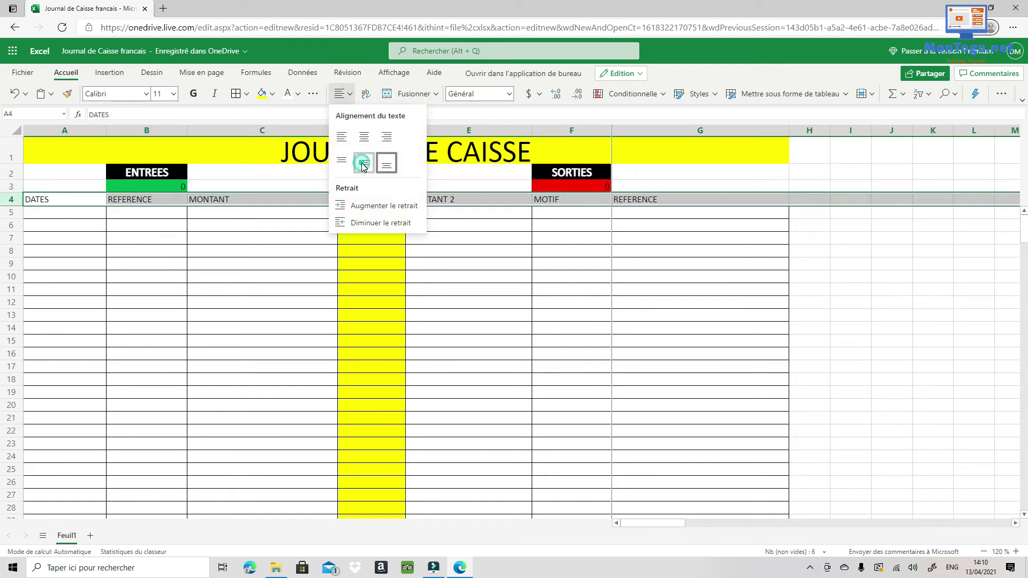
pyautogui.click(345, 94)
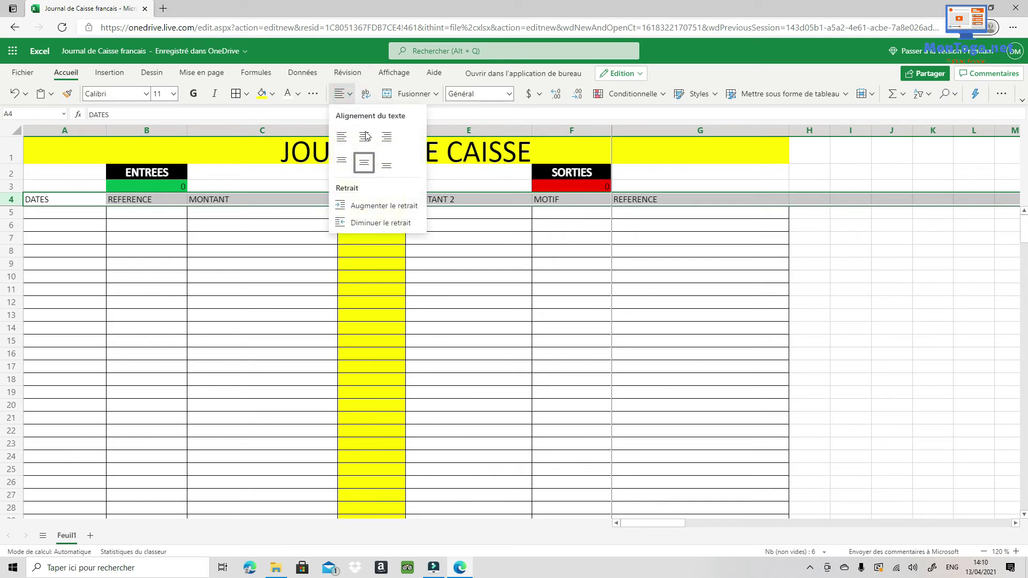
pyautogui.click(365, 137)
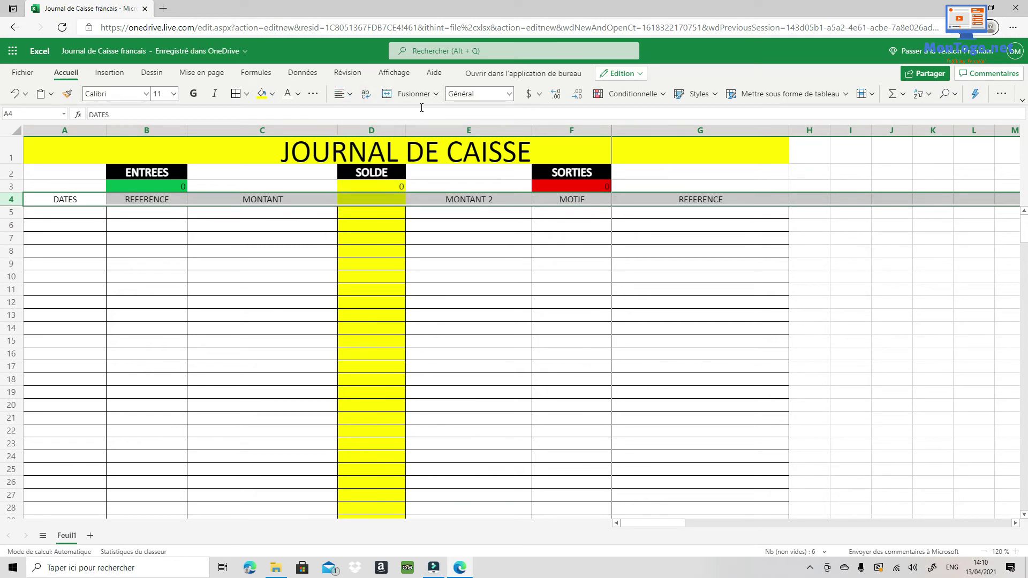
pyautogui.click(931, 319)
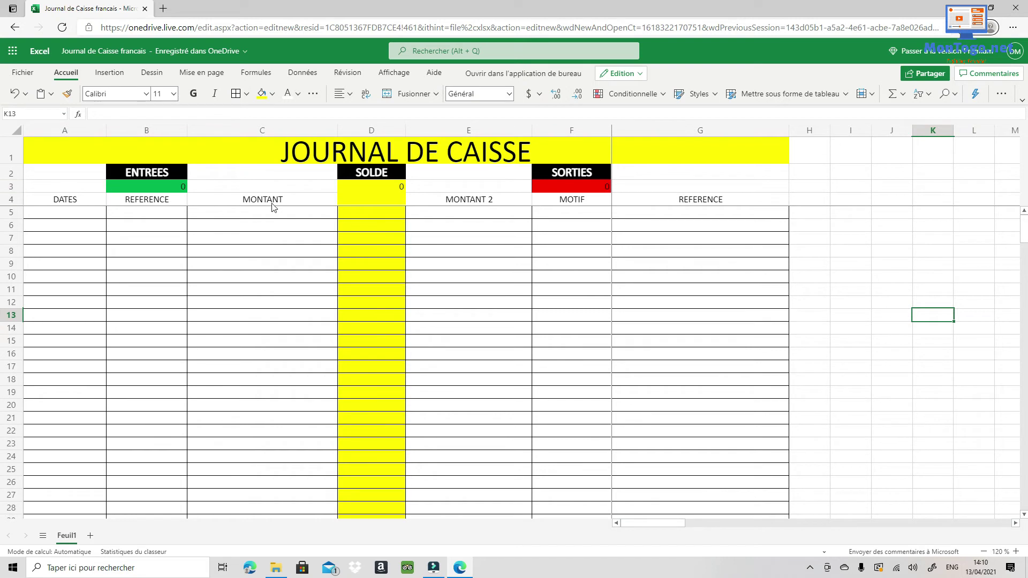
pyautogui.click(10, 199)
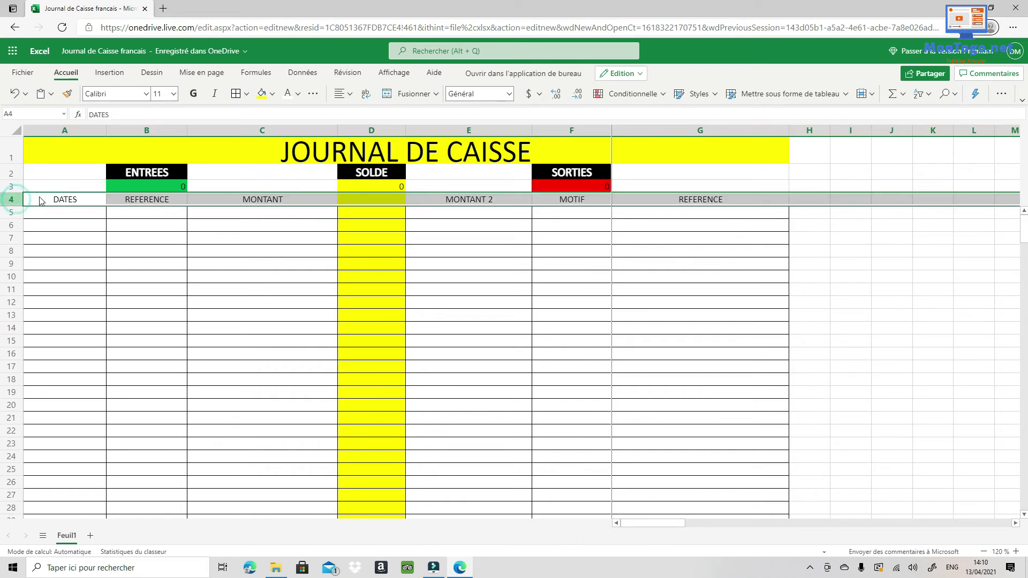
pyautogui.click(193, 93)
pyautogui.click(257, 323)
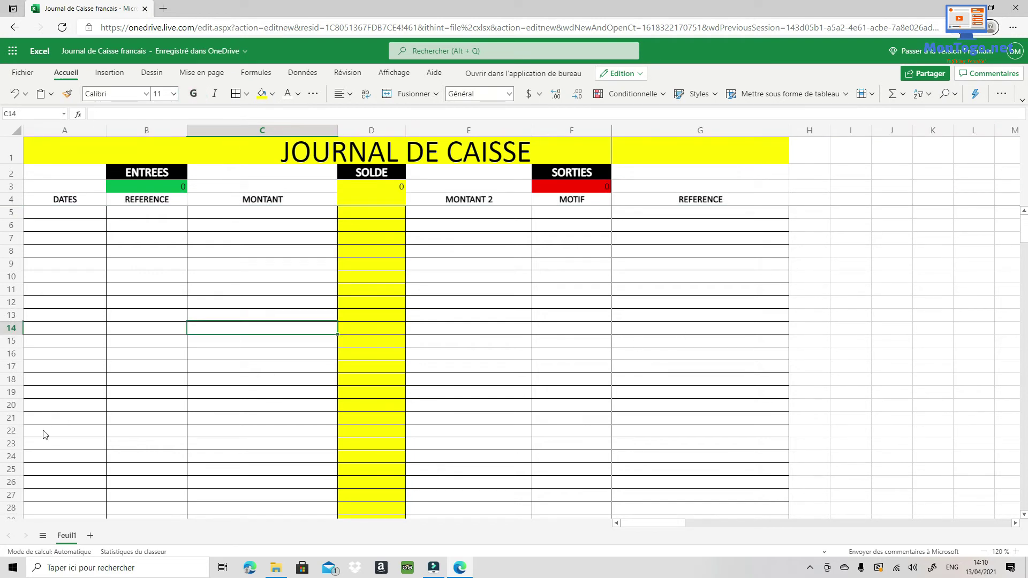
# Enter row 5 as a 12/4/2021 'Retrait BTCI' entry with incoming amount 300000.
pyautogui.click(84, 213)
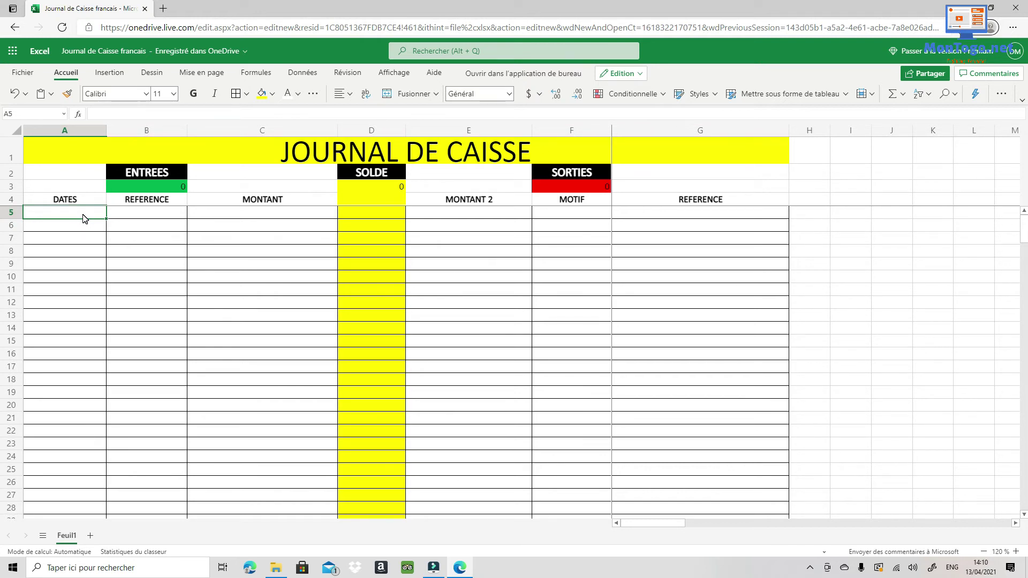
pyautogui.write('12/04/2021')
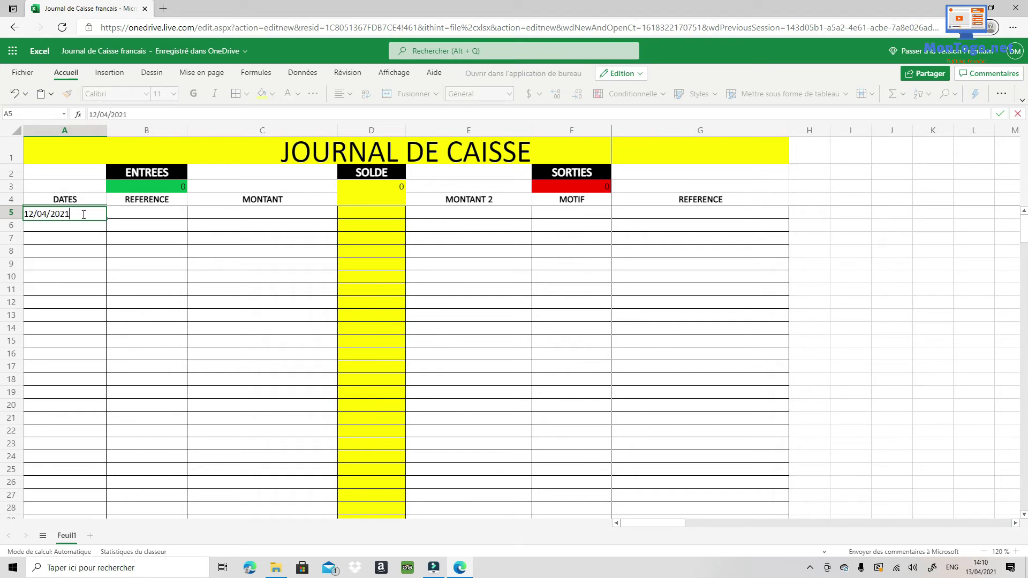
pyautogui.press('Tab')
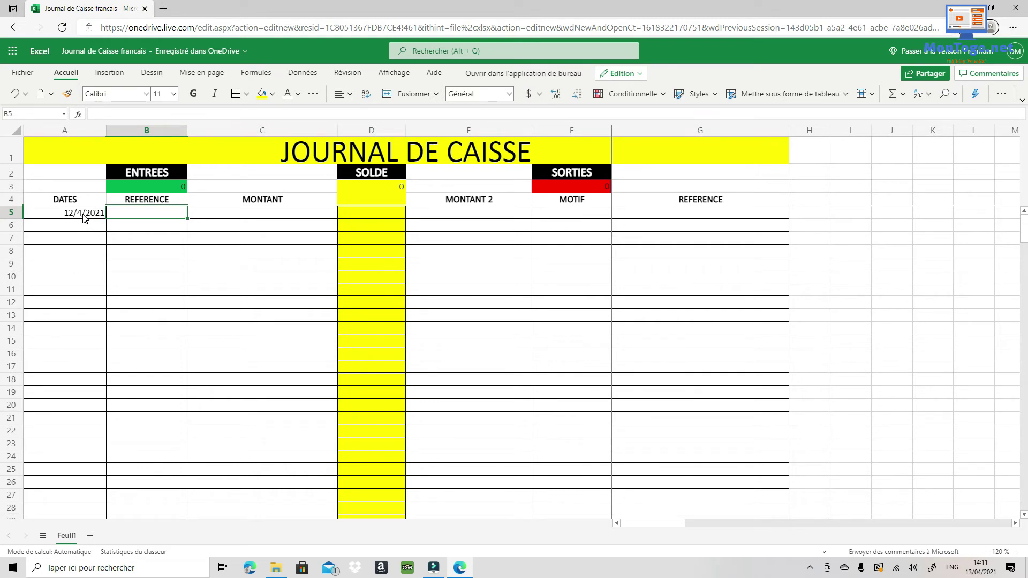
pyautogui.write('btc')
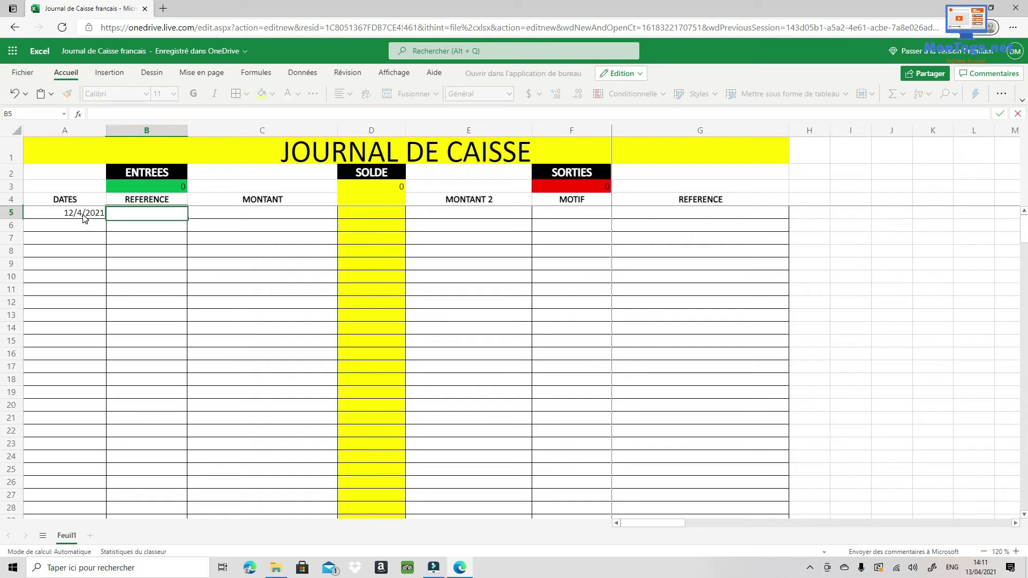
pyautogui.write('Retrait B')
pyautogui.write('TCI')
pyautogui.click(268, 214)
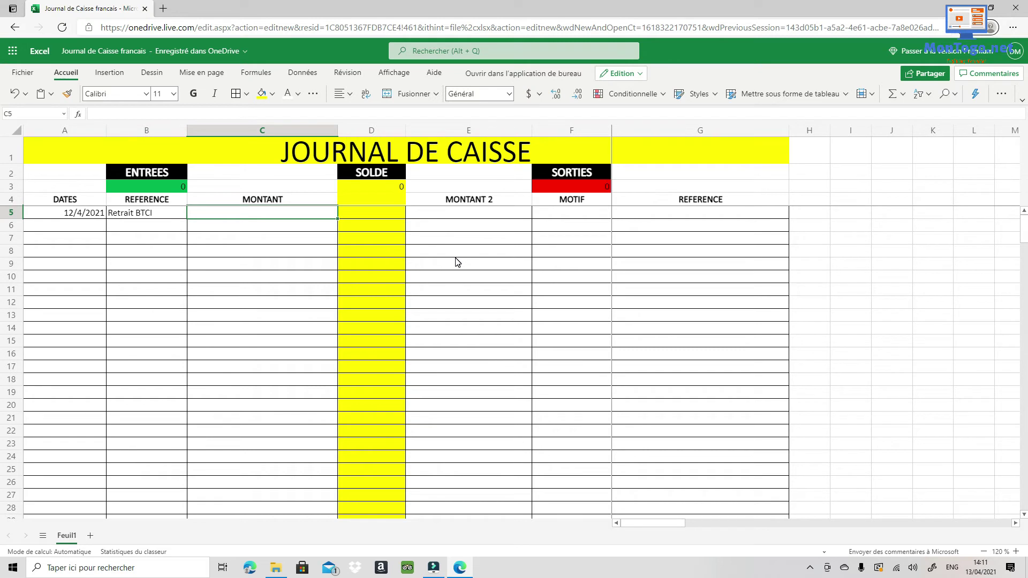
pyautogui.write('300')
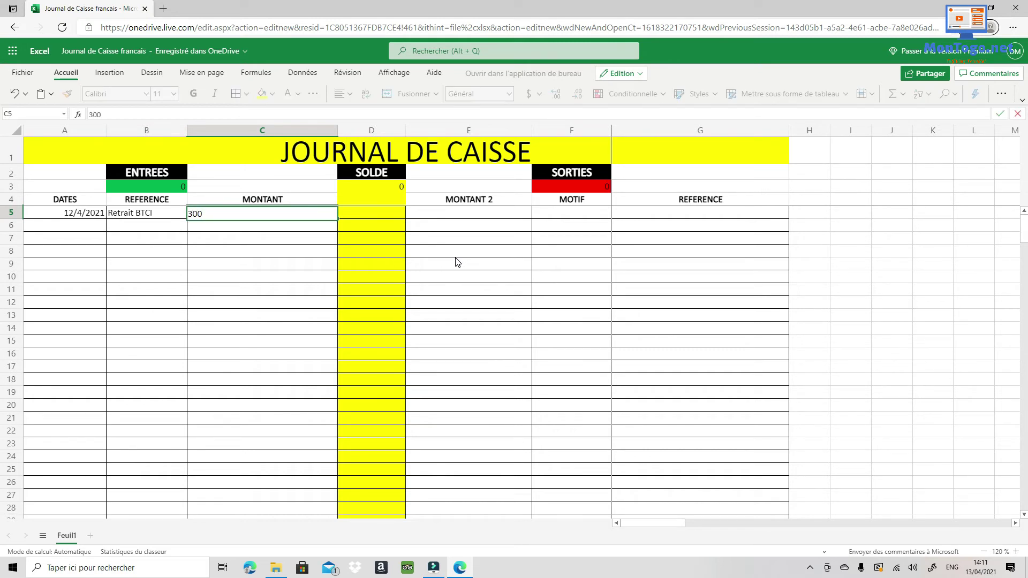
pyautogui.write('000')
pyautogui.press('Return')
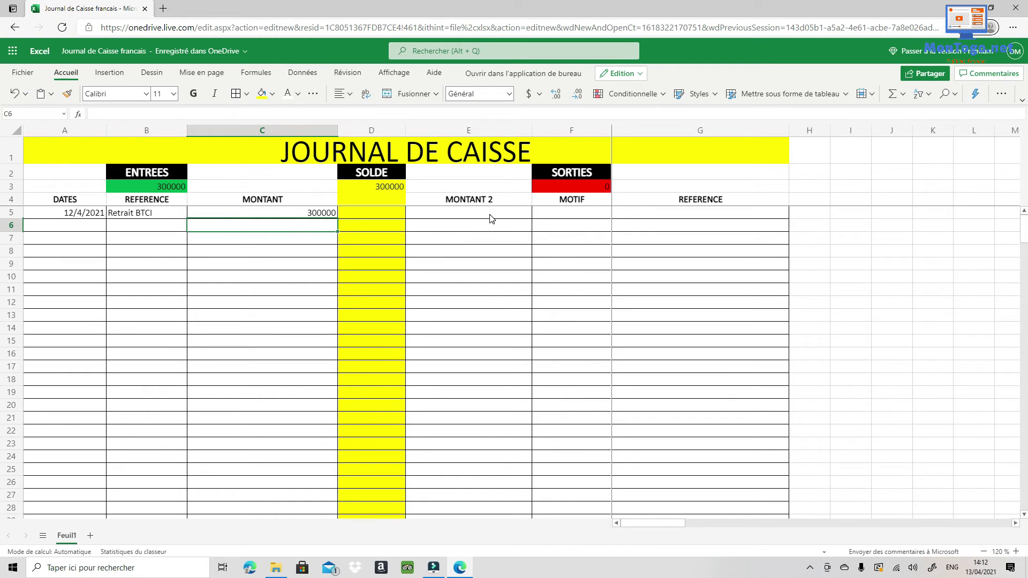
# Record row 6 as a 12/04/2021 outgoing 10000 with motif 'Facture CEET'.
pyautogui.click(76, 230)
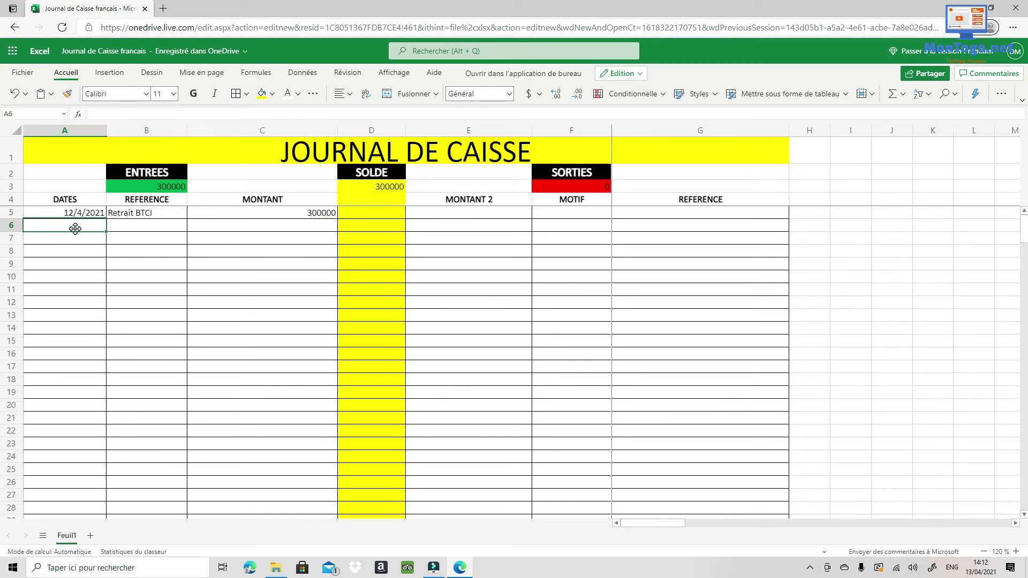
pyautogui.write('12')
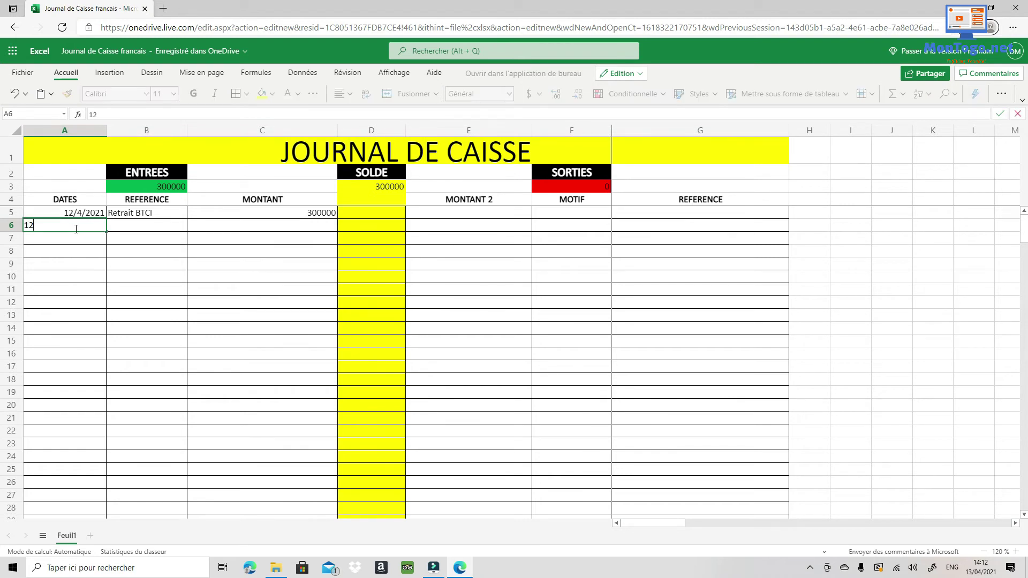
pyautogui.write('/04/2021')
pyautogui.press('Tab')
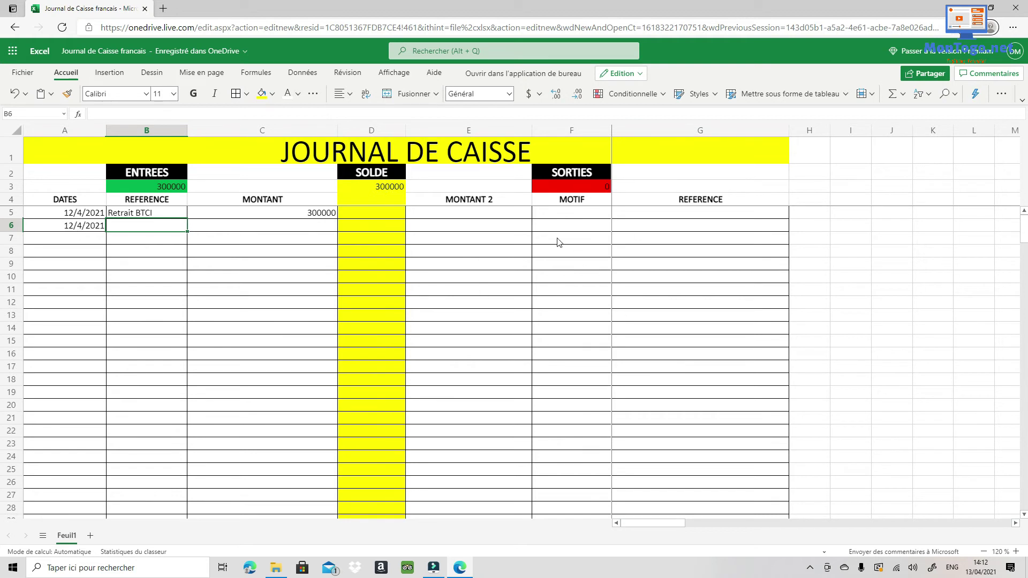
pyautogui.click(442, 225)
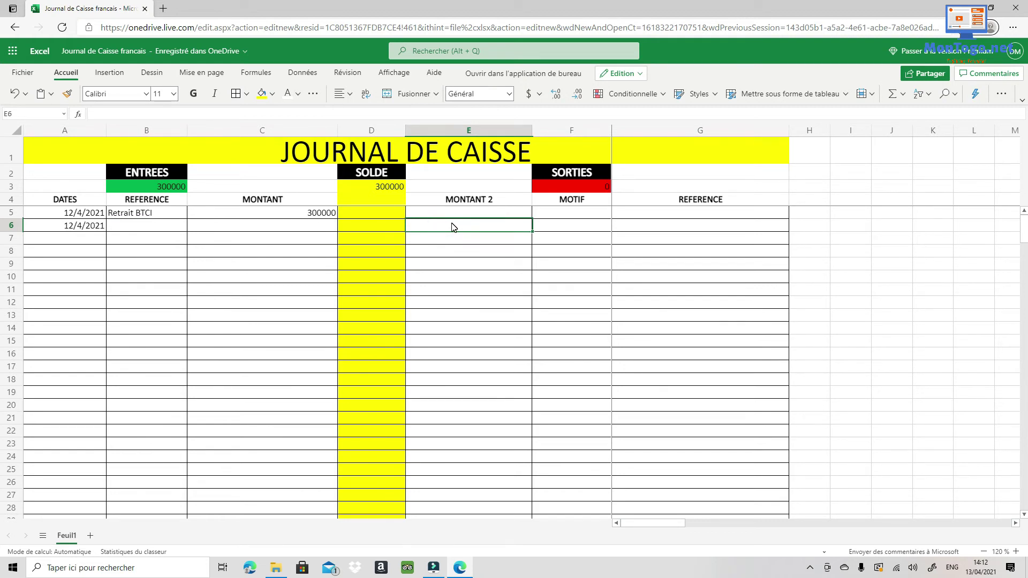
pyautogui.write('1')
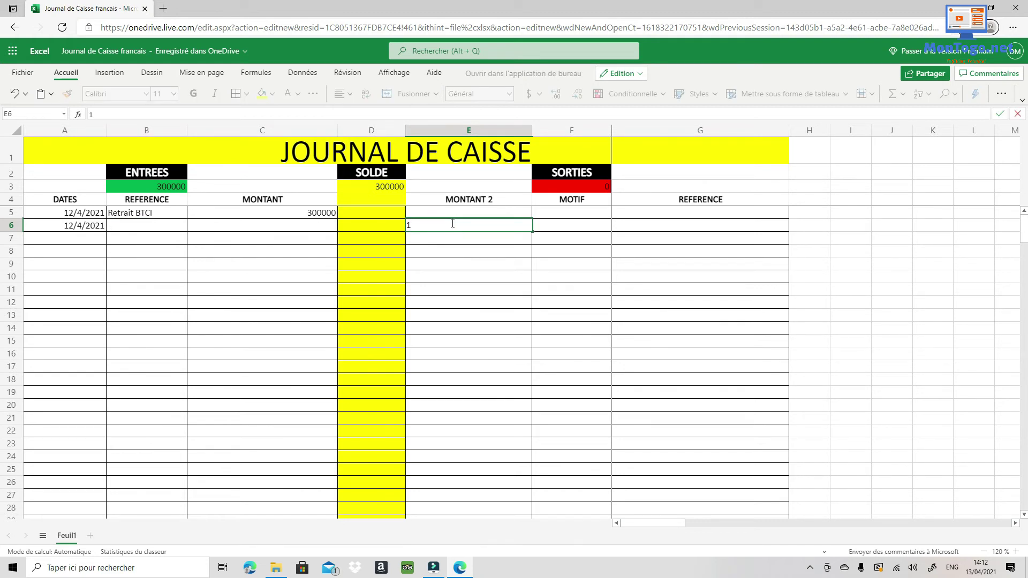
pyautogui.write('0000')
pyautogui.press('Tab')
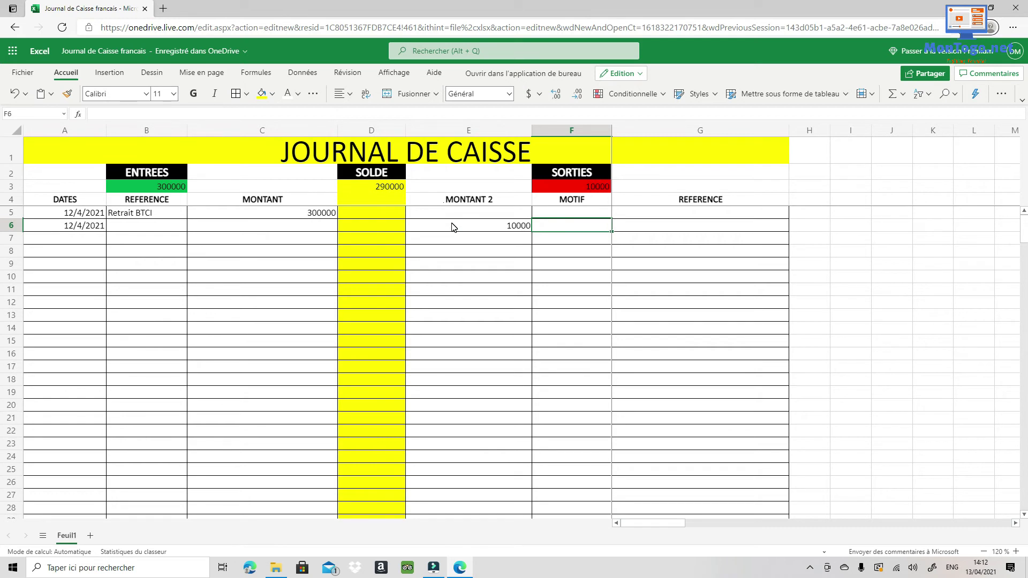
pyautogui.write('fACTU')
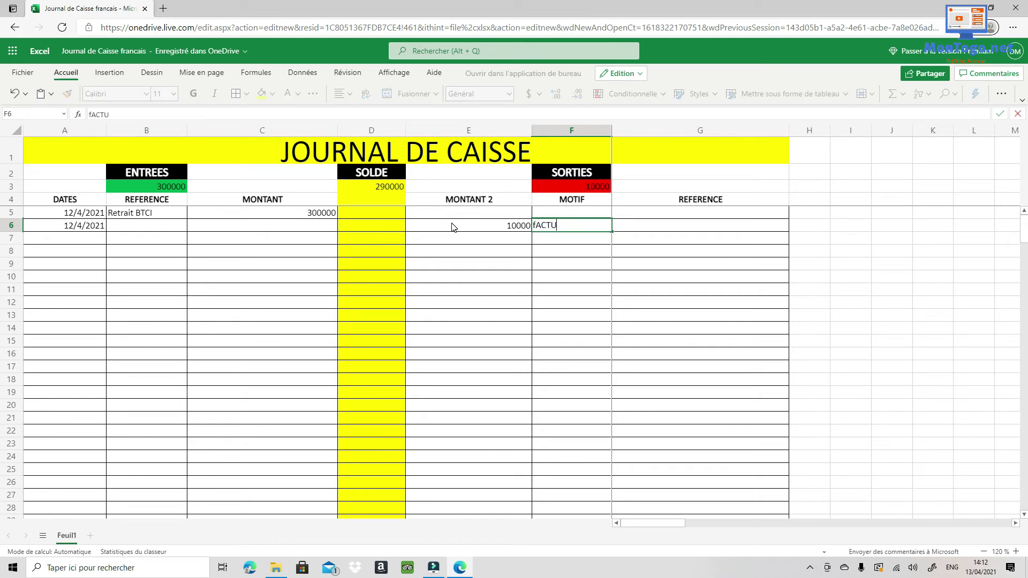
pyautogui.write('RE')
pyautogui.press('BackSpace')
pyautogui.press('BackSpace')
pyautogui.press('BackSpace')
pyautogui.press('BackSpace')
pyautogui.press('BackSpace')
pyautogui.press('BackSpace')
pyautogui.press('BackSpace')
pyautogui.press('BackSpace')
pyautogui.write('Facture CEET')
# Set row 6's reference in G6 to 'Mois de Janvier'.
pyautogui.click(679, 226)
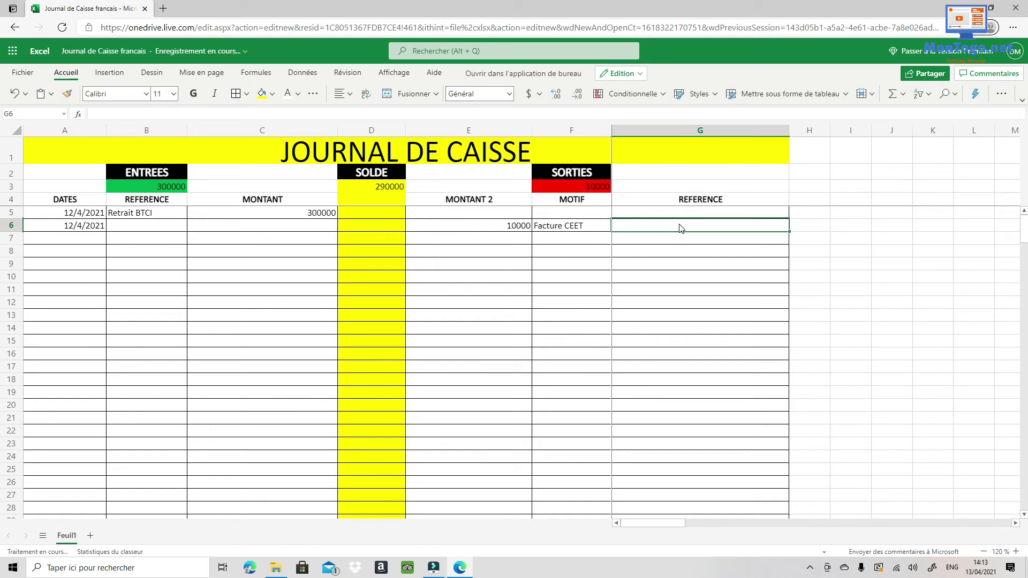
pyautogui.write('Mois ')
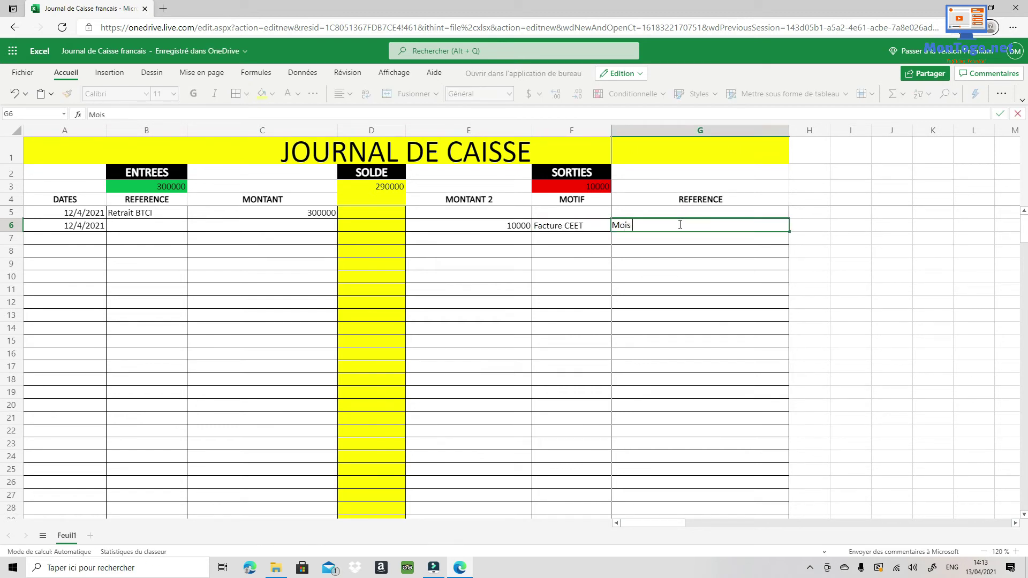
pyautogui.write('de Janvier')
pyautogui.press('Return')
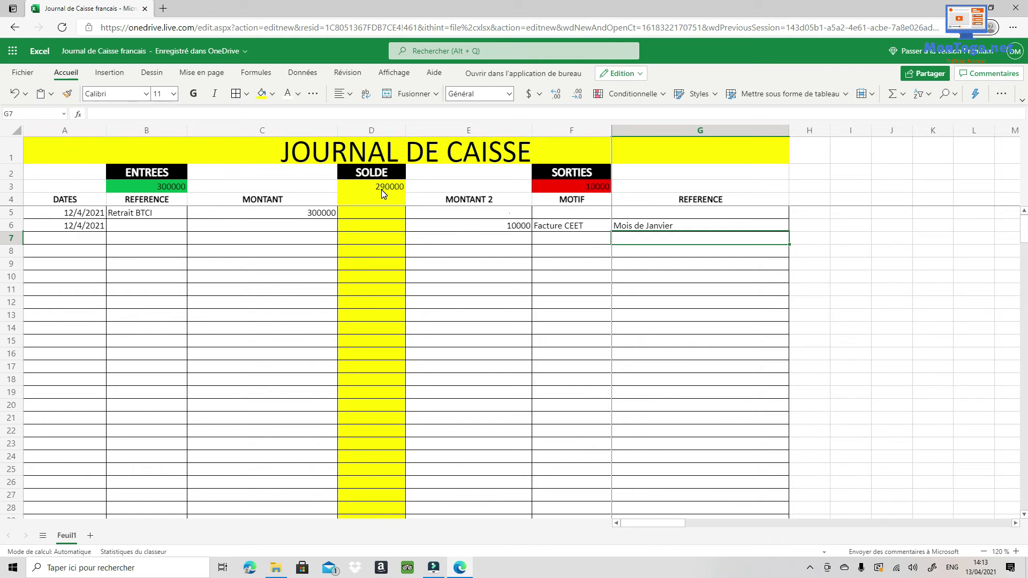
# Enter row 7 as a 13/04/2021 'Retrait UTB' entry with incoming amount 200000.
pyautogui.click(66, 241)
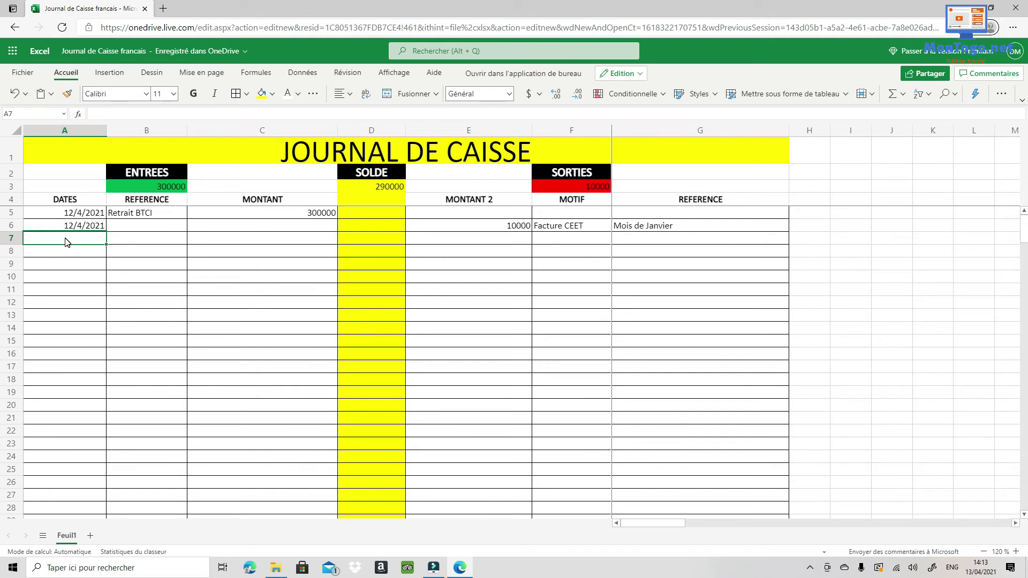
pyautogui.write('1')
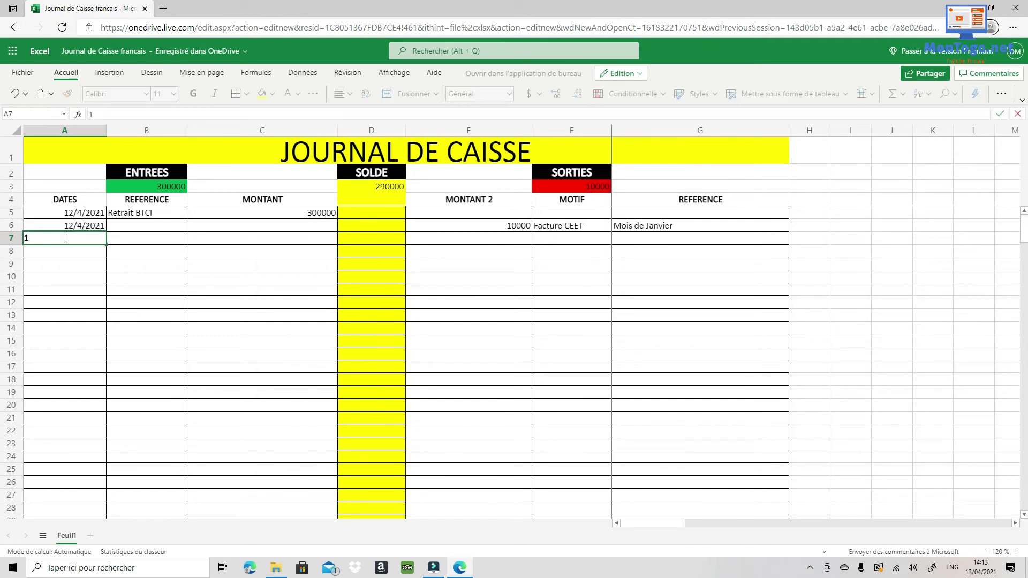
pyautogui.write('3/04/2021')
pyautogui.click(157, 241)
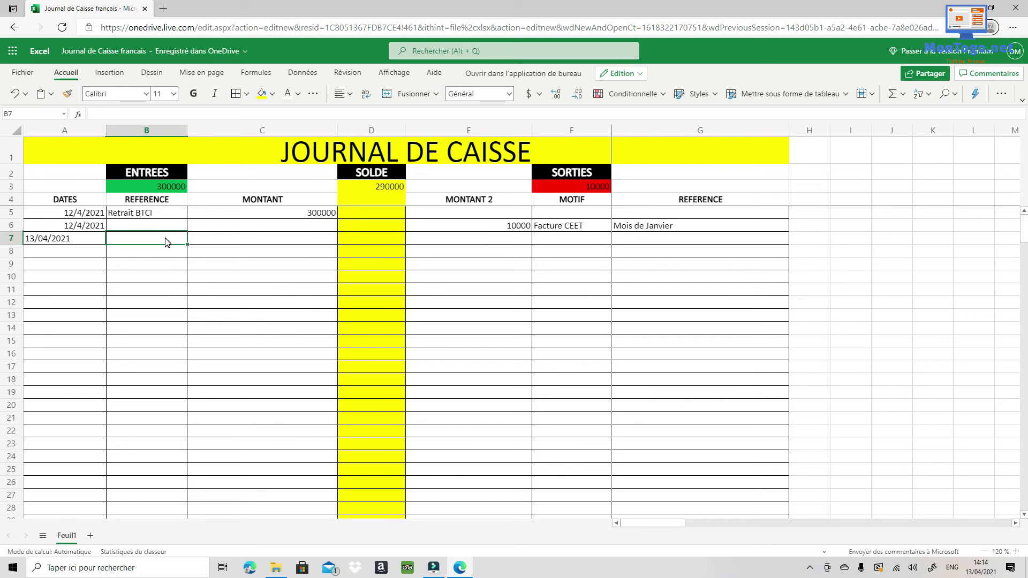
pyautogui.write('Retra')
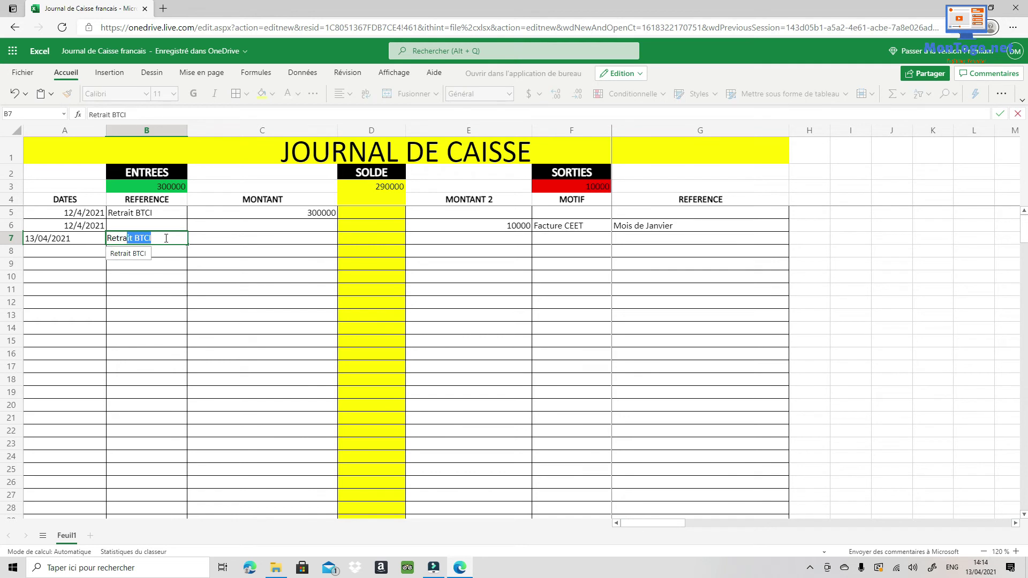
pyautogui.write('it UTB')
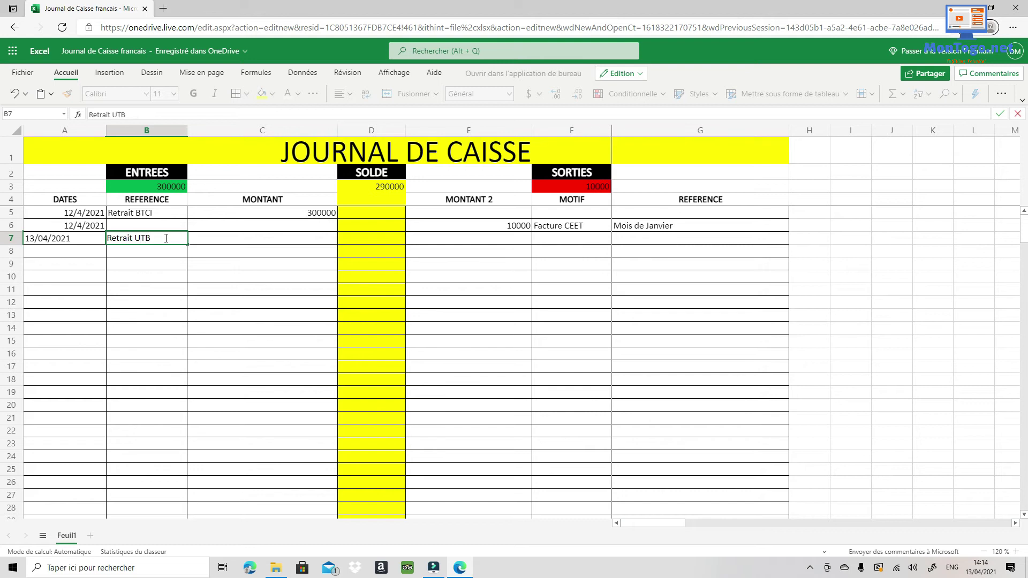
pyautogui.click(288, 239)
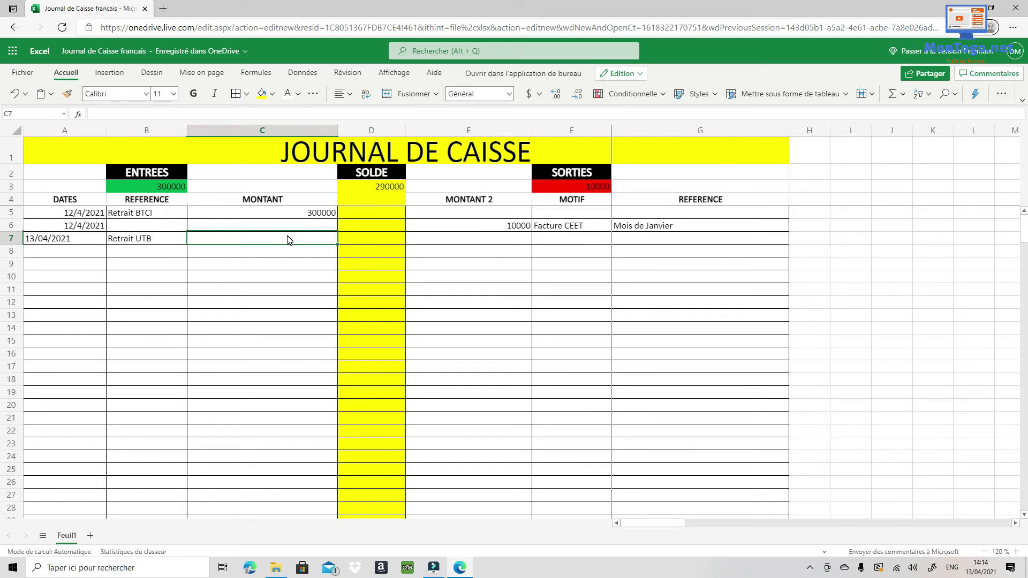
pyautogui.write('200000')
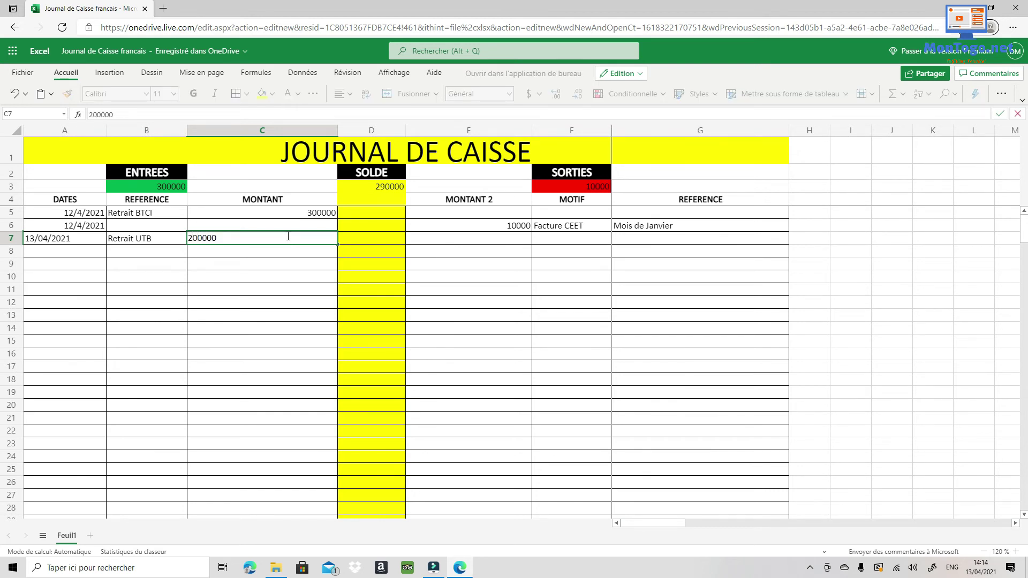
pyautogui.press('Tab')
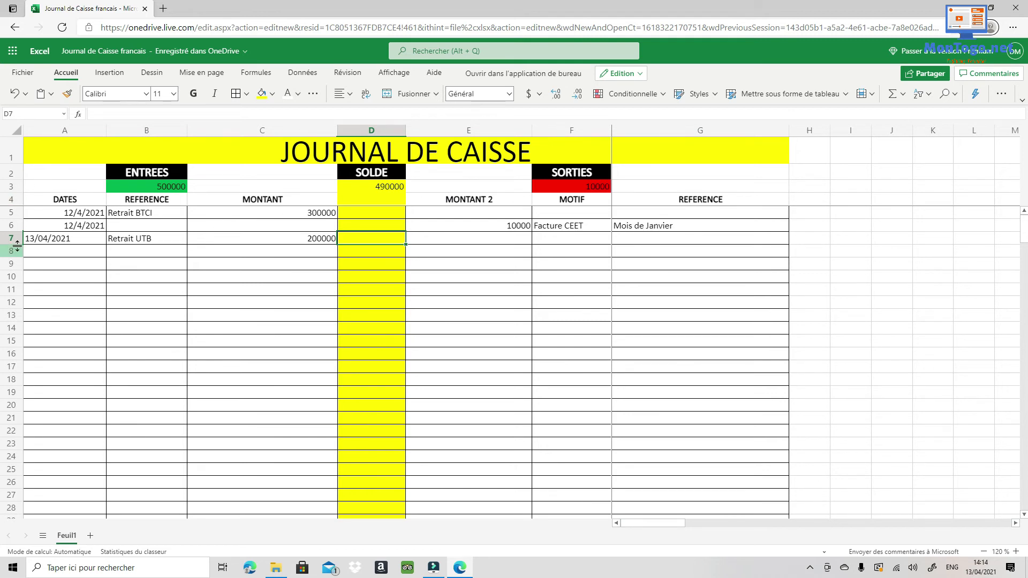
# Enter row 8 as a 13/04/2021 outgoing 25000 for Forfait Internet.
pyautogui.click(86, 254)
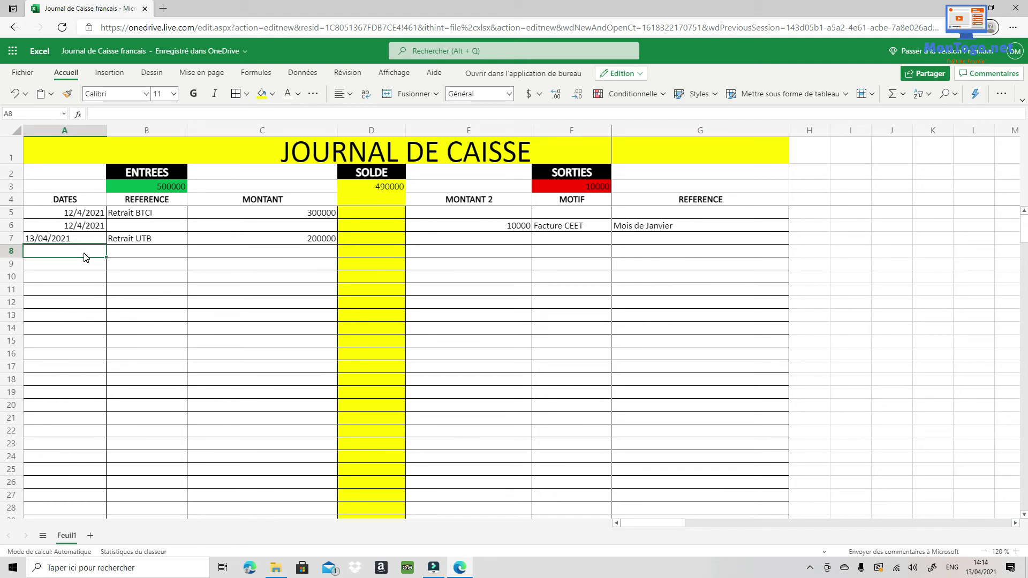
pyautogui.write('13')
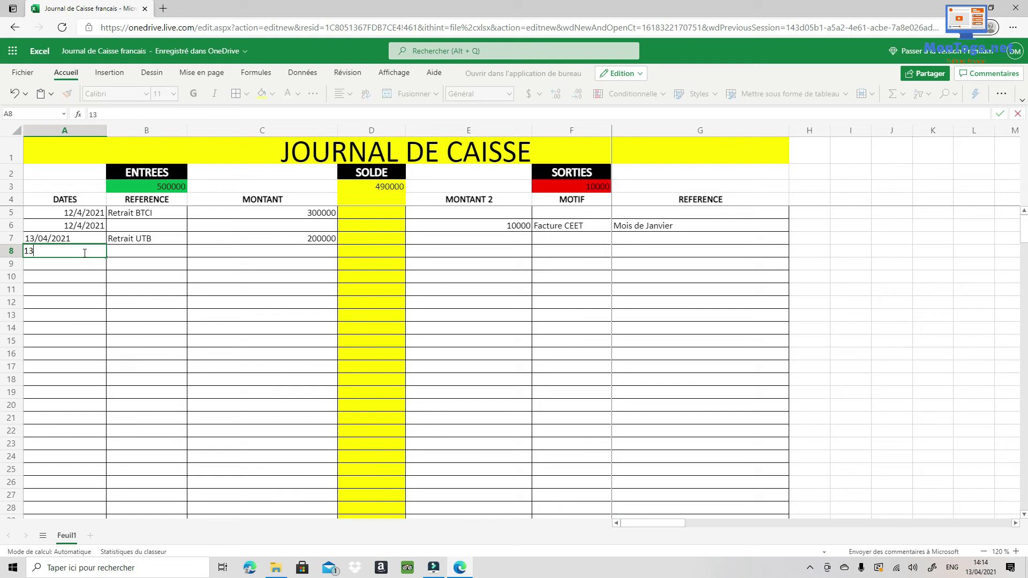
pyautogui.write('/04/2021')
pyautogui.click(434, 256)
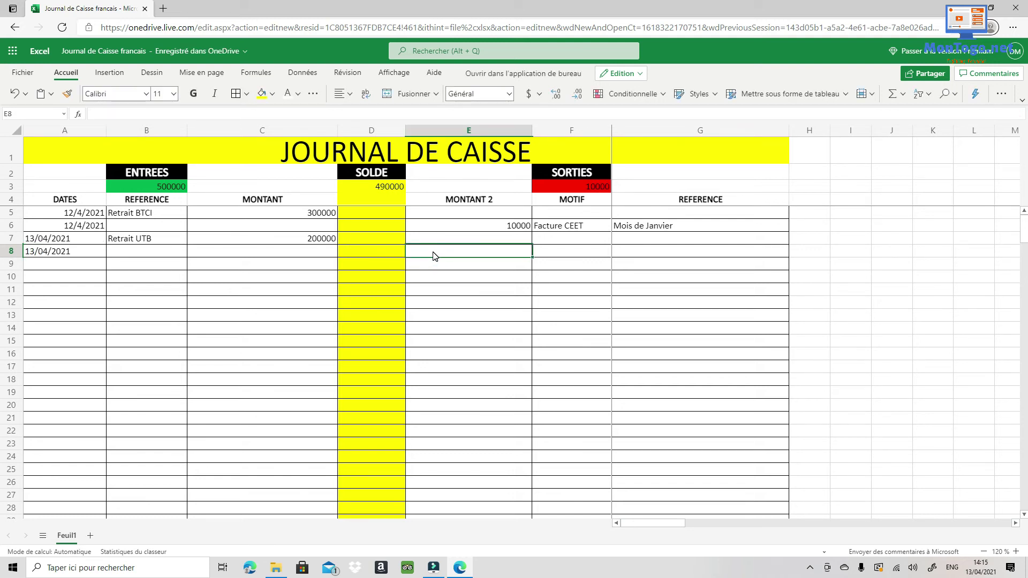
pyautogui.write('25000')
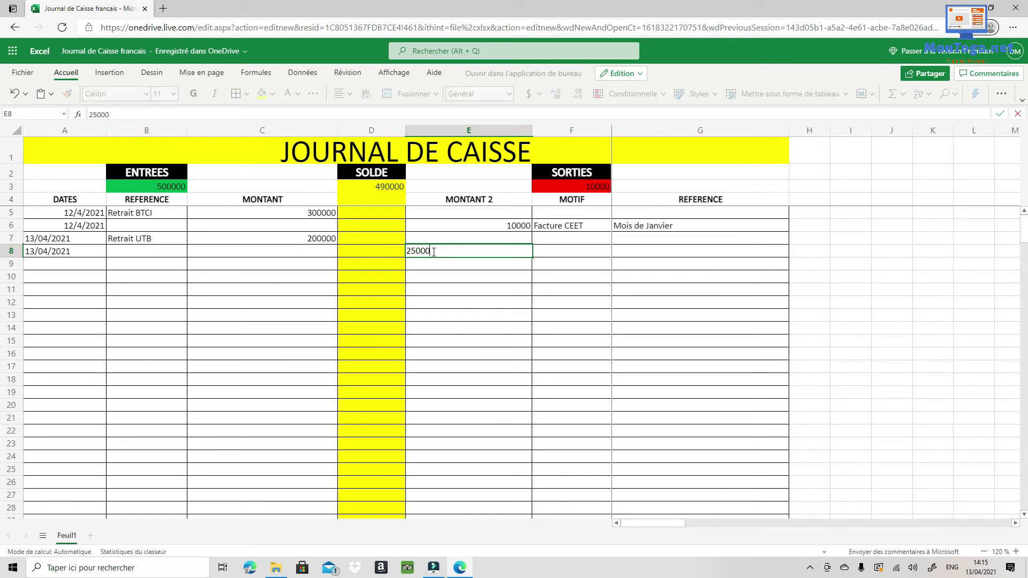
pyautogui.press('Tab')
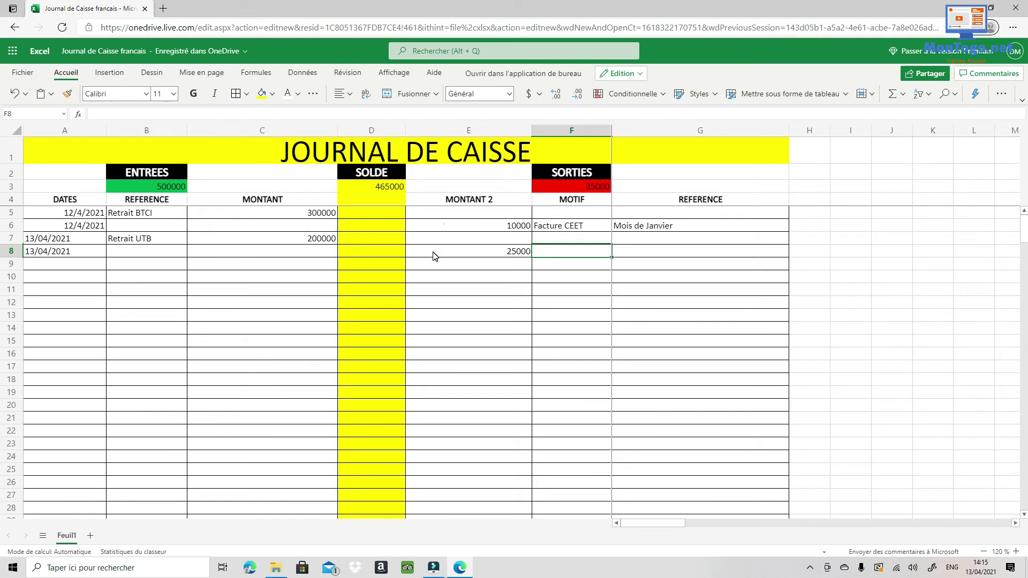
pyautogui.write('Fort')
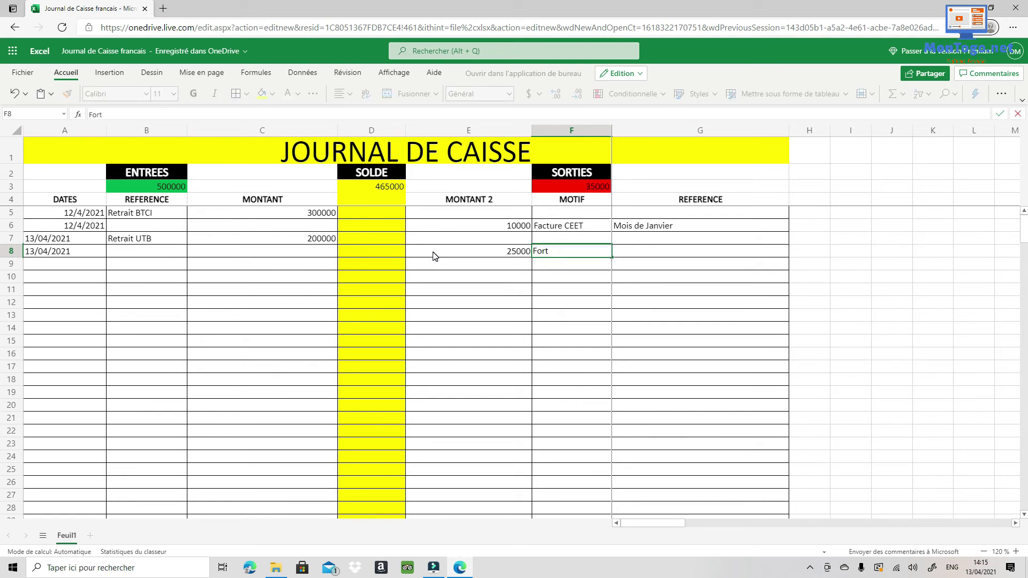
pyautogui.press('BackSpace')
pyautogui.write('fait Internet')
# Fill row 8's reference in G8 with 'Mois d'Avril'.
pyautogui.click(681, 254)
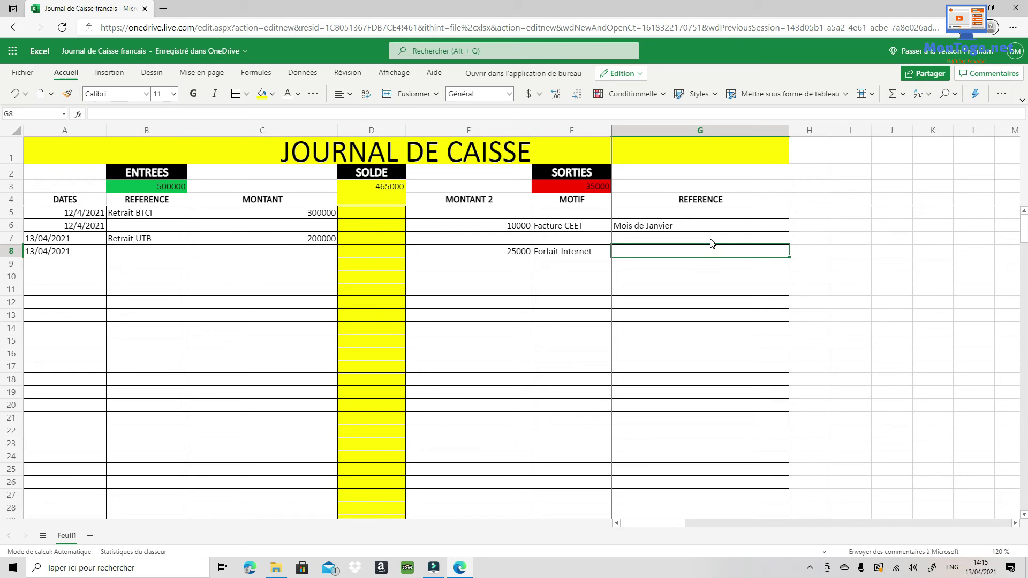
pyautogui.write('Avri')
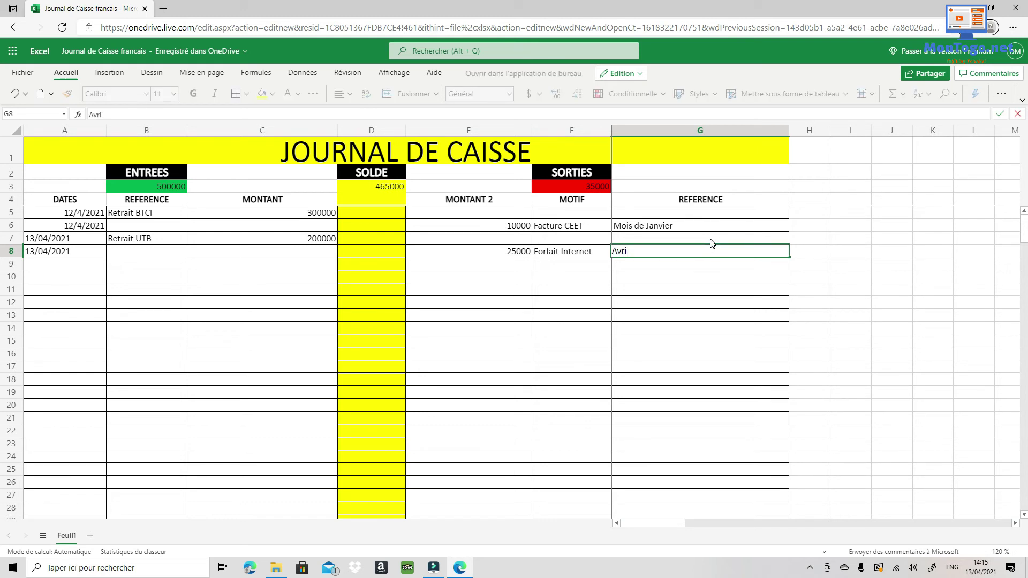
pyautogui.press('BackSpace')
pyautogui.press('BackSpace')
pyautogui.press('BackSpace')
pyautogui.press('BackSpace')
pyautogui.write('Mois')
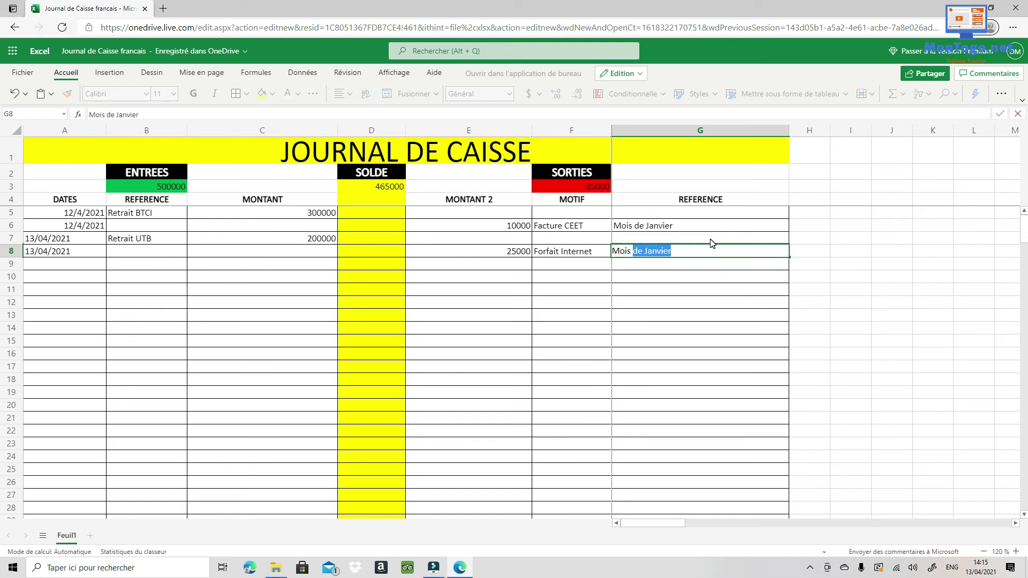
pyautogui.write(" d'Avril")
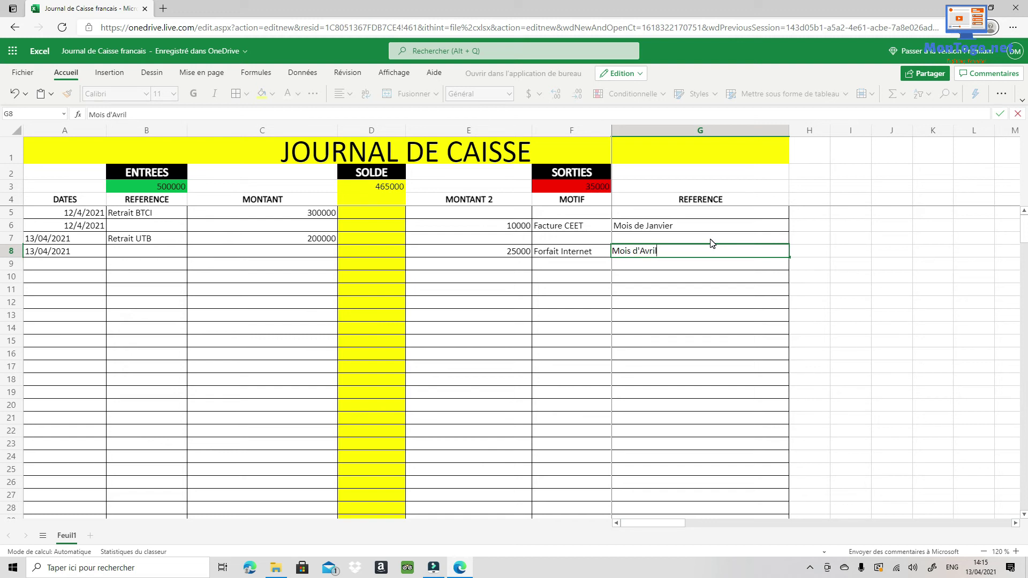
pyautogui.press('Return')
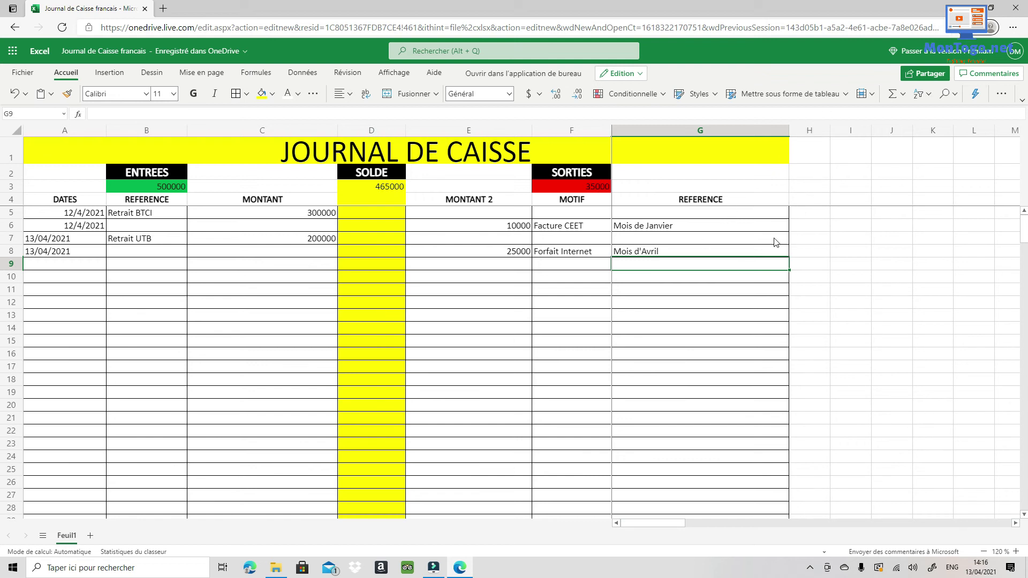
# E-mail an editable link to the workbook to the recipient's address via Partager.
pyautogui.click(933, 75)
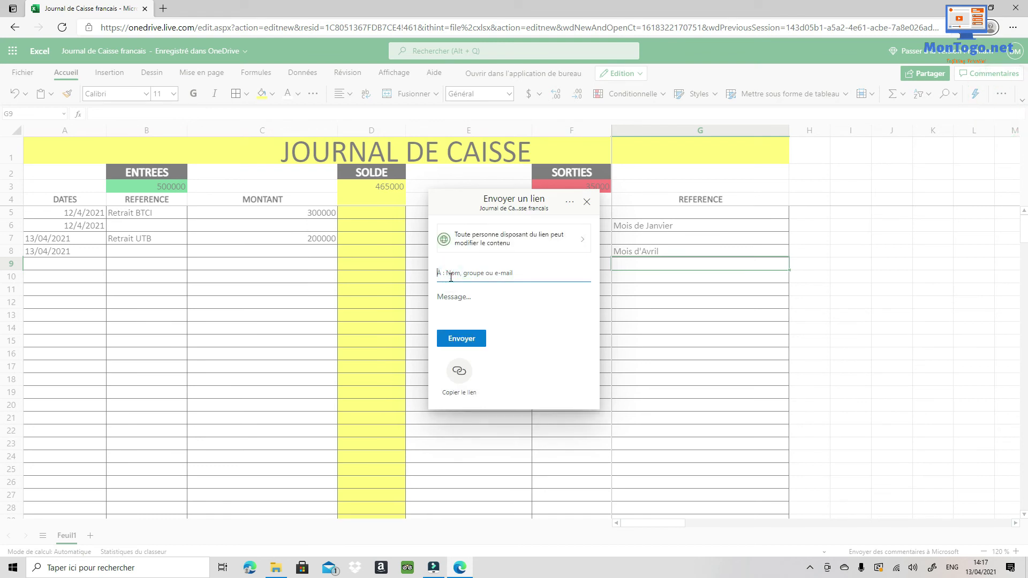
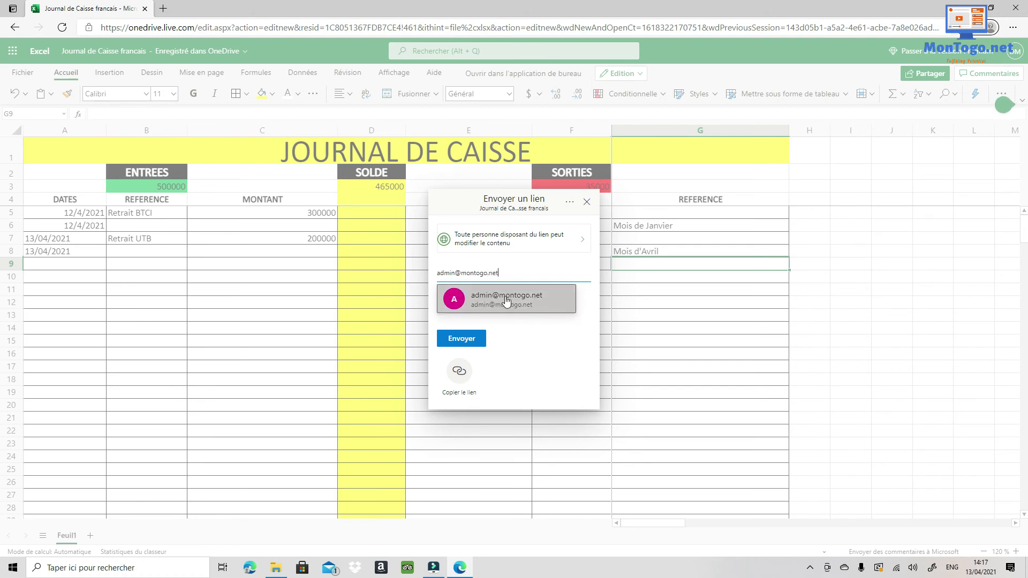
pyautogui.click(505, 297)
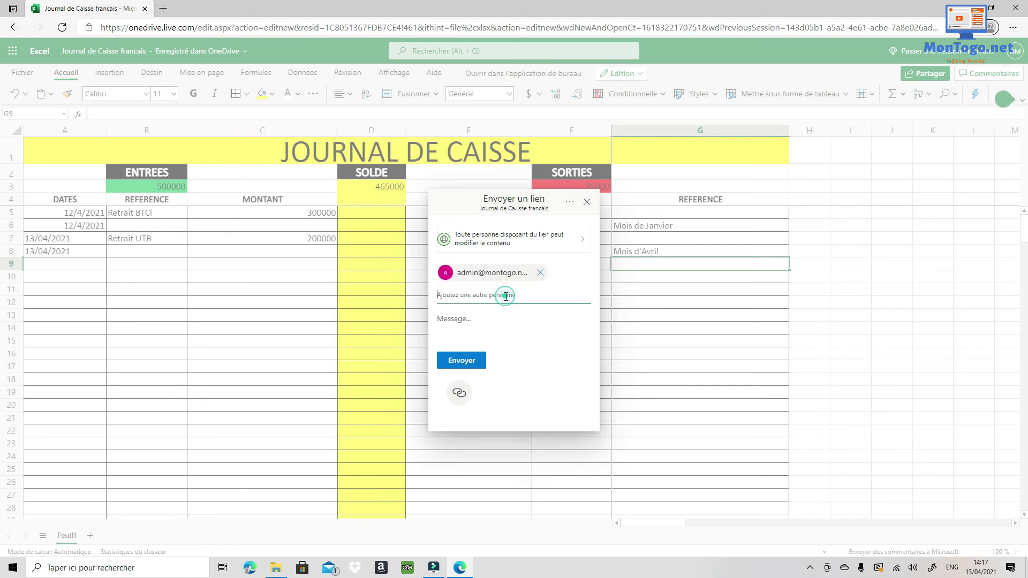
pyautogui.click(458, 364)
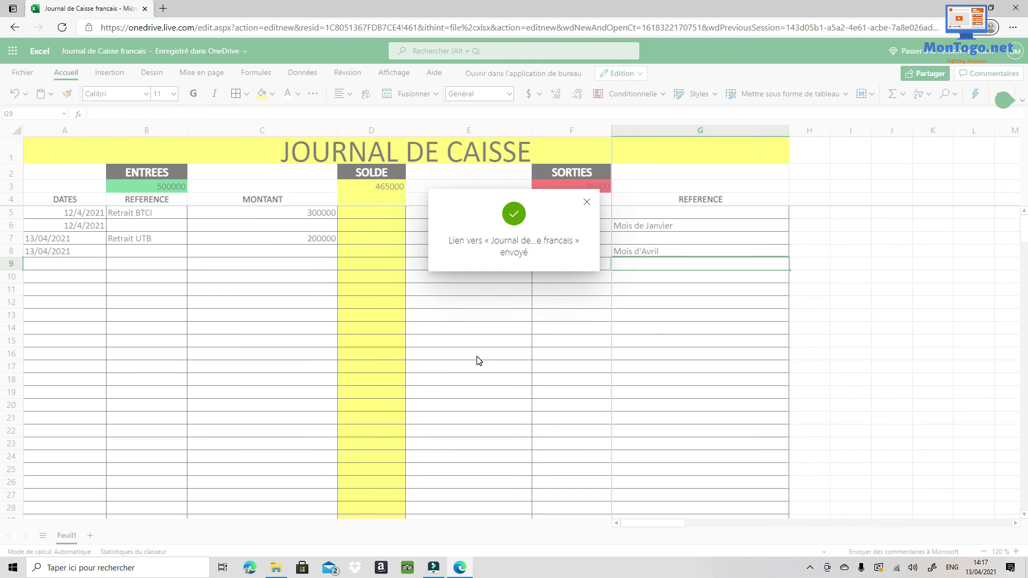
# Copy a 1drv.ms sharing link to the workbook, then close the sharing window.
pyautogui.click(593, 205)
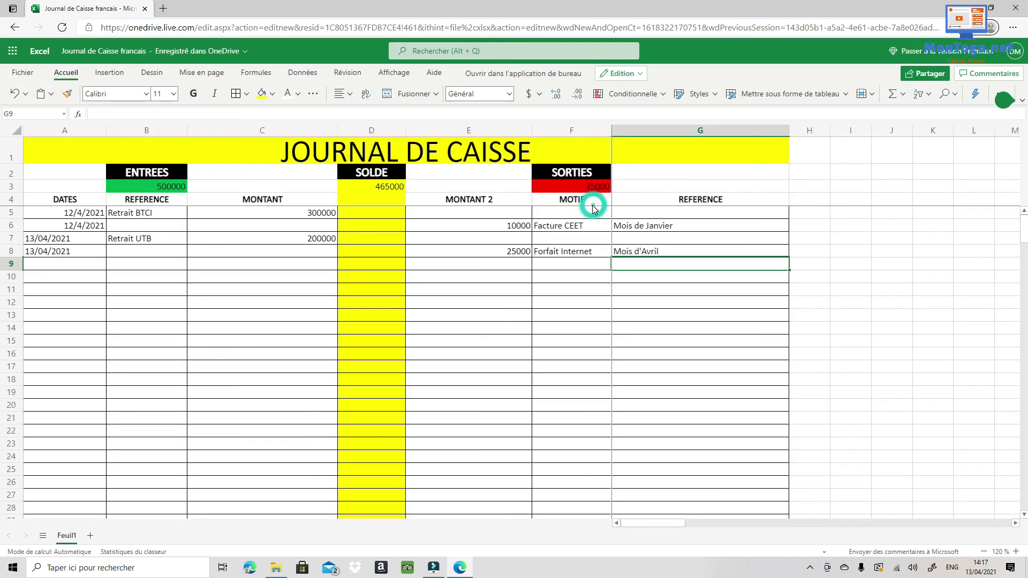
pyautogui.click(930, 80)
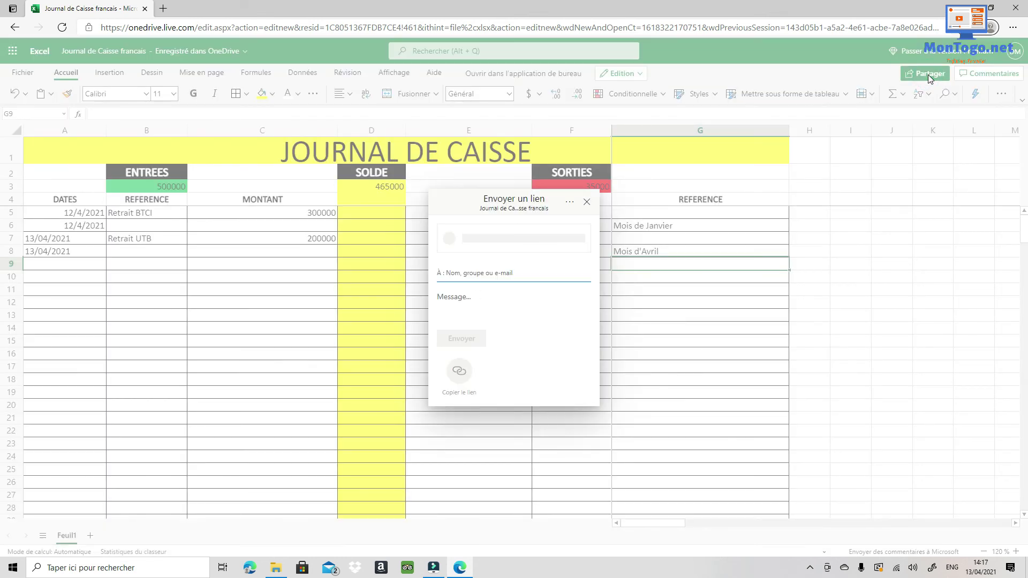
pyautogui.click(459, 375)
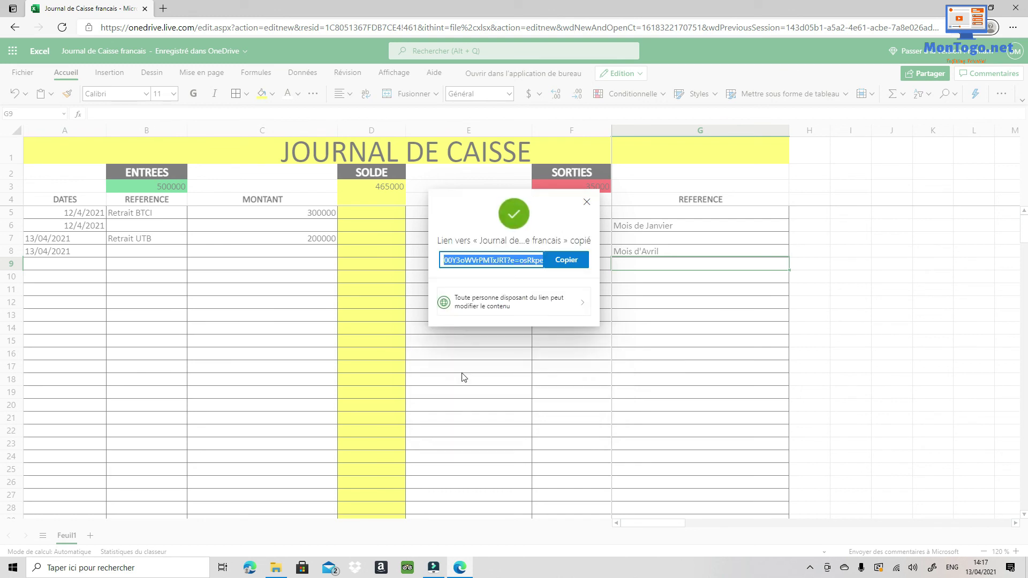
pyautogui.click(568, 261)
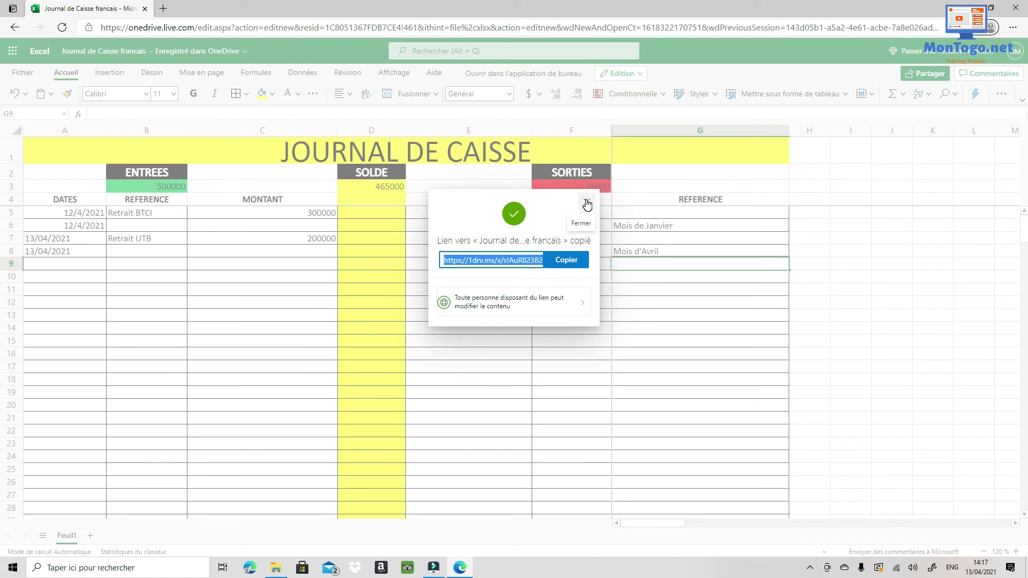
pyautogui.click(587, 204)
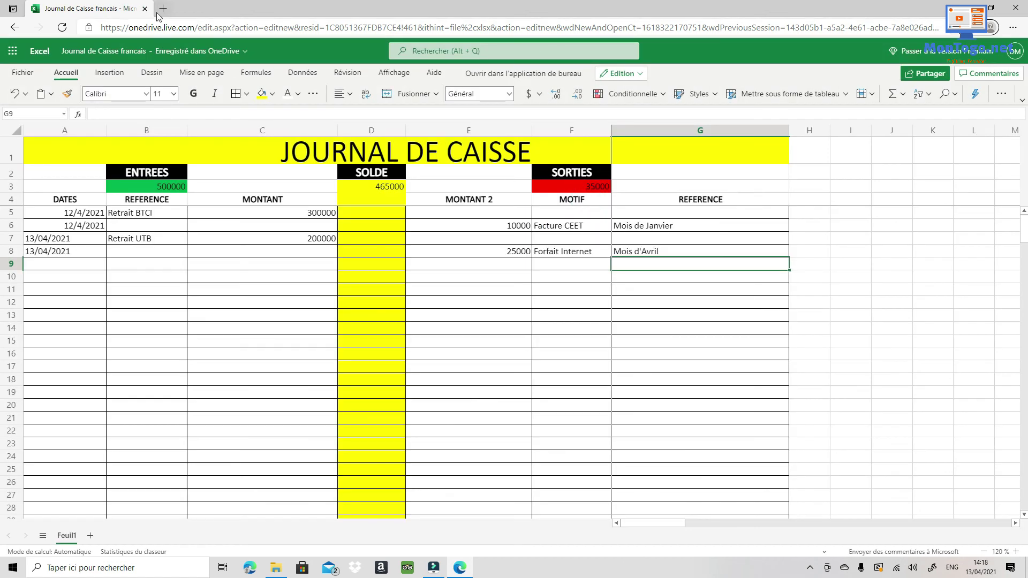
# Paste the copied 1drv.ms workbook link into a new Edge tab and load it.
pyautogui.click(164, 9)
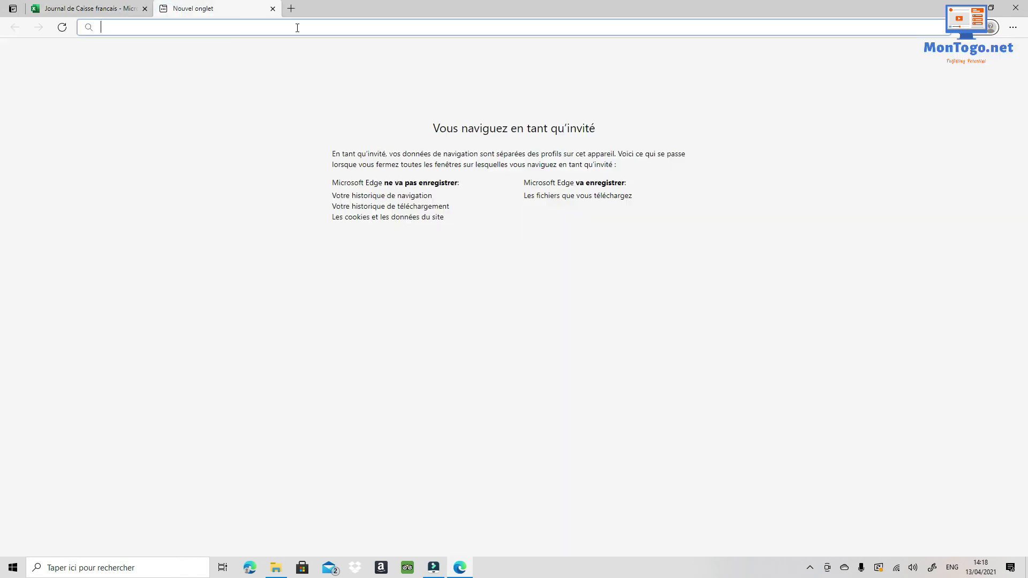
pyautogui.rightClick(297, 28)
pyautogui.click(336, 134)
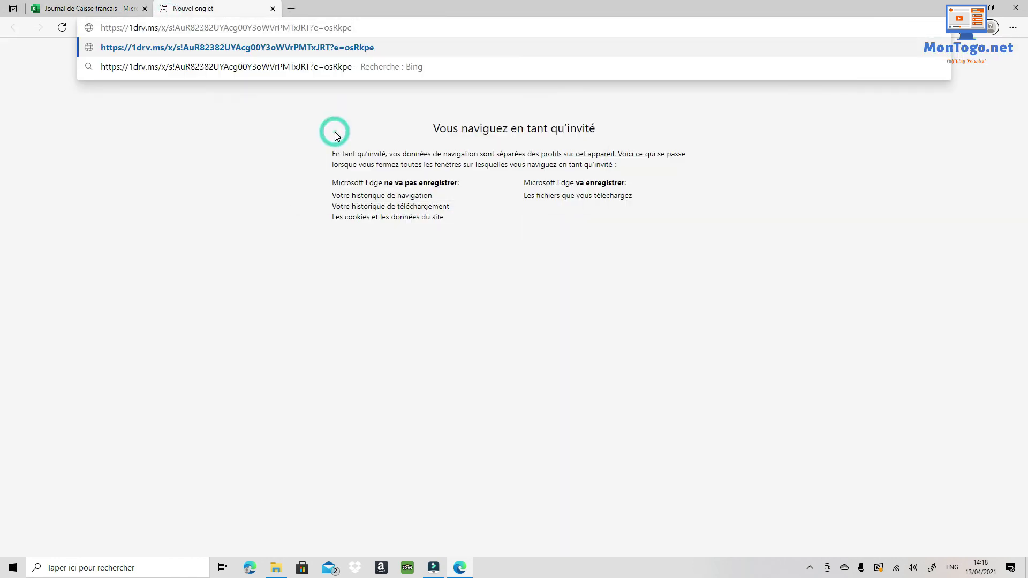
pyautogui.press('Return')
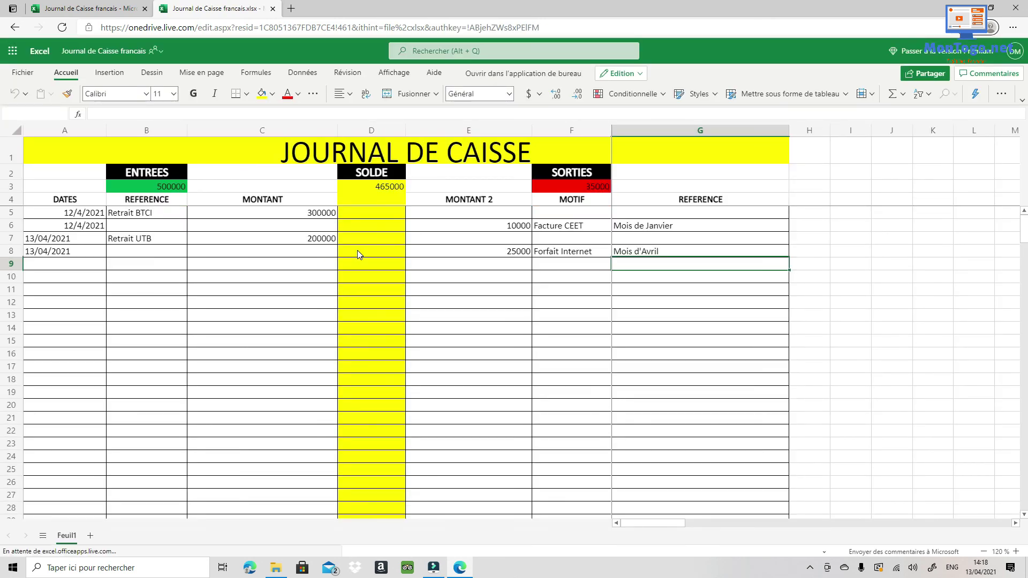
pyautogui.scroll(-1, 358, 253)
pyautogui.scroll(1, 358, 253)
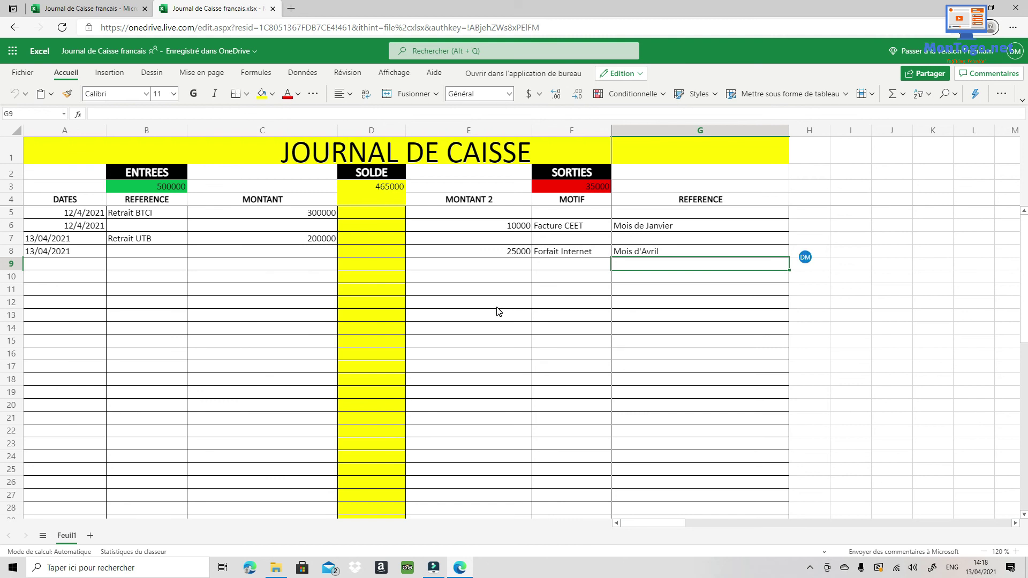
pyautogui.moveTo(822, 267)
pyautogui.click(449, 345)
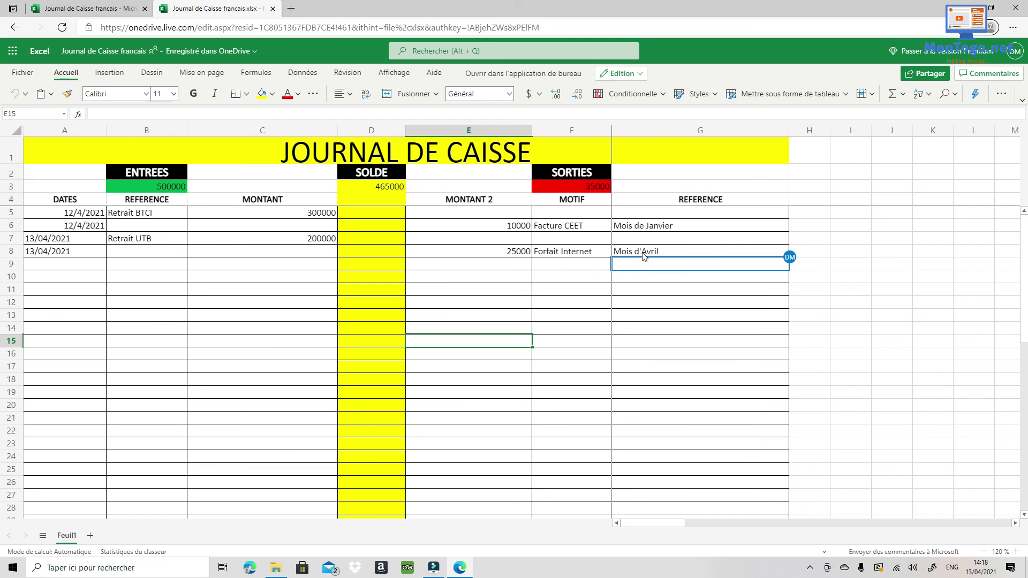
pyautogui.click(521, 256)
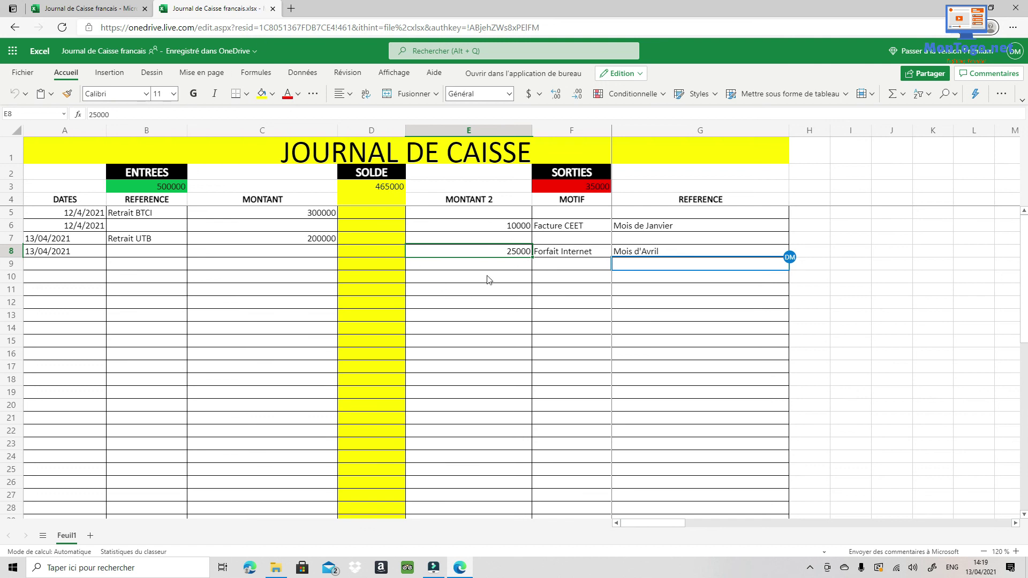
# Post the comment 'explication?' on E8's 25000 outflow and view it in the Comments panel.
pyautogui.rightClick(487, 254)
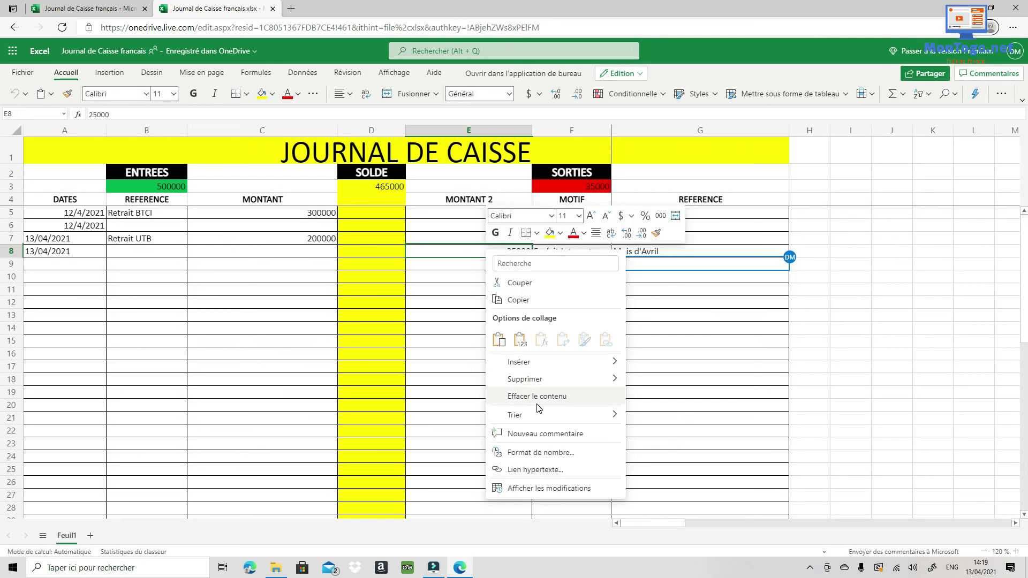
pyautogui.click(530, 434)
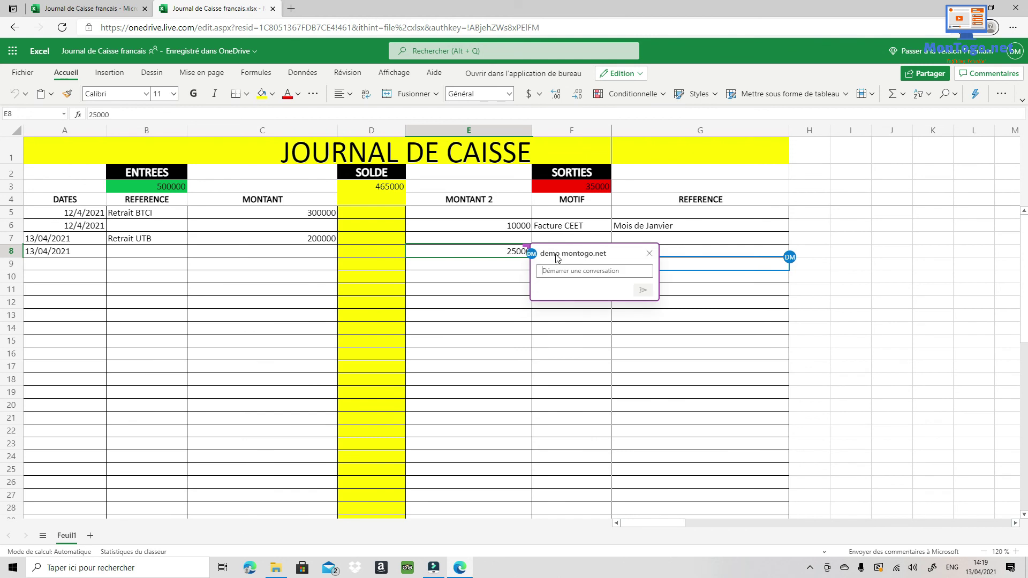
pyautogui.write('expl')
pyautogui.click(643, 290)
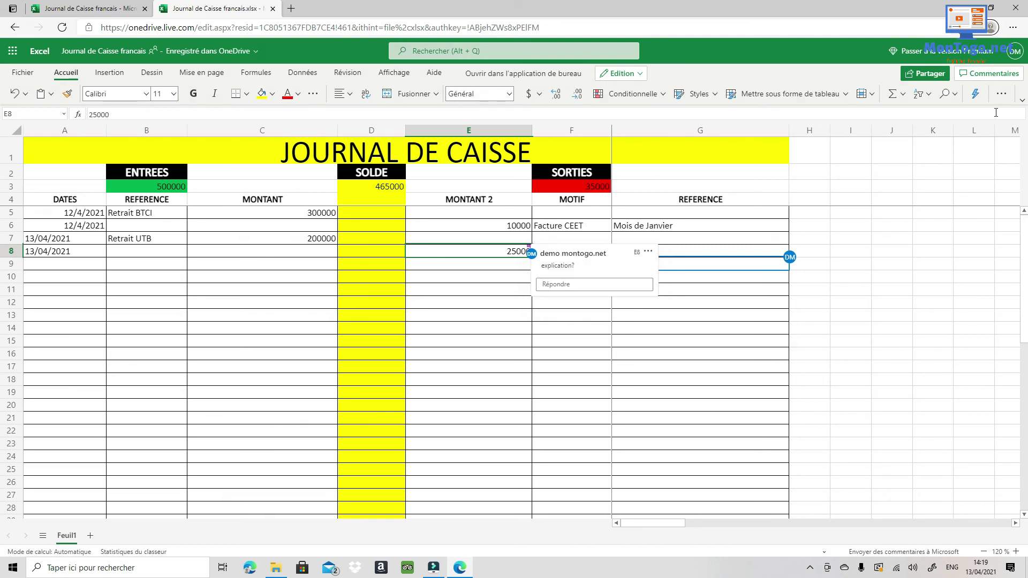
pyautogui.click(991, 74)
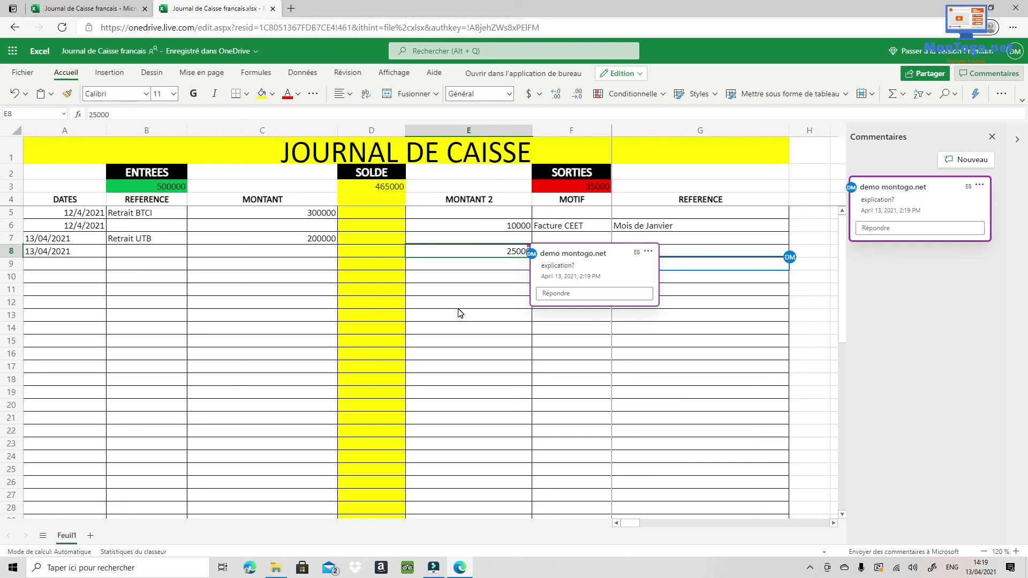
pyautogui.click(502, 307)
pyautogui.click(763, 370)
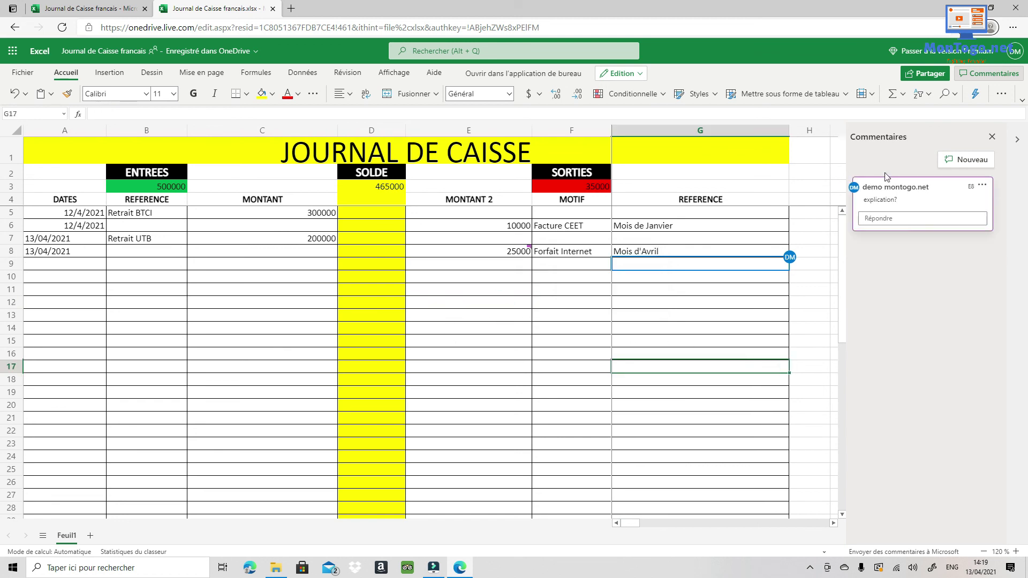